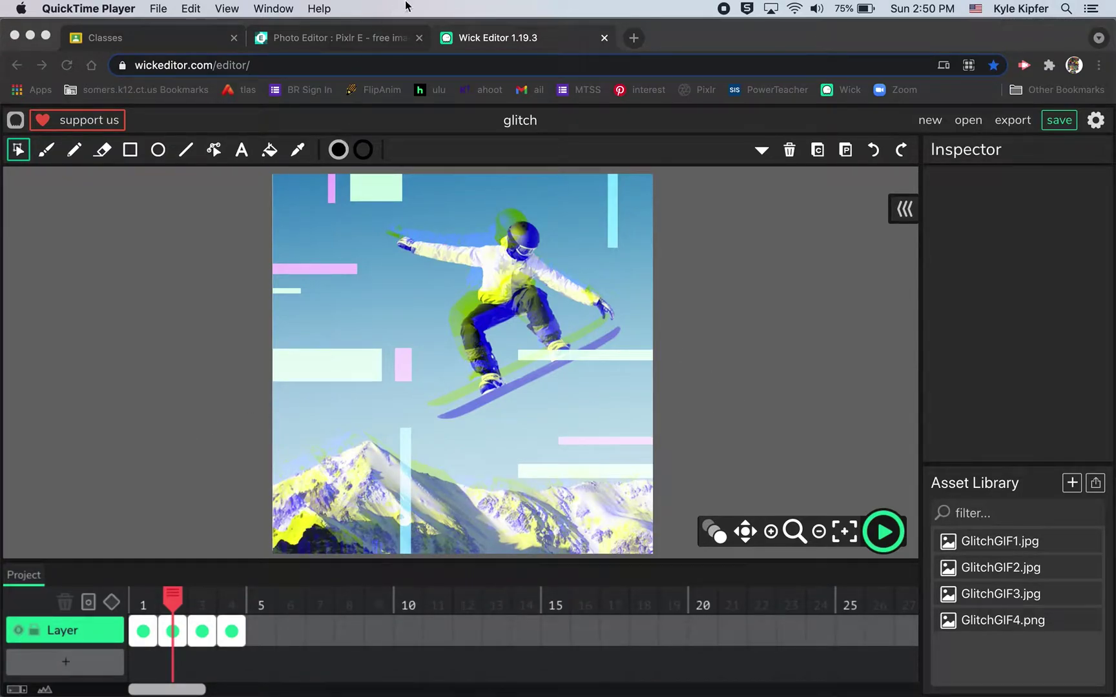
- In Pixlr E, make all three image.png Copy layers visible, then return to Wick Editor
{"action": "left_click", "coordinate": [361, 38]}
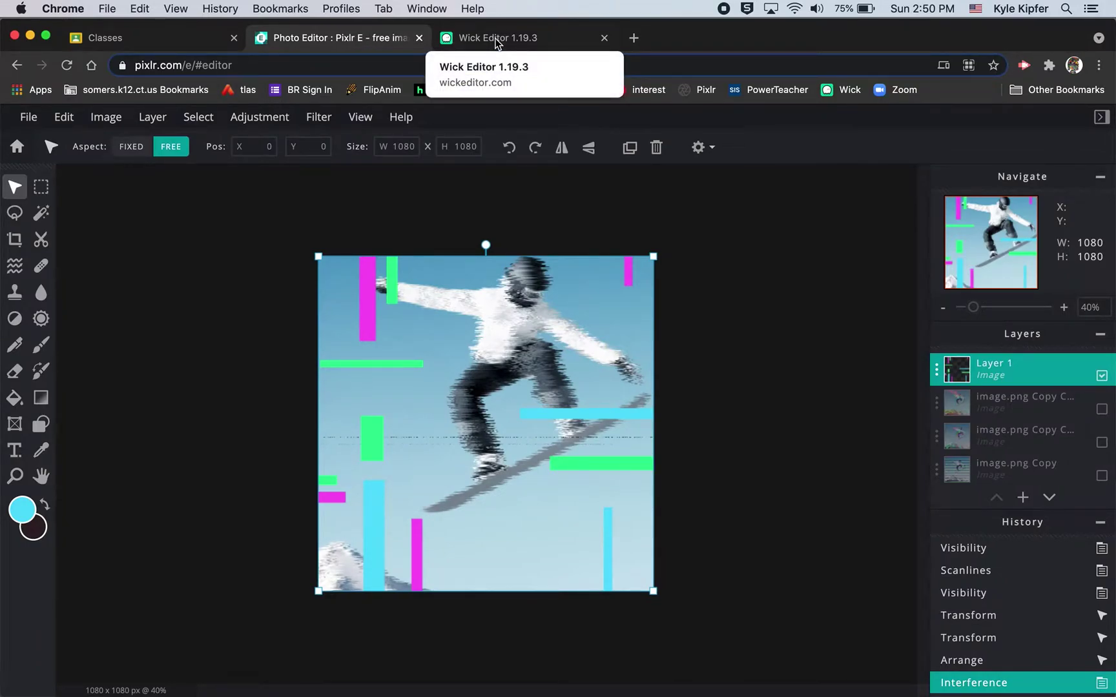
{"action": "scroll", "coordinate": [1025, 420], "scroll_direction": "down", "scroll_amount": 1}
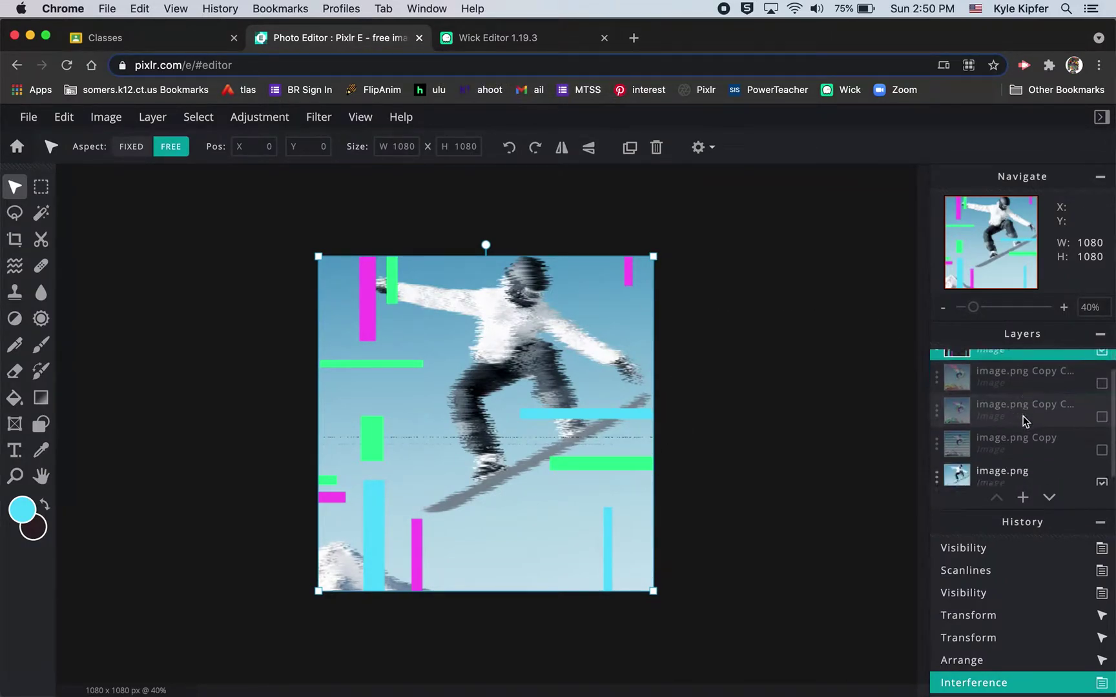
{"action": "scroll", "coordinate": [1024, 422], "scroll_direction": "down", "scroll_amount": 1}
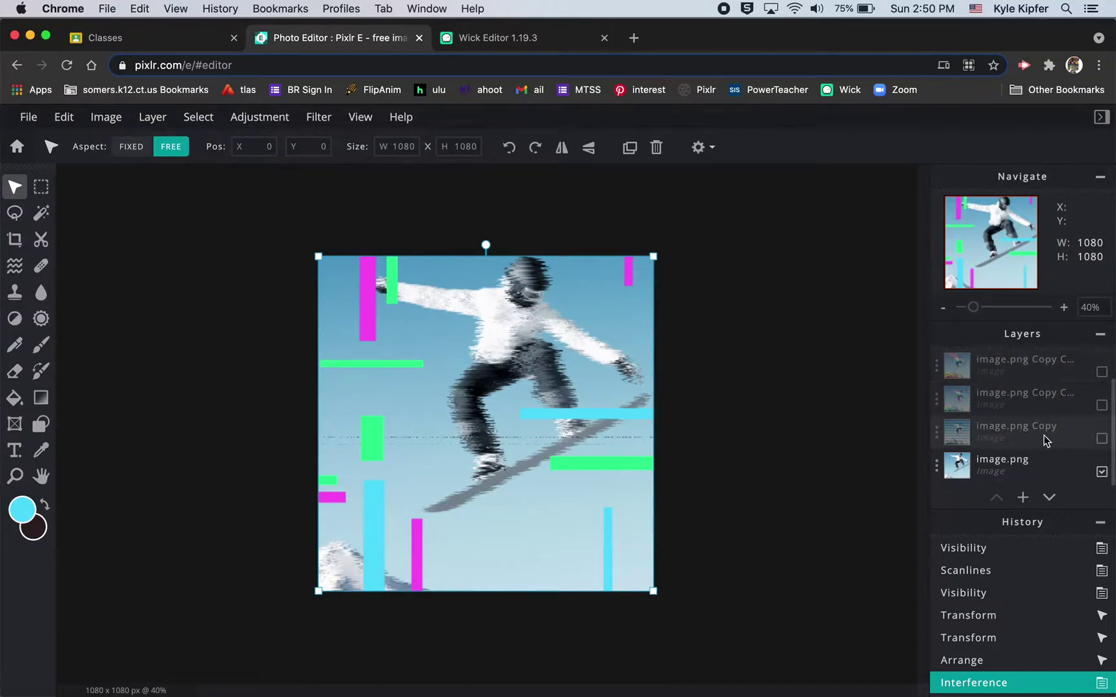
{"action": "left_click", "coordinate": [1103, 440]}
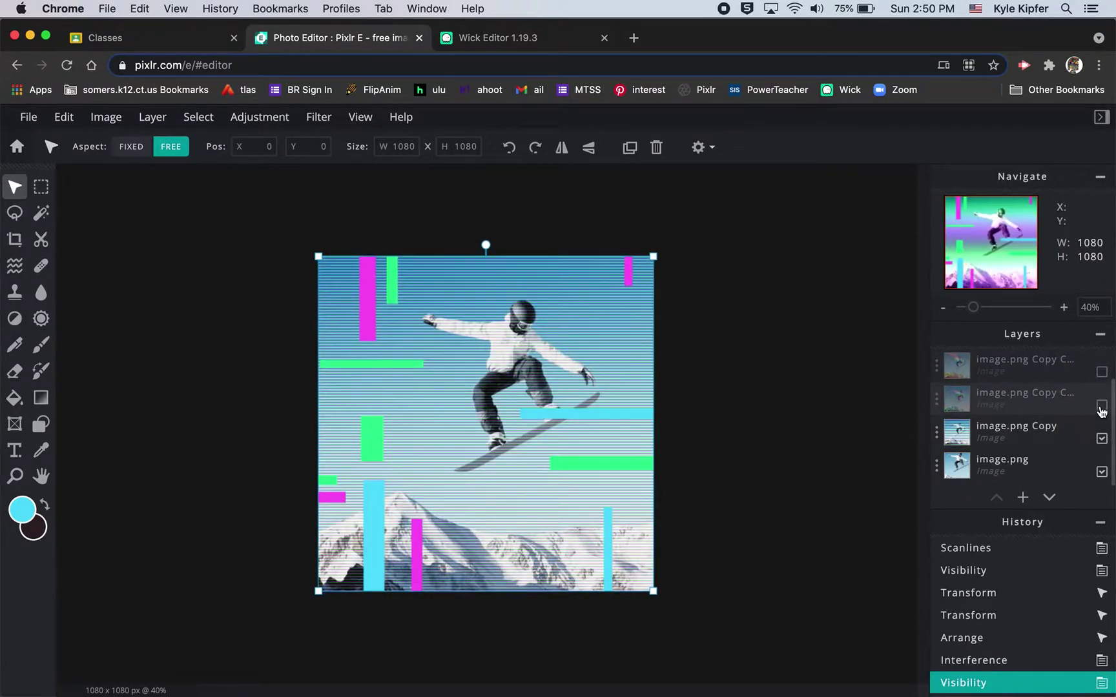
{"action": "left_click", "coordinate": [1102, 406]}
{"action": "left_click", "coordinate": [1102, 373]}
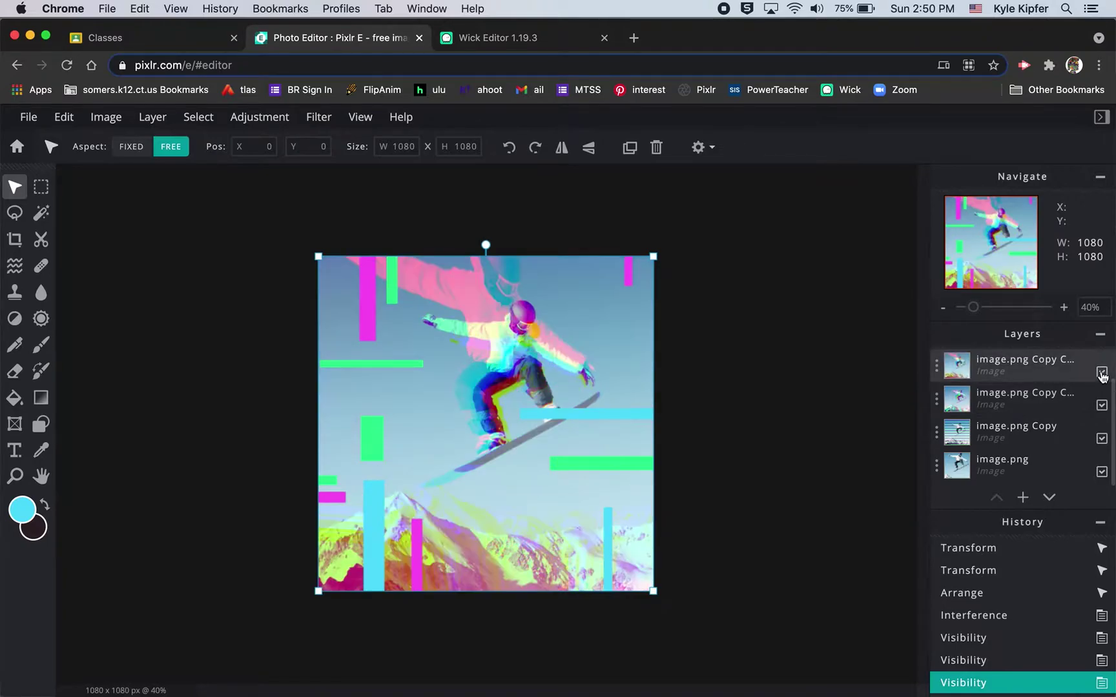
{"action": "key", "text": "super+shift+n"}
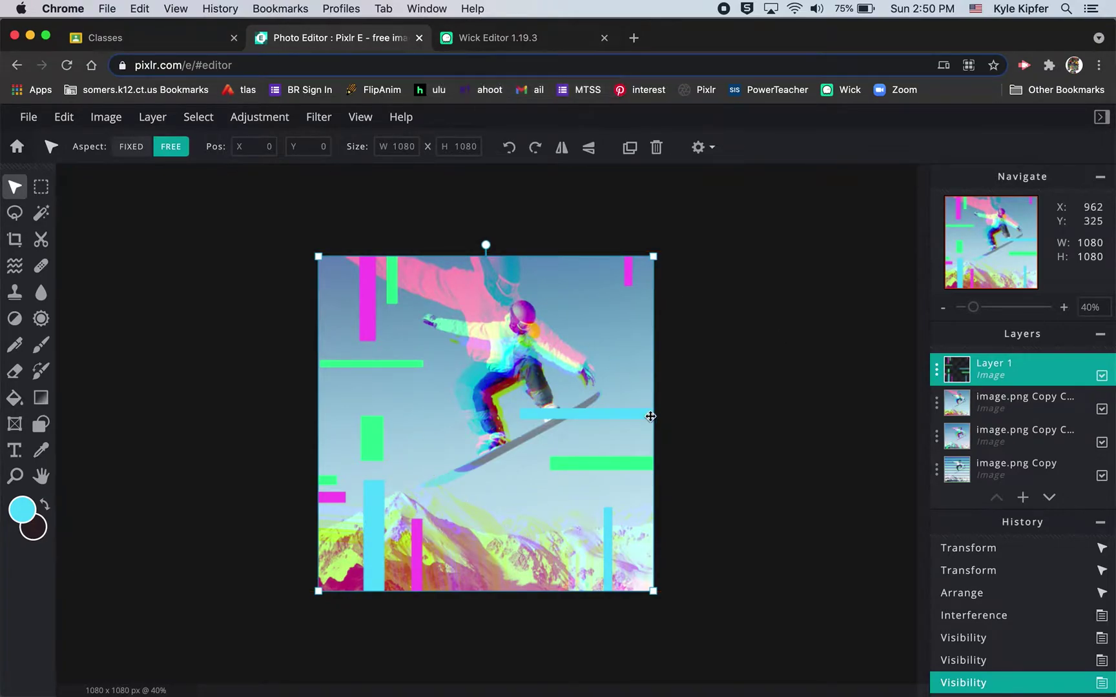
{"action": "left_click", "coordinate": [528, 43]}
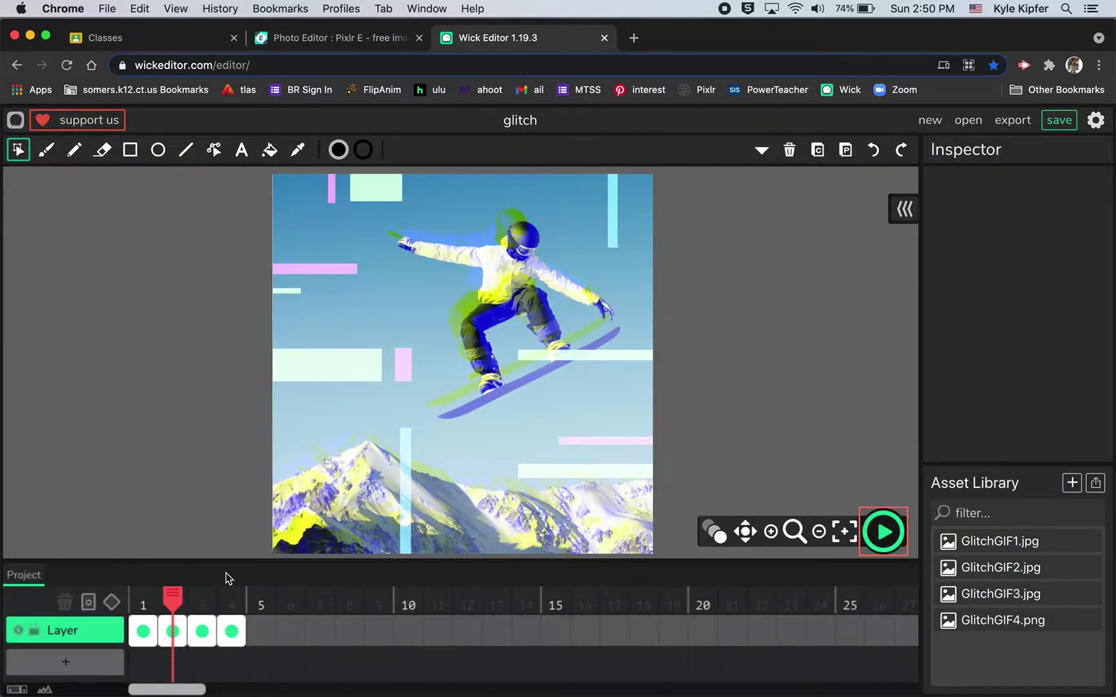
- Play and stop the four-frame glitch preview in Wick Editor, then go back to Pixlr E
{"action": "left_click", "coordinate": [885, 533]}
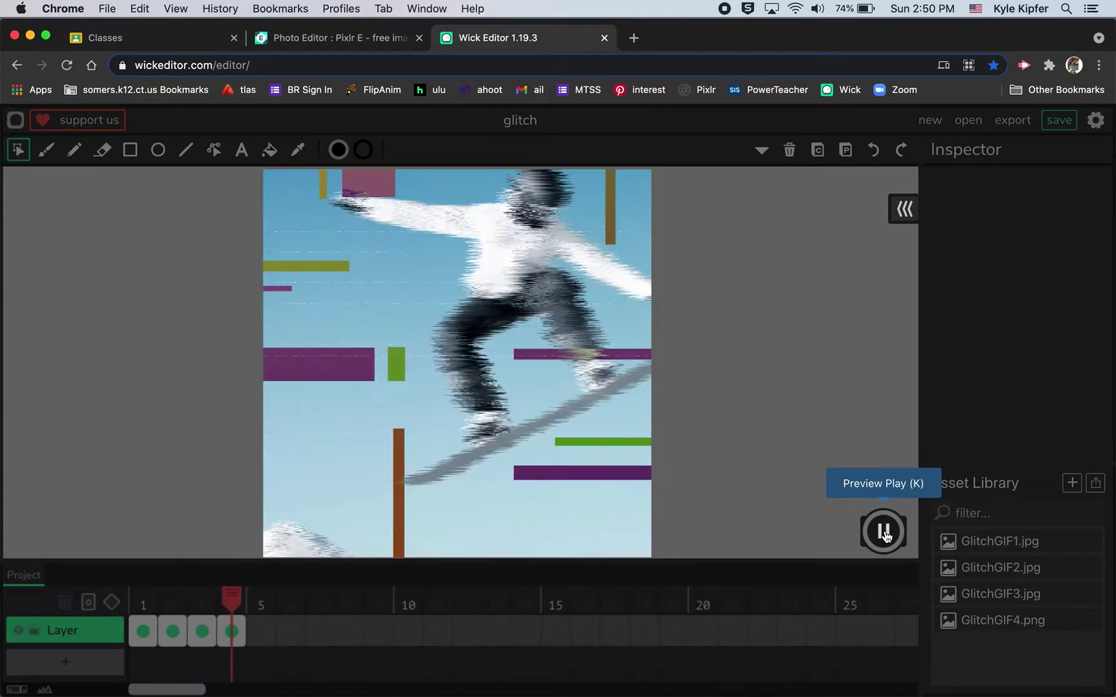
{"action": "left_click", "coordinate": [885, 533]}
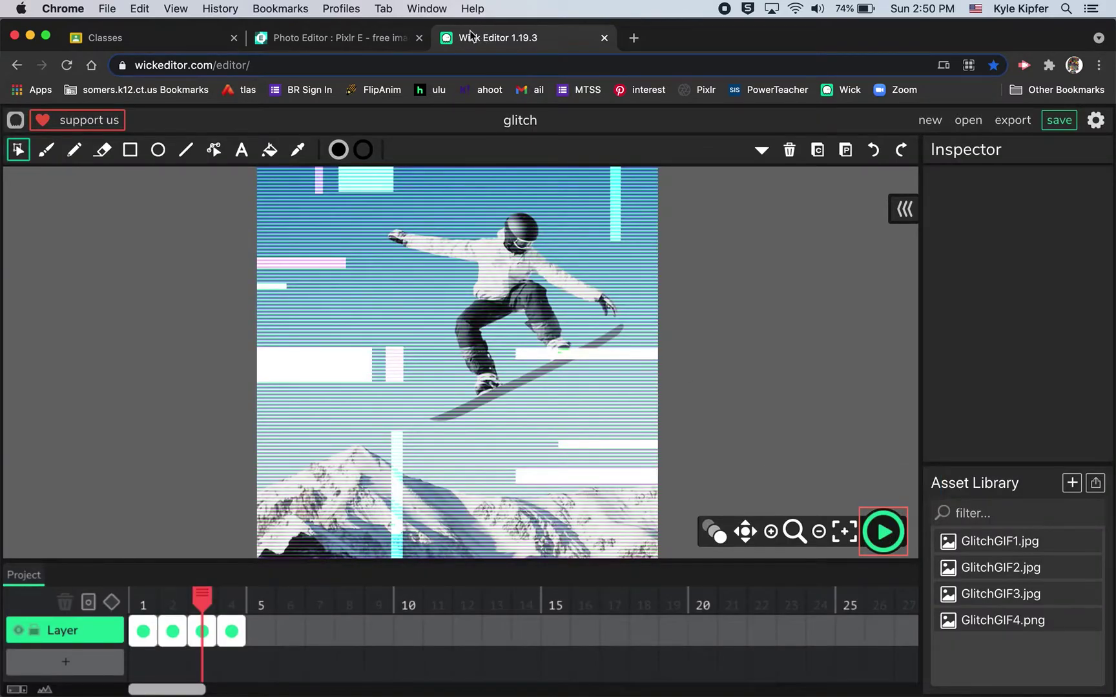
{"action": "left_click", "coordinate": [369, 39]}
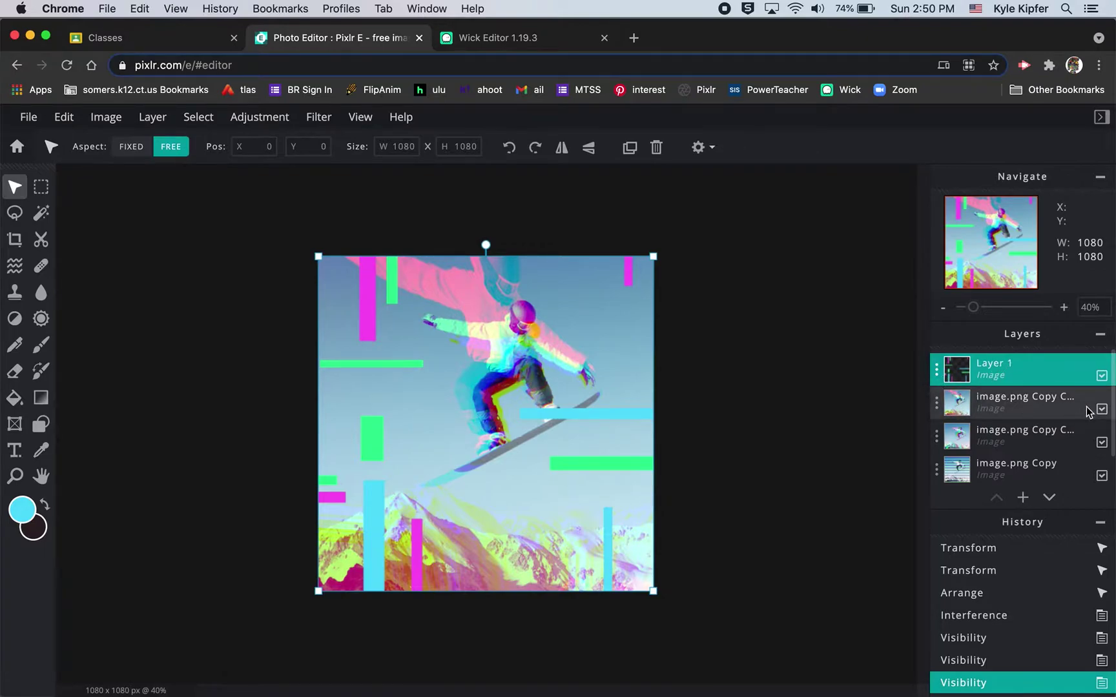
- Try Multiply on Layer 1, then settle on the Screen blend mode
{"action": "left_click_drag", "start_coordinate": [1067, 409], "coordinate": [1092, 369]}
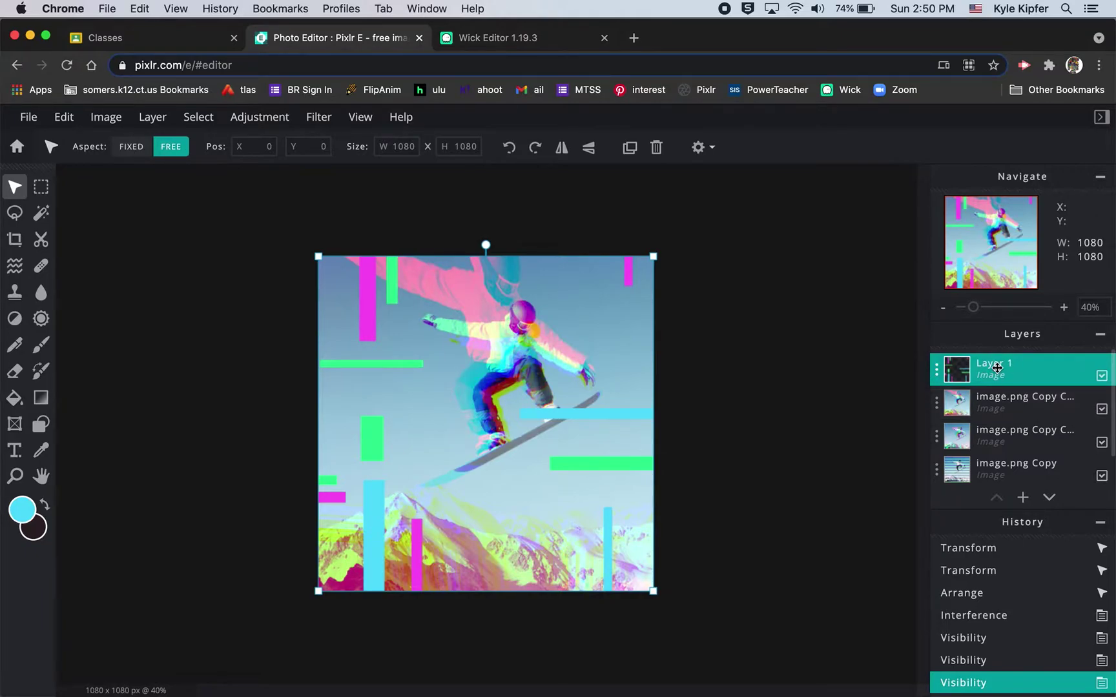
{"action": "left_click", "coordinate": [935, 372]}
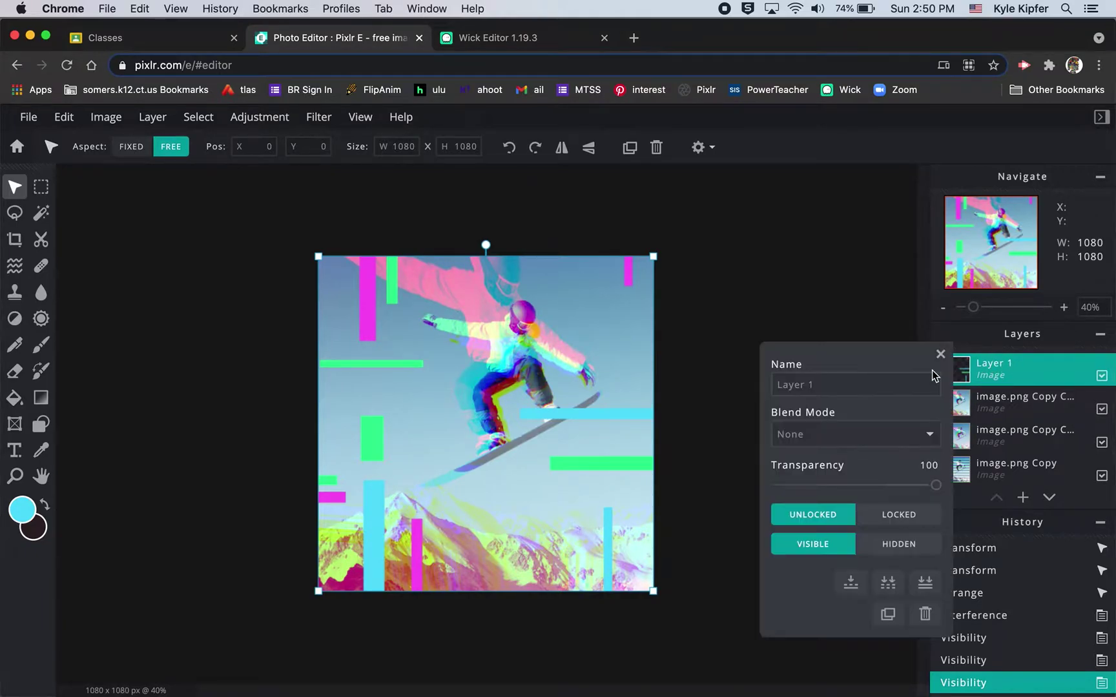
{"action": "left_click", "coordinate": [929, 434]}
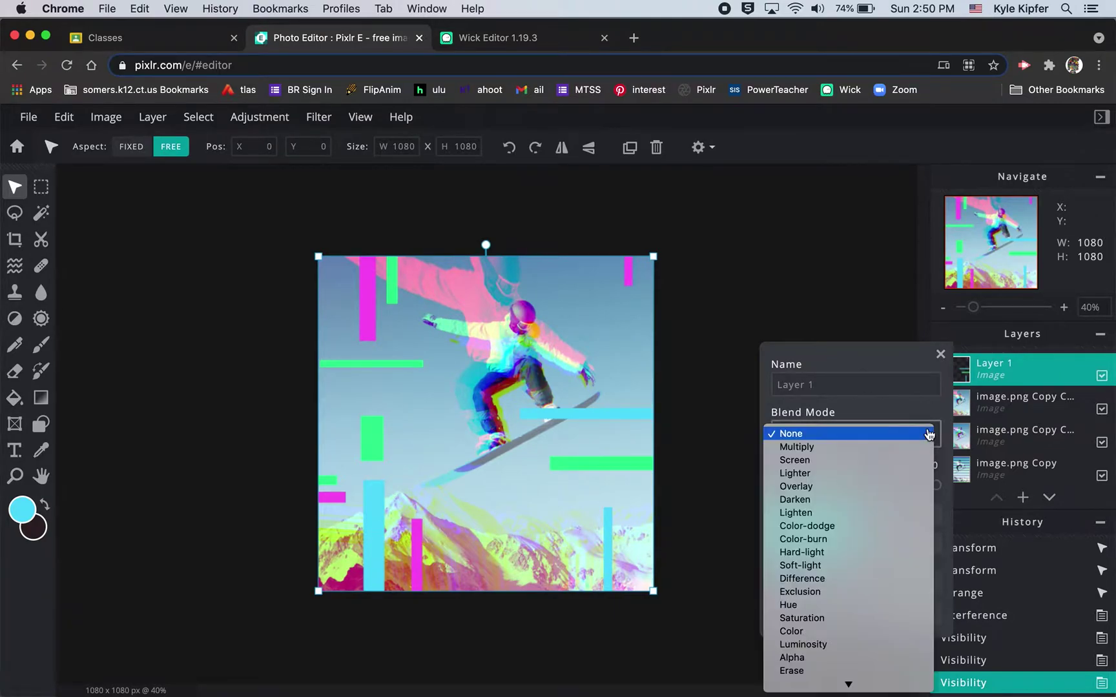
{"action": "left_click", "coordinate": [871, 447]}
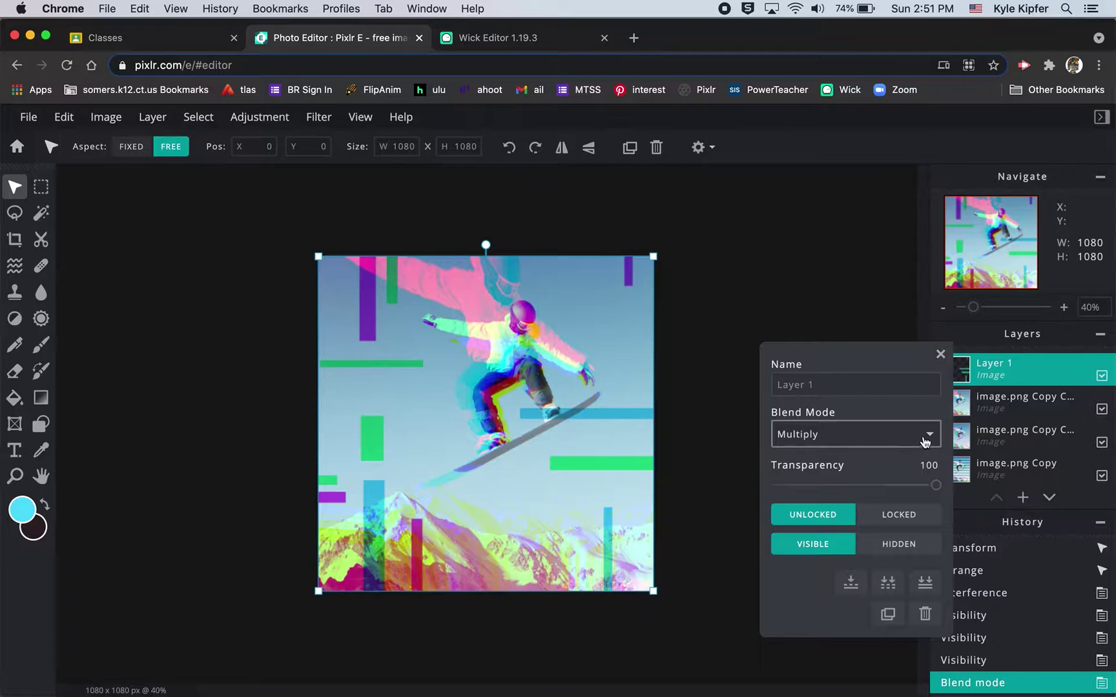
{"action": "left_click", "coordinate": [927, 441]}
{"action": "left_click", "coordinate": [873, 448]}
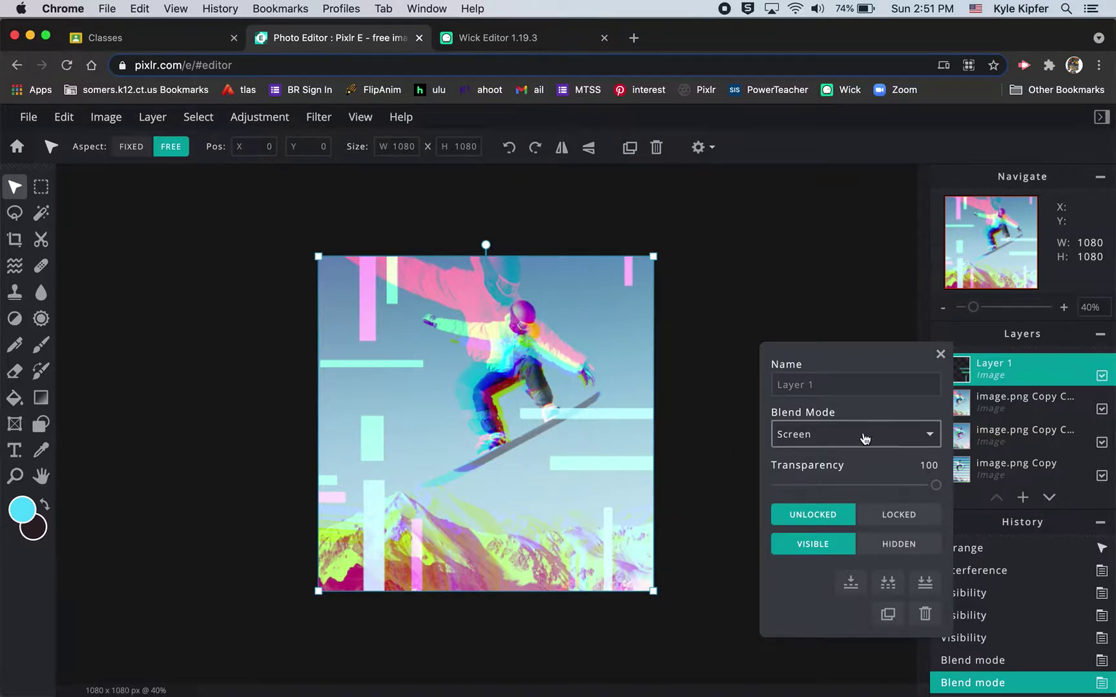
{"action": "left_click", "coordinate": [941, 354]}
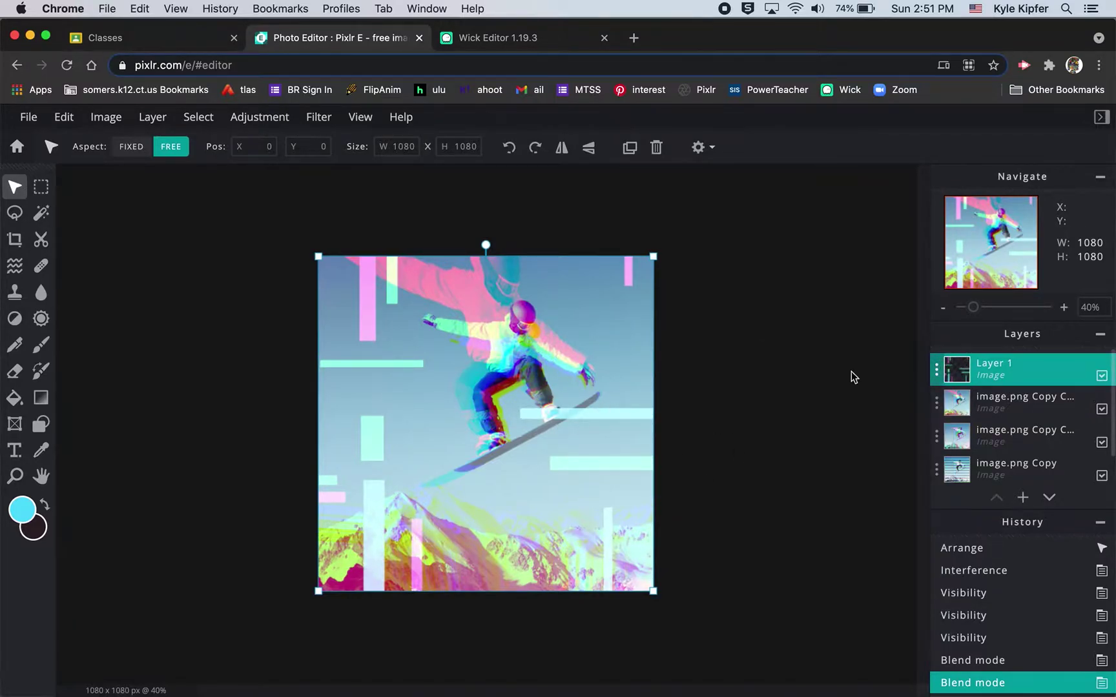
- Save the Screen-blended composite as a high-quality JPG named glitchGIF1 and download it
{"action": "left_click", "coordinate": [27, 117]}
{"action": "left_click", "coordinate": [73, 253]}
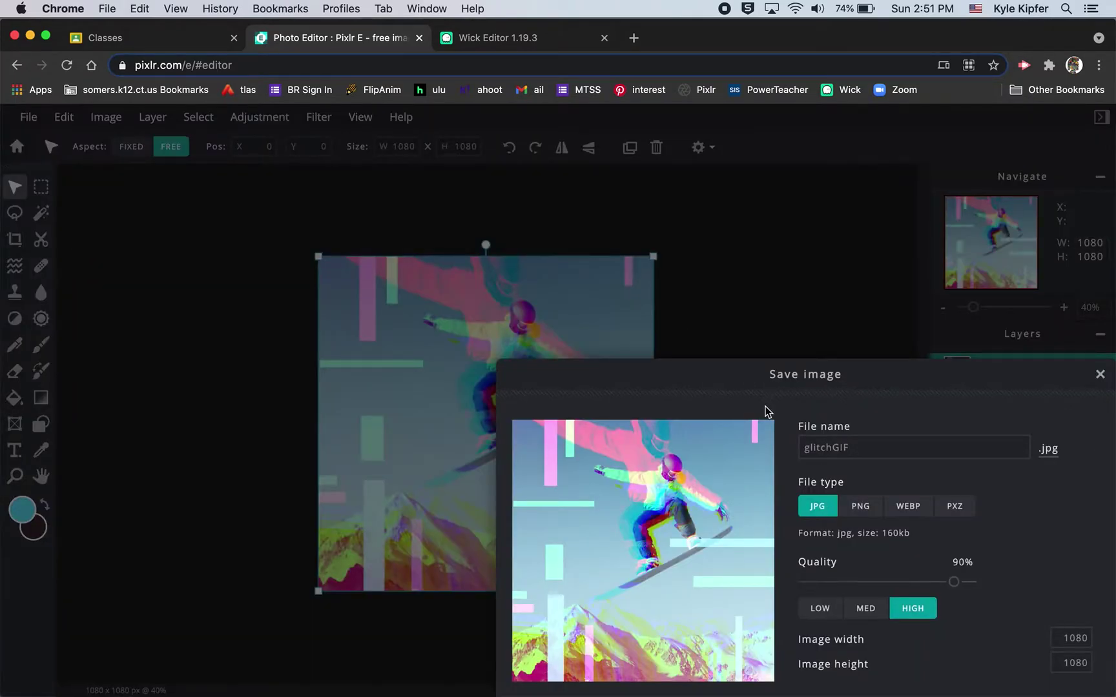
{"action": "left_click", "coordinate": [867, 444]}
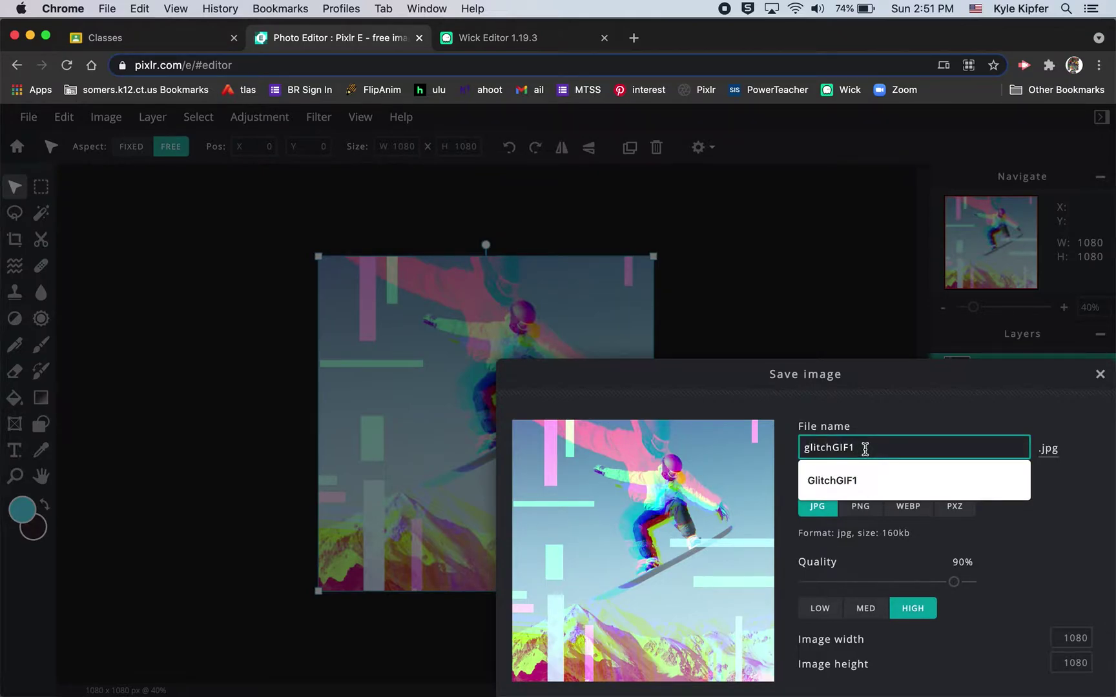
{"action": "type", "text": "1"}
{"action": "left_click", "coordinate": [894, 409]}
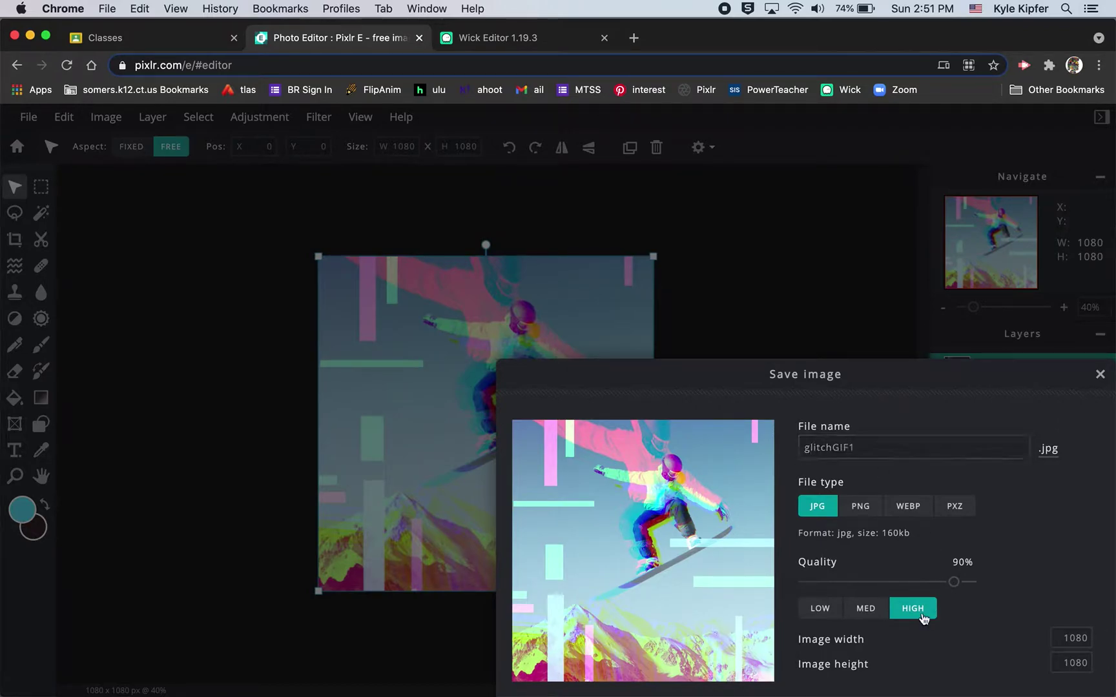
{"action": "left_click_drag", "start_coordinate": [982, 375], "coordinate": [869, 231]}
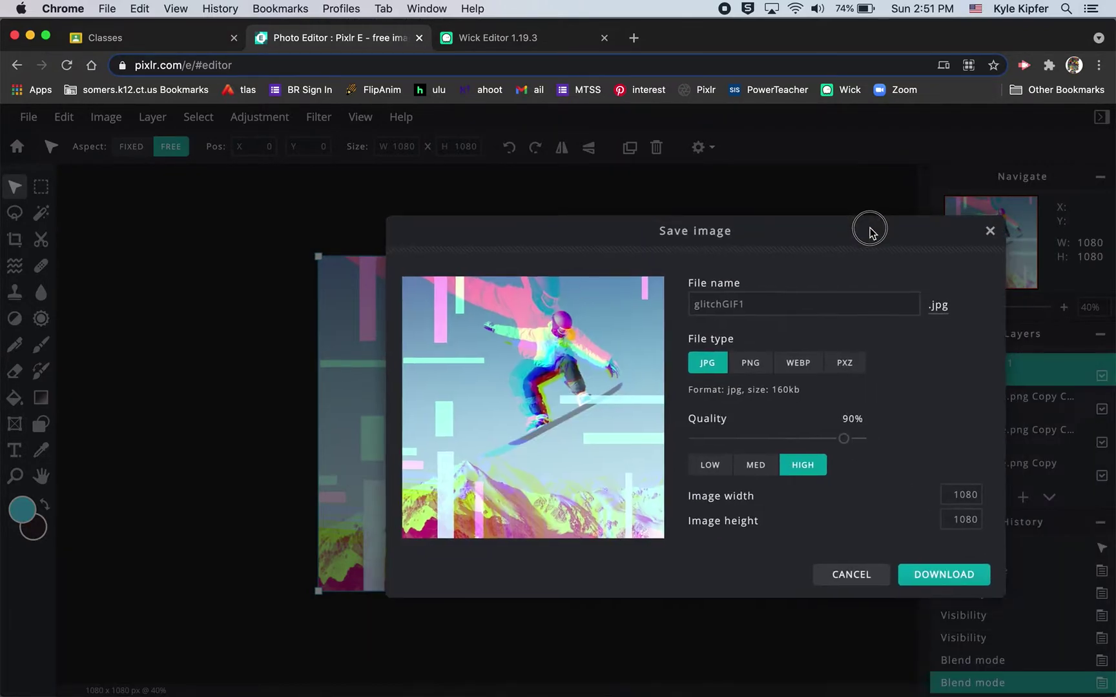
{"action": "left_click", "coordinate": [941, 575]}
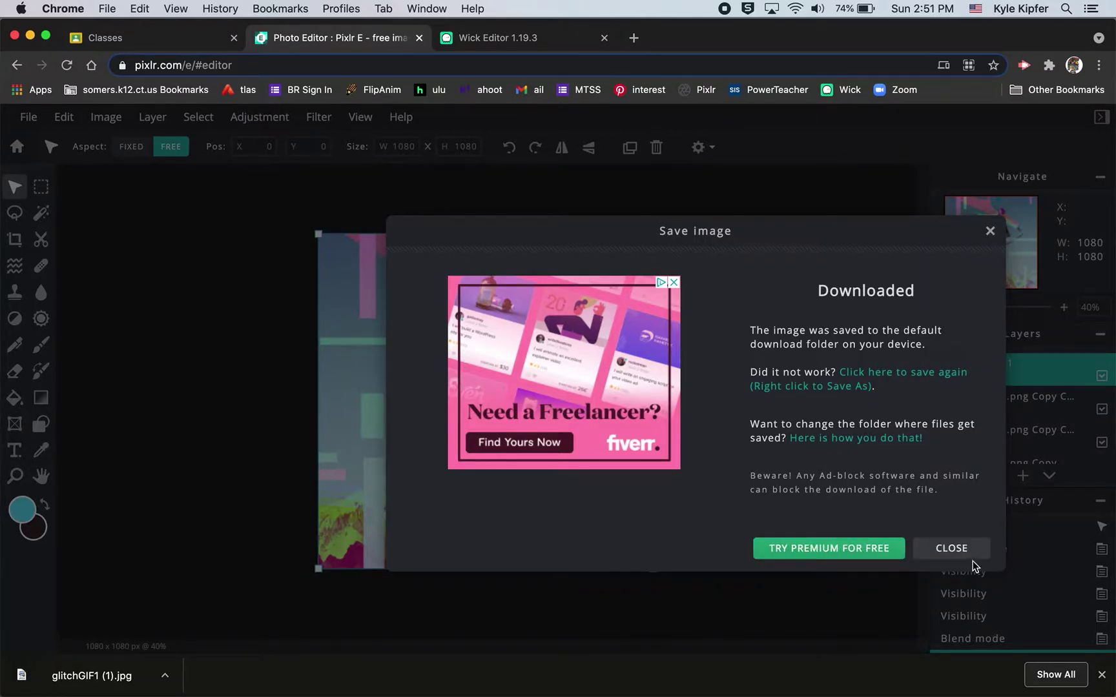
{"action": "left_click", "coordinate": [956, 548]}
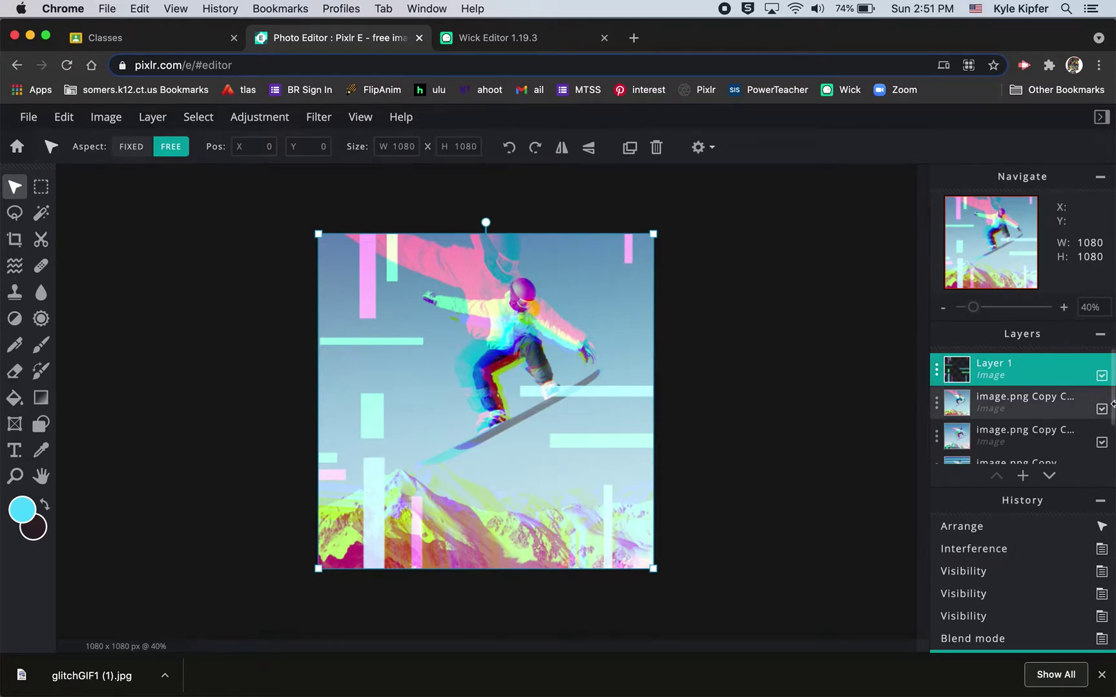
- Hide the second glitch copy layer and set Layer 1's blend mode to Overlay
{"action": "left_click", "coordinate": [1102, 409]}
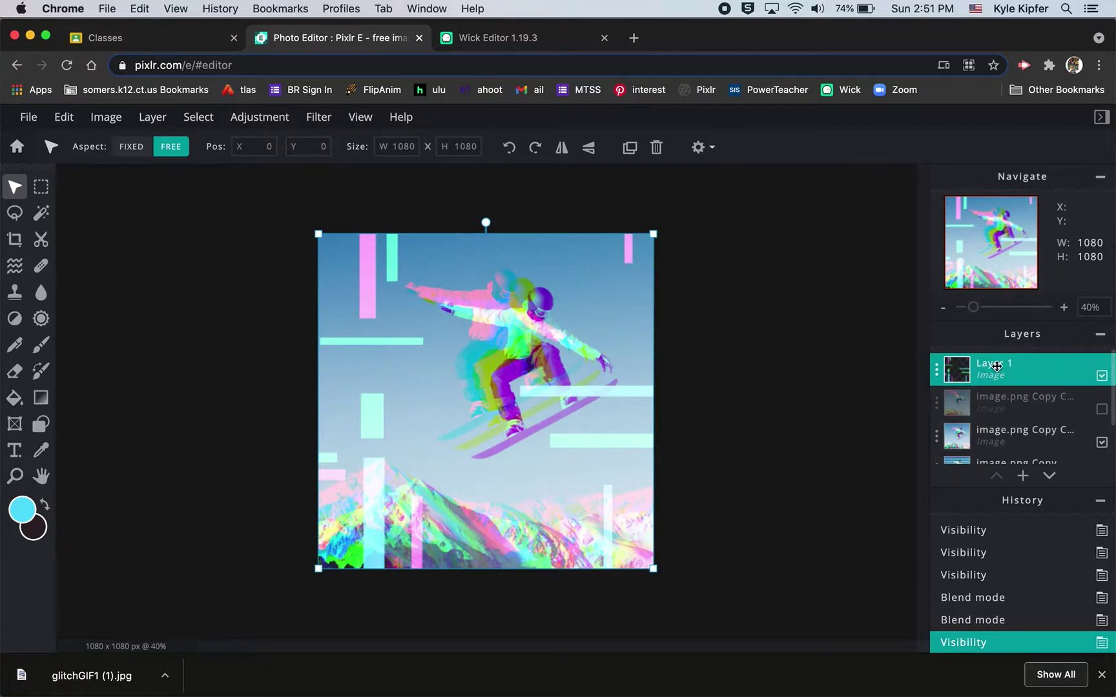
{"action": "left_click", "coordinate": [936, 369]}
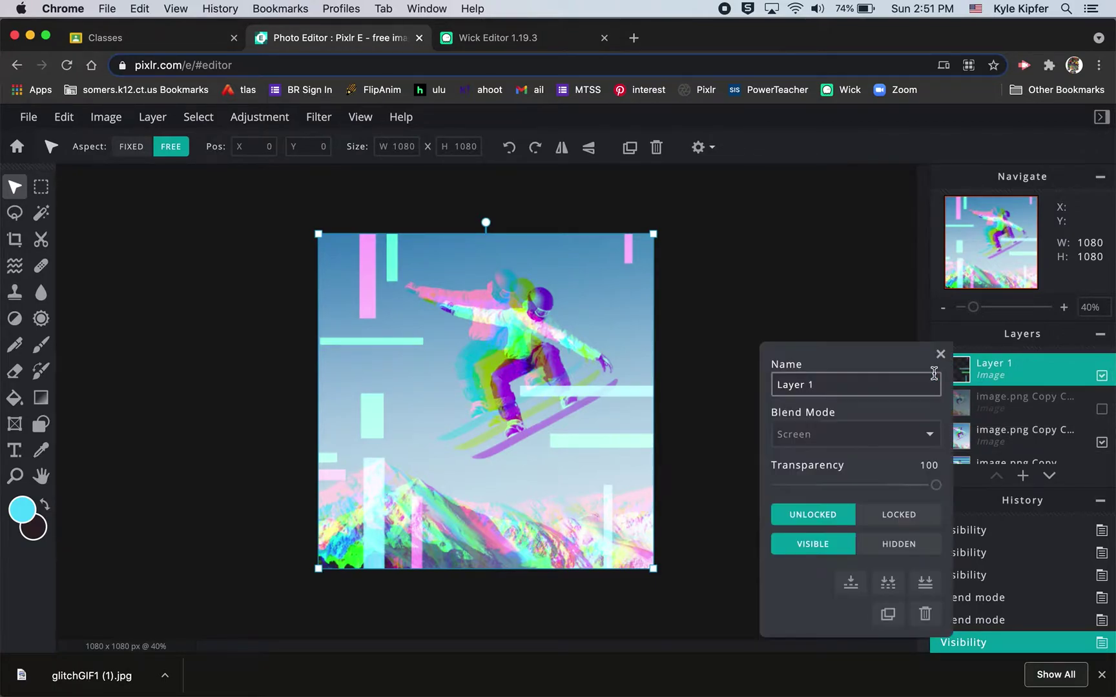
{"action": "left_click", "coordinate": [928, 438]}
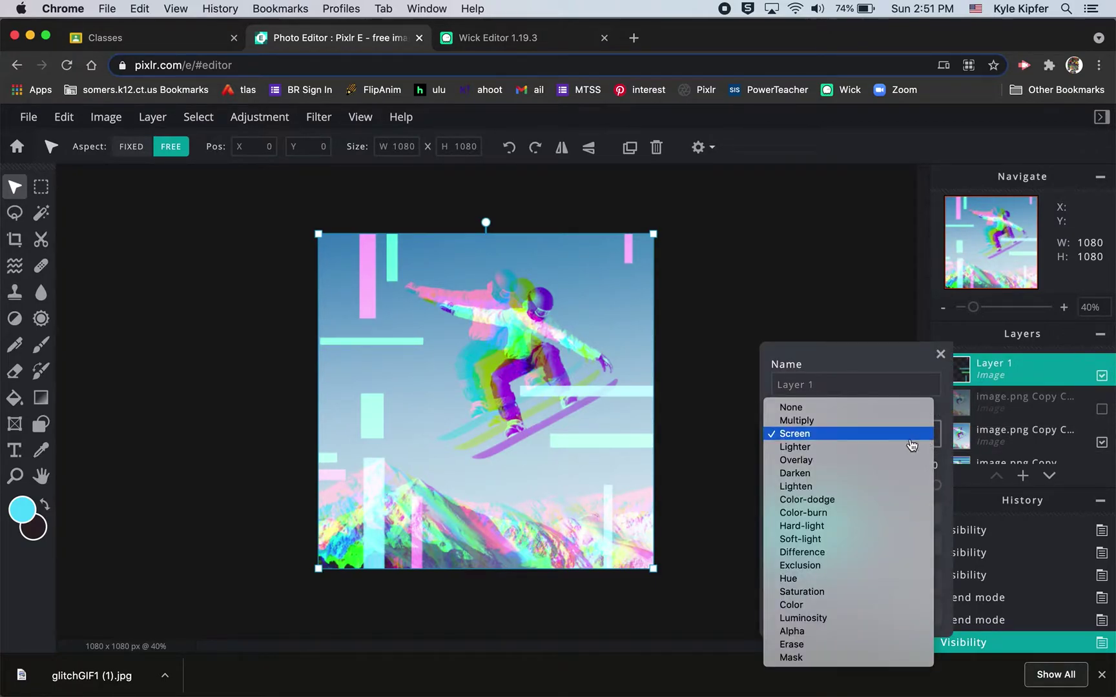
{"action": "left_click", "coordinate": [874, 459]}
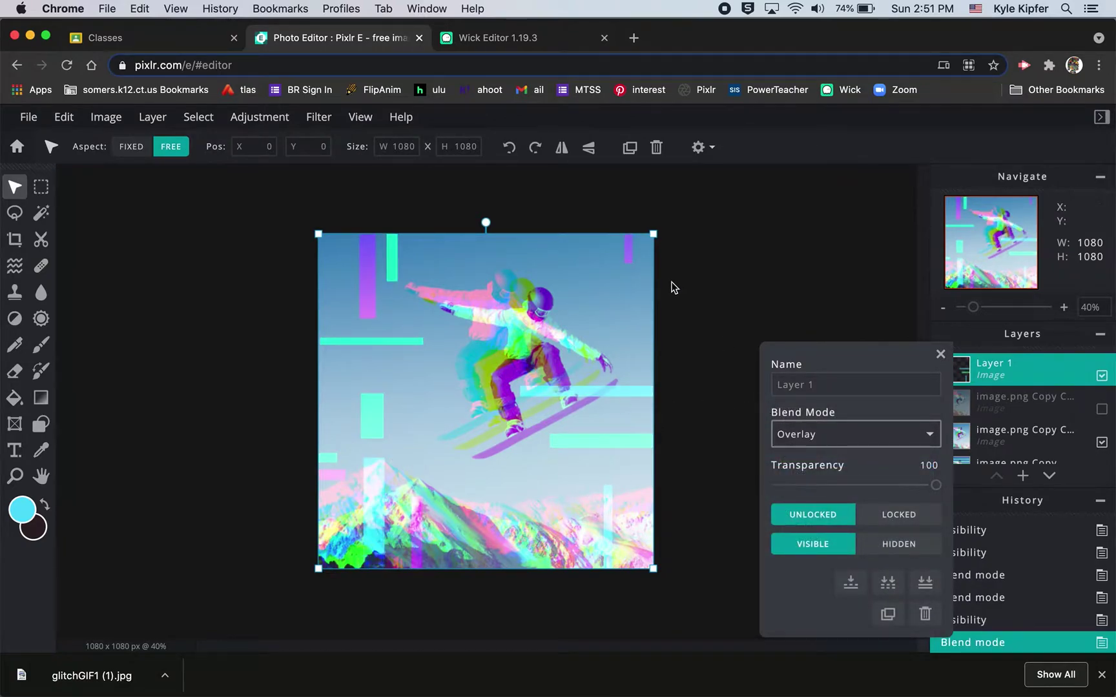
{"action": "left_click", "coordinate": [941, 353]}
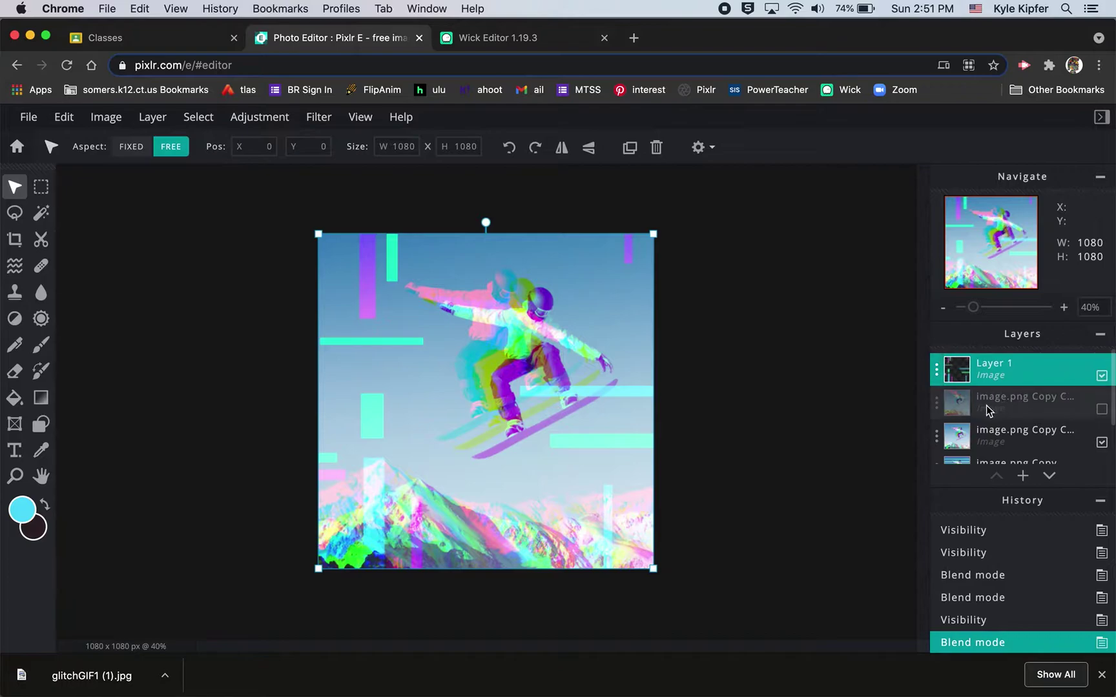
{"action": "left_click", "coordinate": [26, 118]}
- Download the Overlay version as glitchGIF2.jpg
{"action": "left_click", "coordinate": [67, 256]}
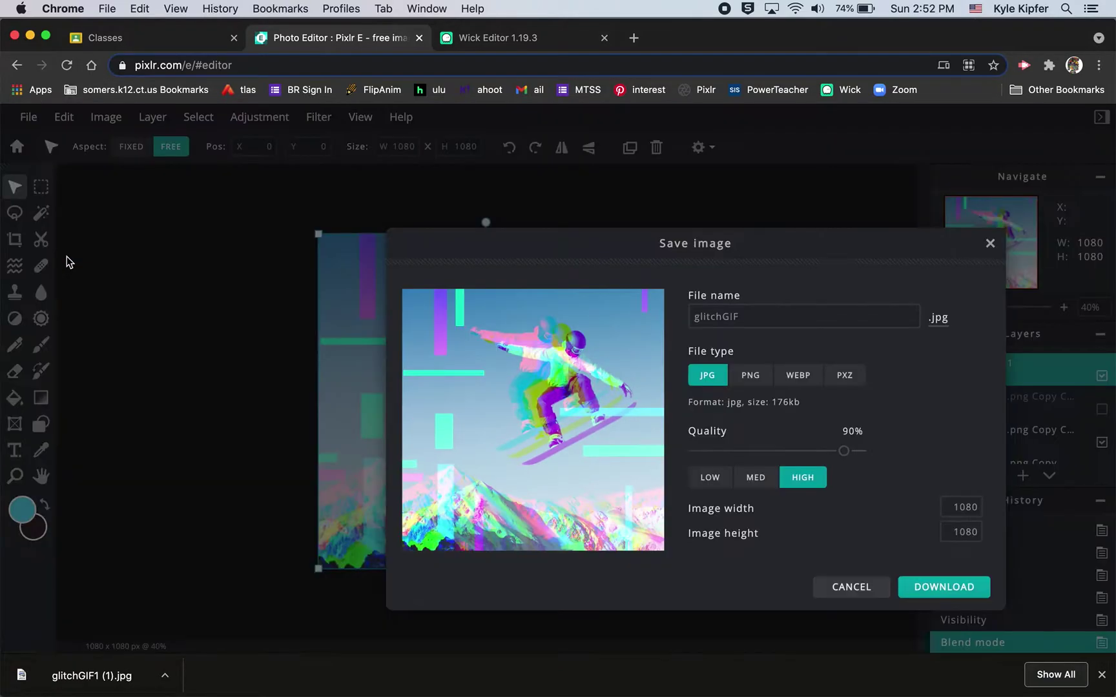
{"action": "left_click", "coordinate": [748, 315]}
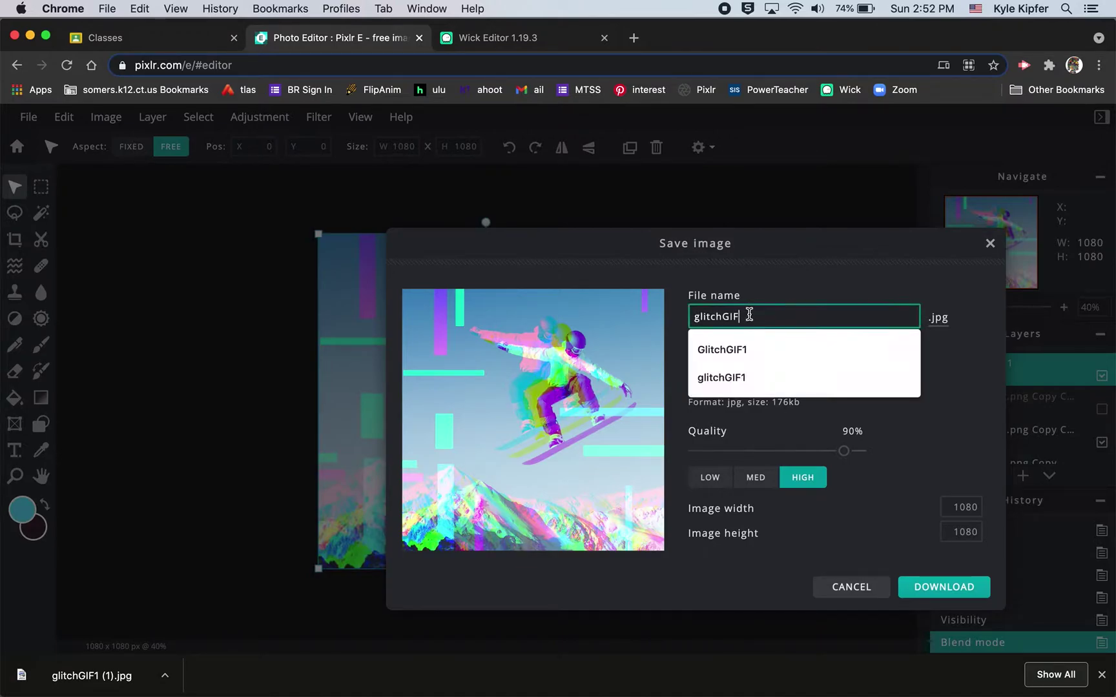
{"action": "type", "text": "2"}
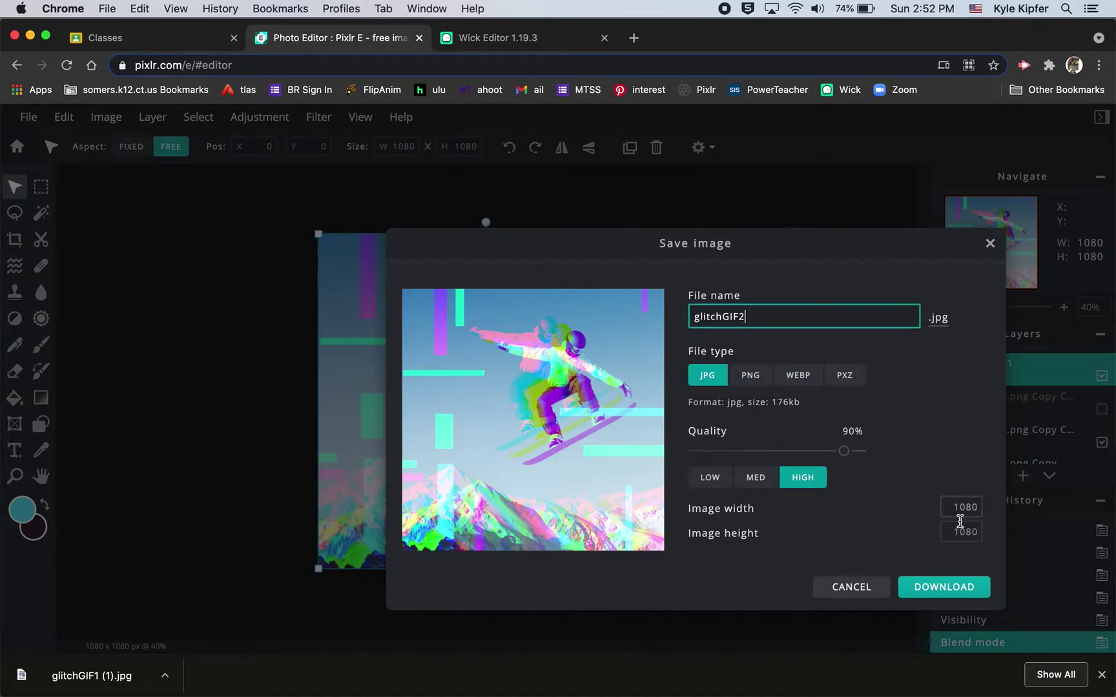
{"action": "left_click", "coordinate": [944, 588]}
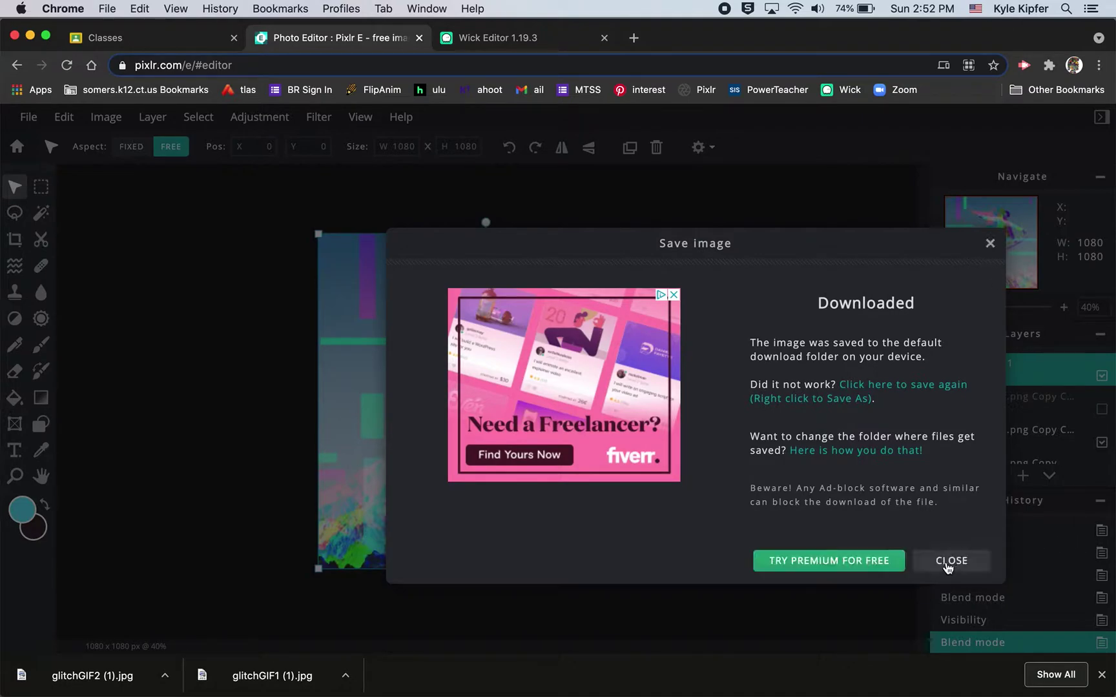
{"action": "left_click", "coordinate": [954, 563]}
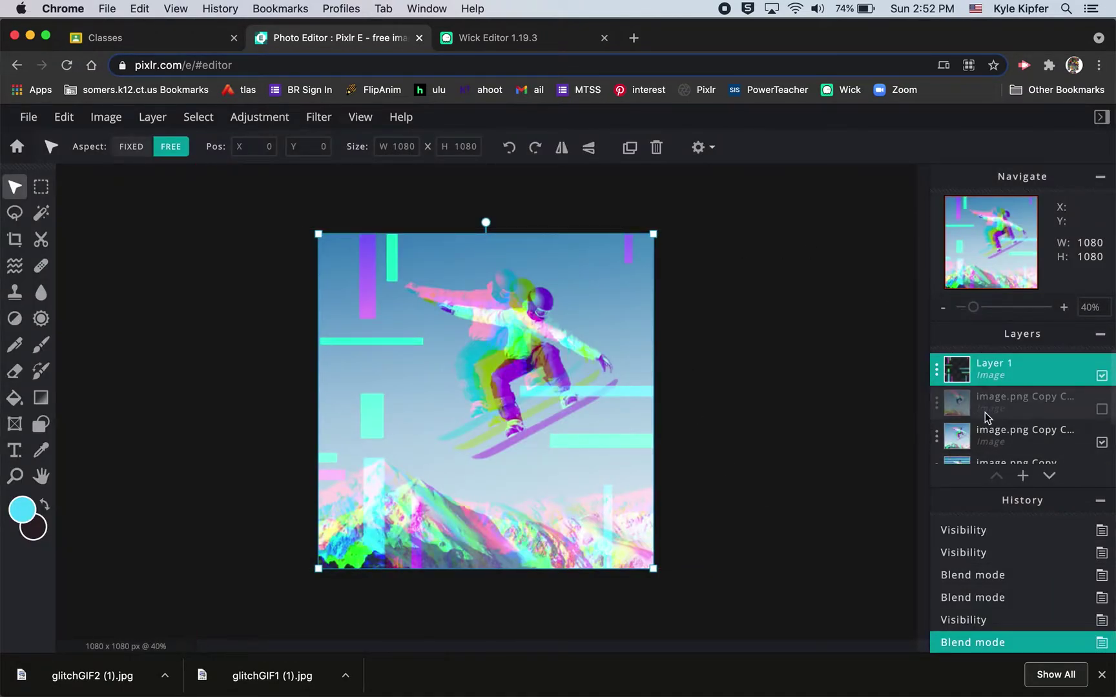
- Hide the colourful ghost copy layer and switch Layer 1's blend mode to Difference
{"action": "scroll", "coordinate": [1017, 406], "scroll_direction": "down", "scroll_amount": 1}
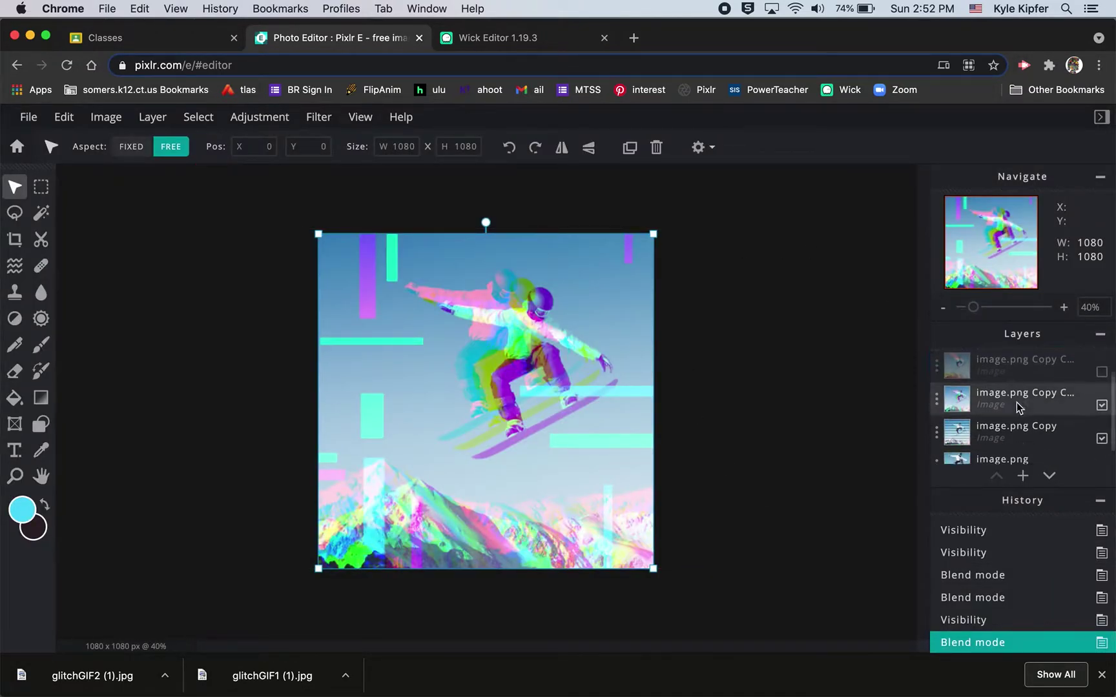
{"action": "left_click", "coordinate": [1103, 401]}
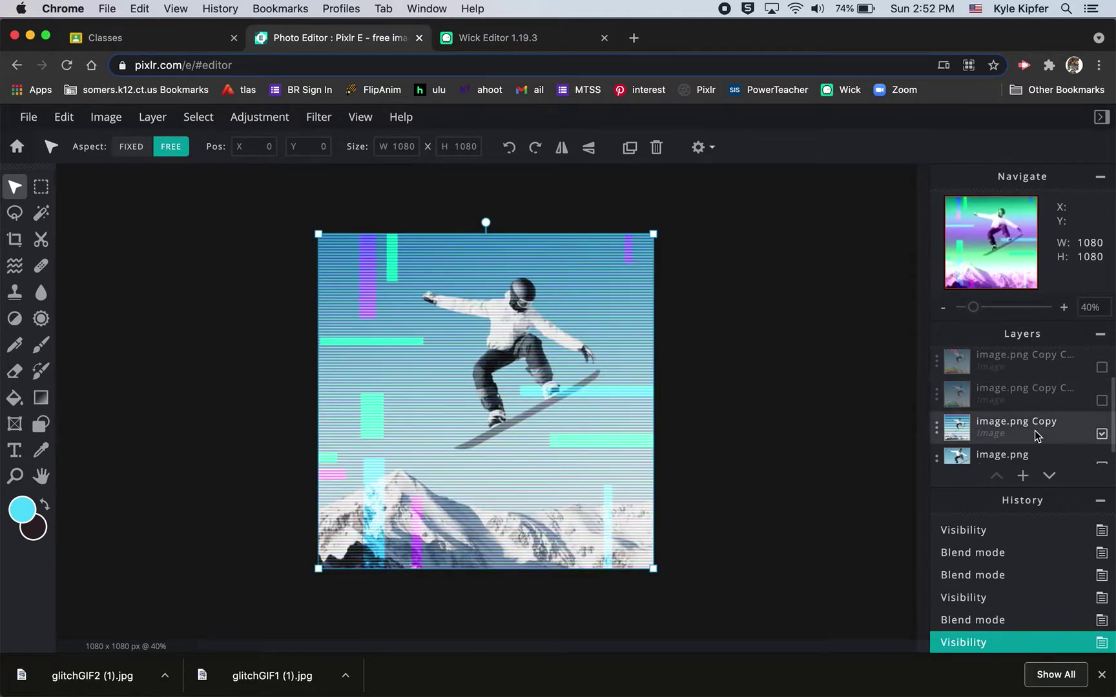
{"action": "scroll", "coordinate": [1017, 431], "scroll_direction": "up", "scroll_amount": 1}
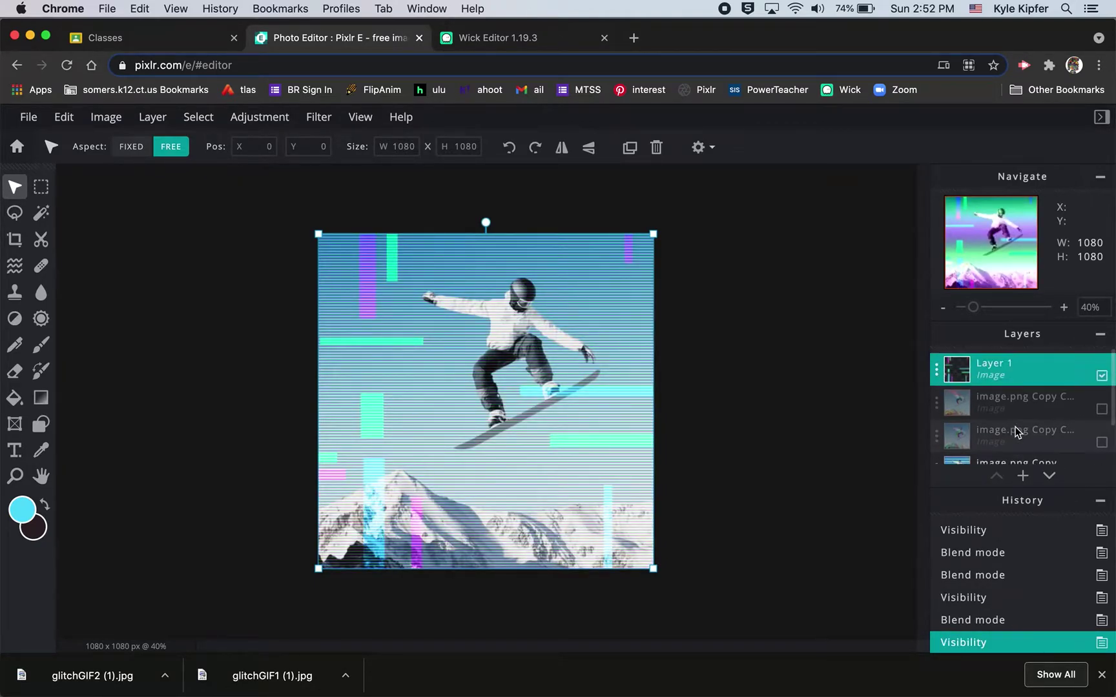
{"action": "left_click", "coordinate": [936, 365]}
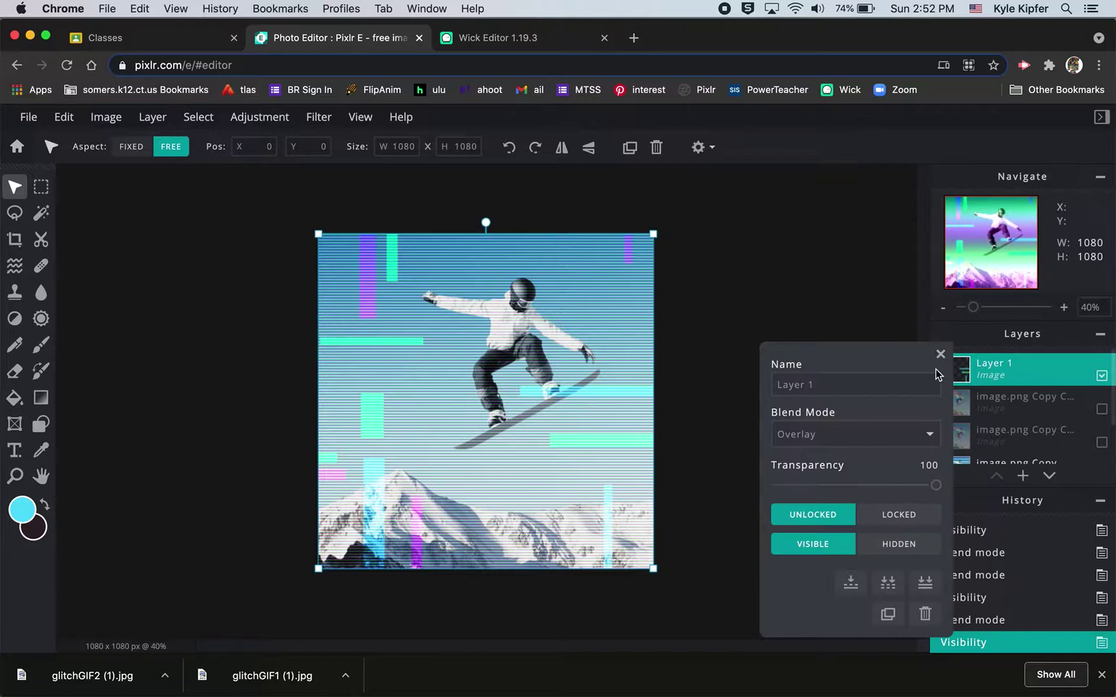
{"action": "left_click", "coordinate": [923, 435]}
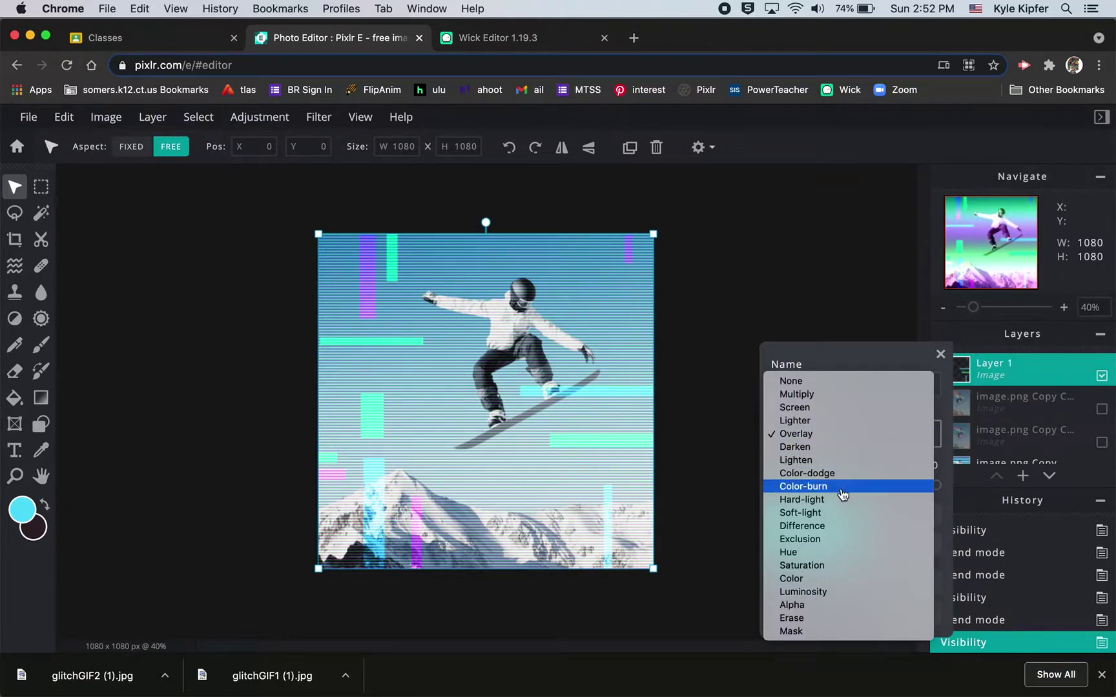
{"action": "left_click", "coordinate": [821, 528]}
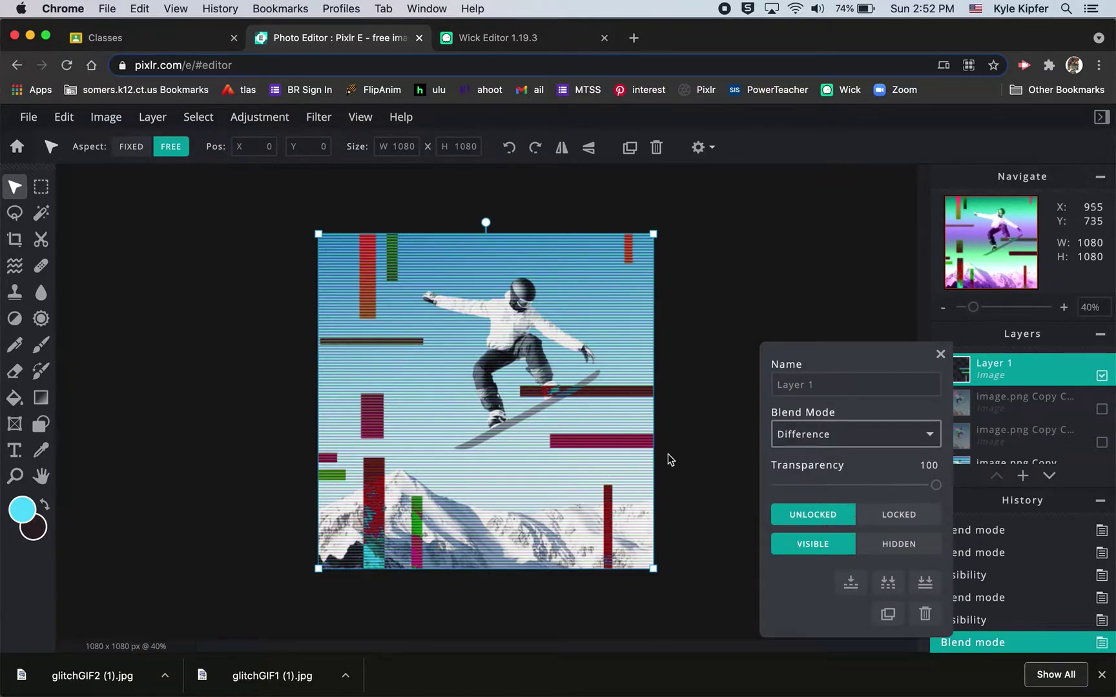
{"action": "left_click", "coordinate": [939, 355]}
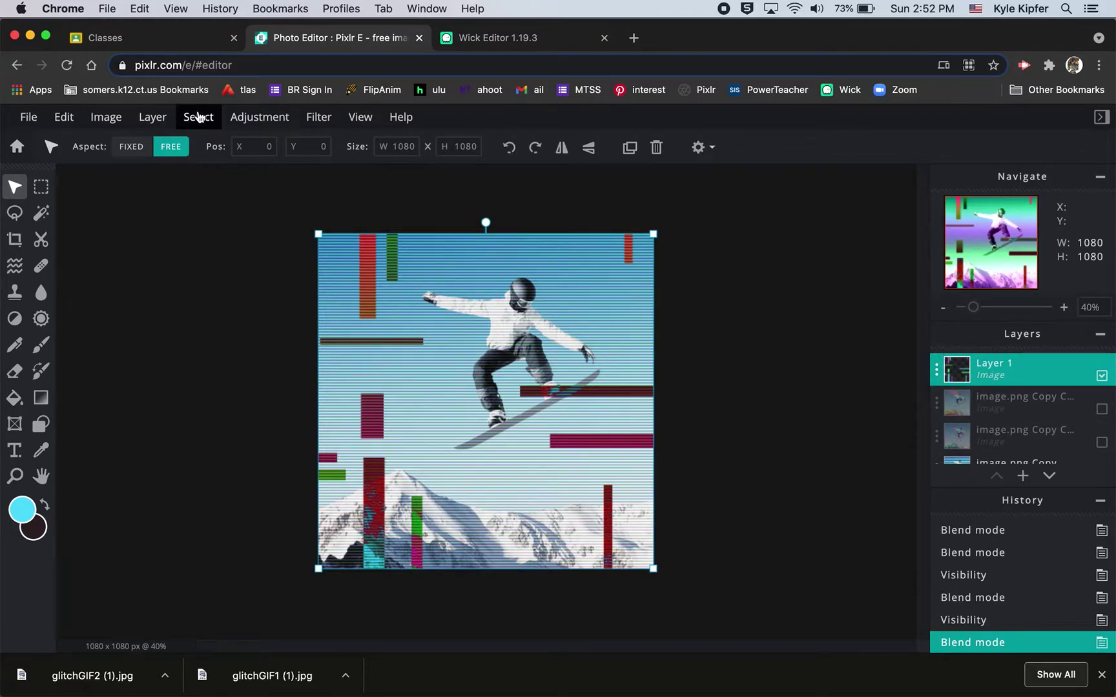
- Download the Difference-blended image as glitchGIF3.jpg
{"action": "left_click", "coordinate": [28, 120]}
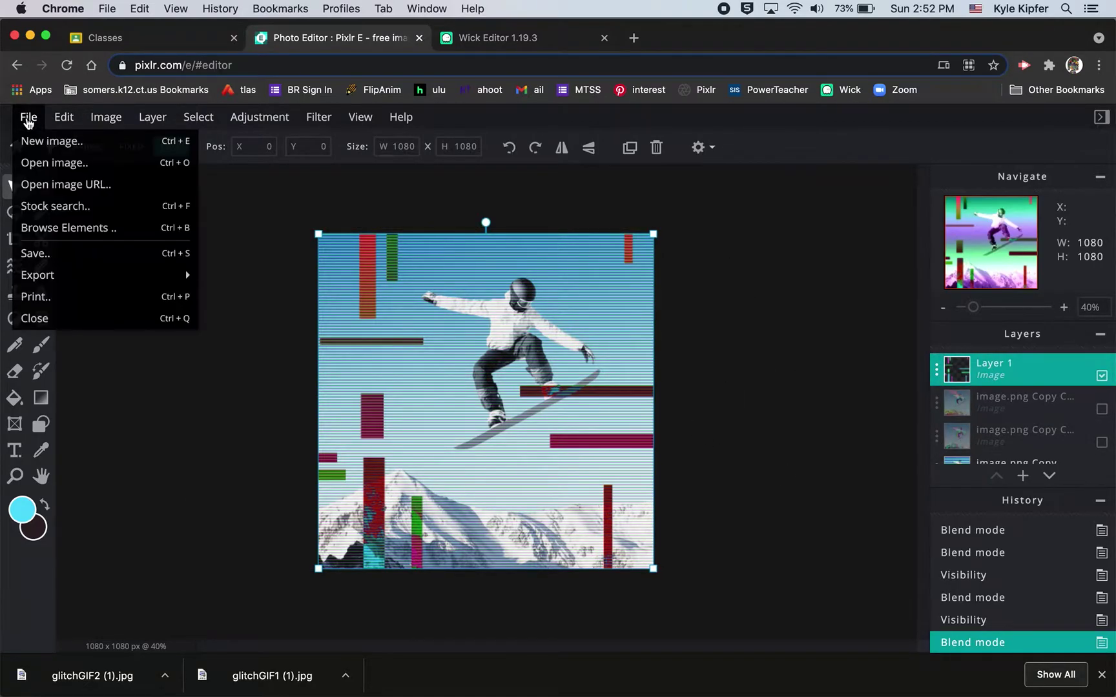
{"action": "left_click", "coordinate": [68, 265]}
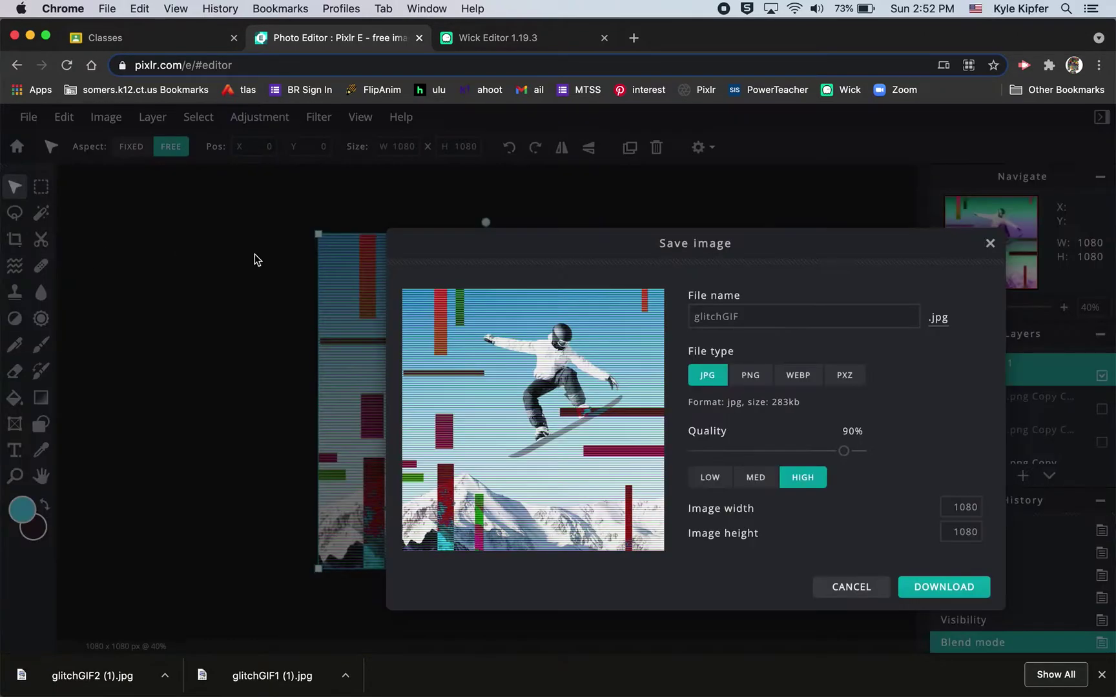
{"action": "left_click", "coordinate": [749, 315]}
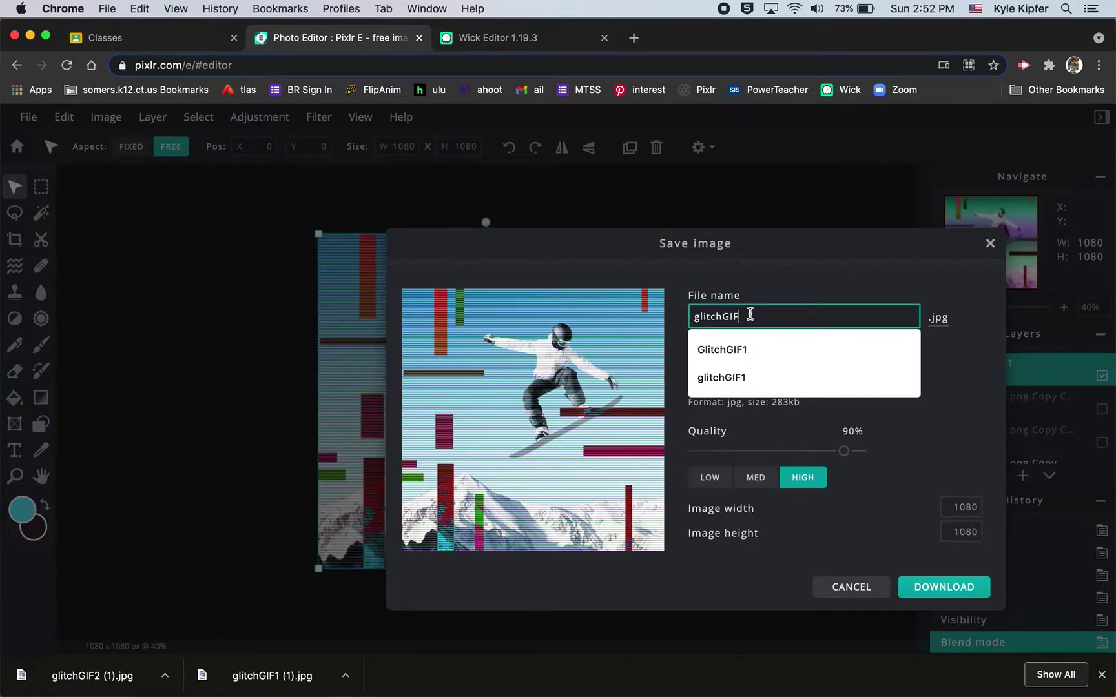
{"action": "type", "text": "3"}
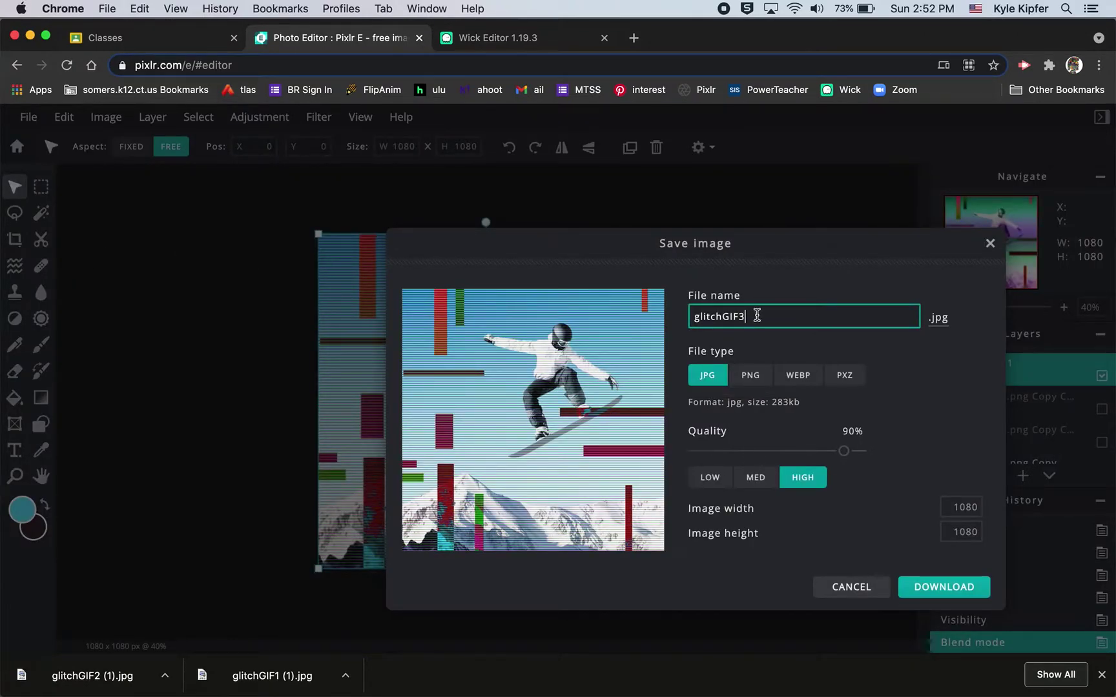
{"action": "left_click", "coordinate": [938, 590]}
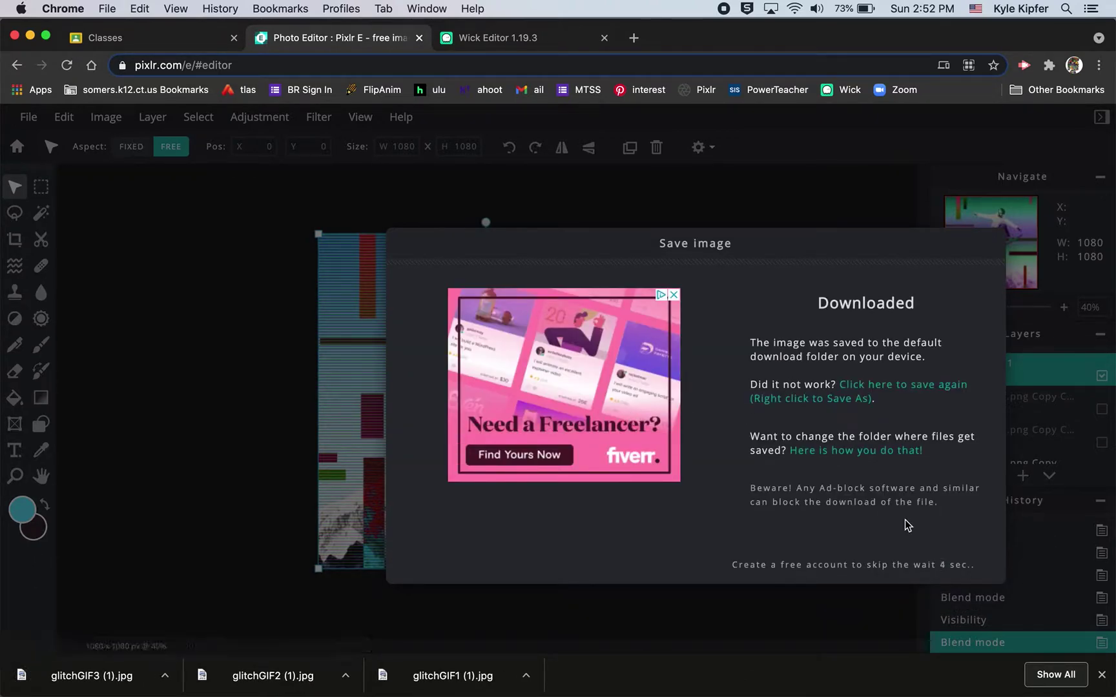
- Close the download confirmation and hide the image.png Copy layer
{"action": "left_click", "coordinate": [952, 560]}
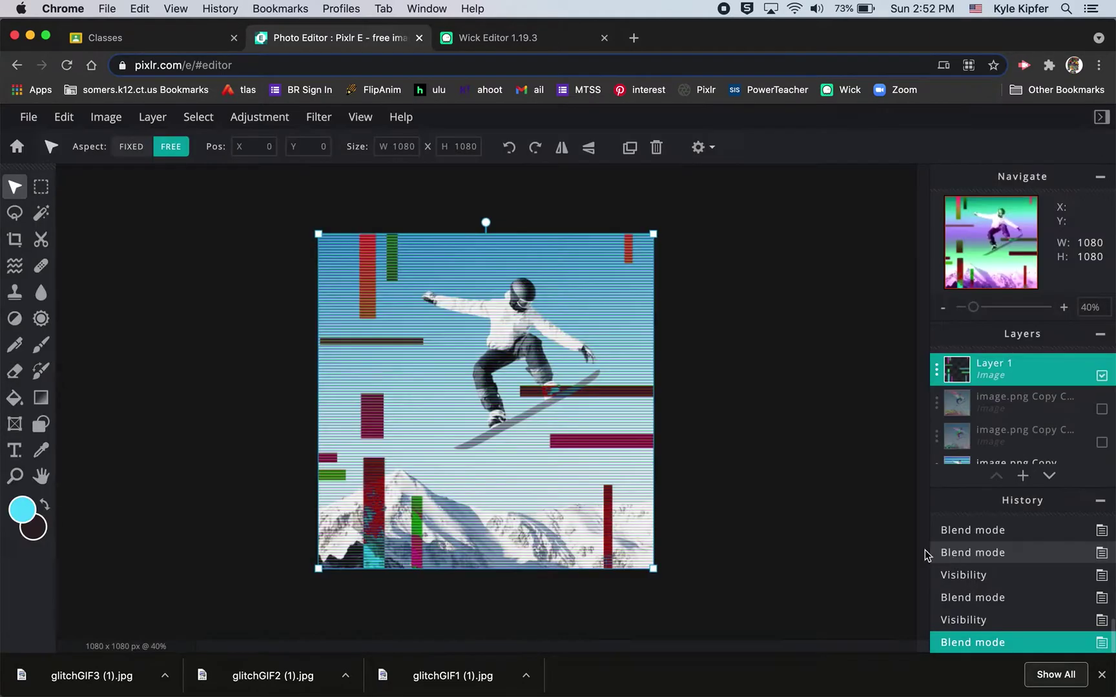
{"action": "scroll", "coordinate": [1037, 417], "scroll_direction": "down", "scroll_amount": 2}
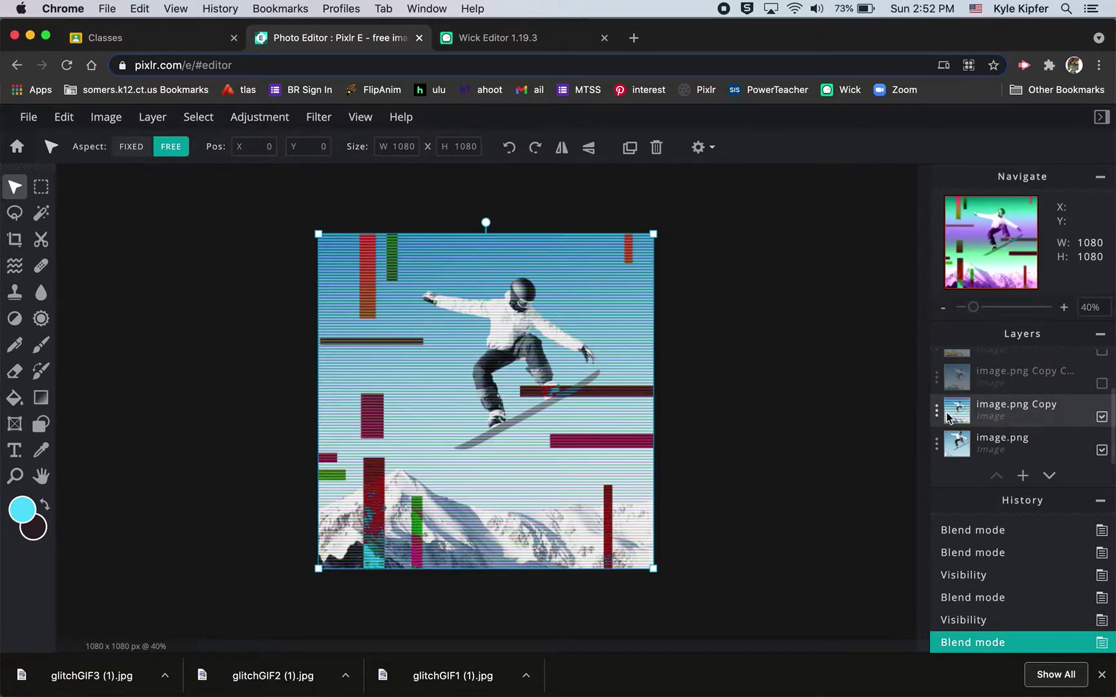
{"action": "left_click", "coordinate": [1101, 417]}
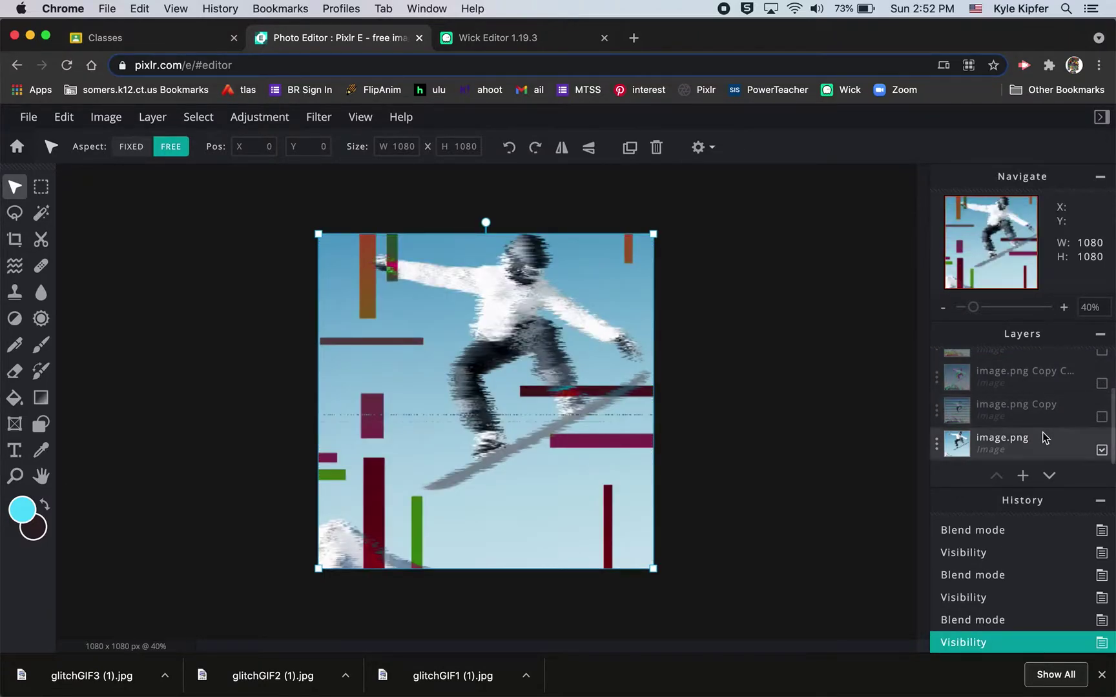
{"action": "scroll", "coordinate": [1017, 398], "scroll_direction": "up", "scroll_amount": 2}
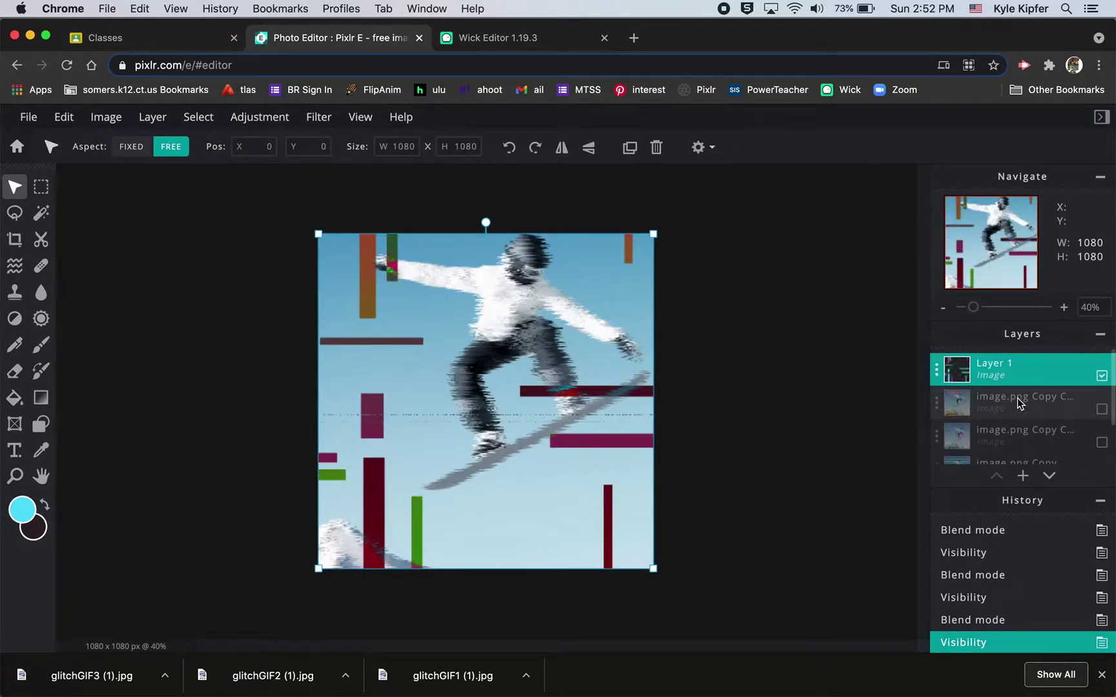
- Try Exclusion and Hue on Layer 1, then settle on the Luminosity blend mode
{"action": "left_click", "coordinate": [938, 372]}
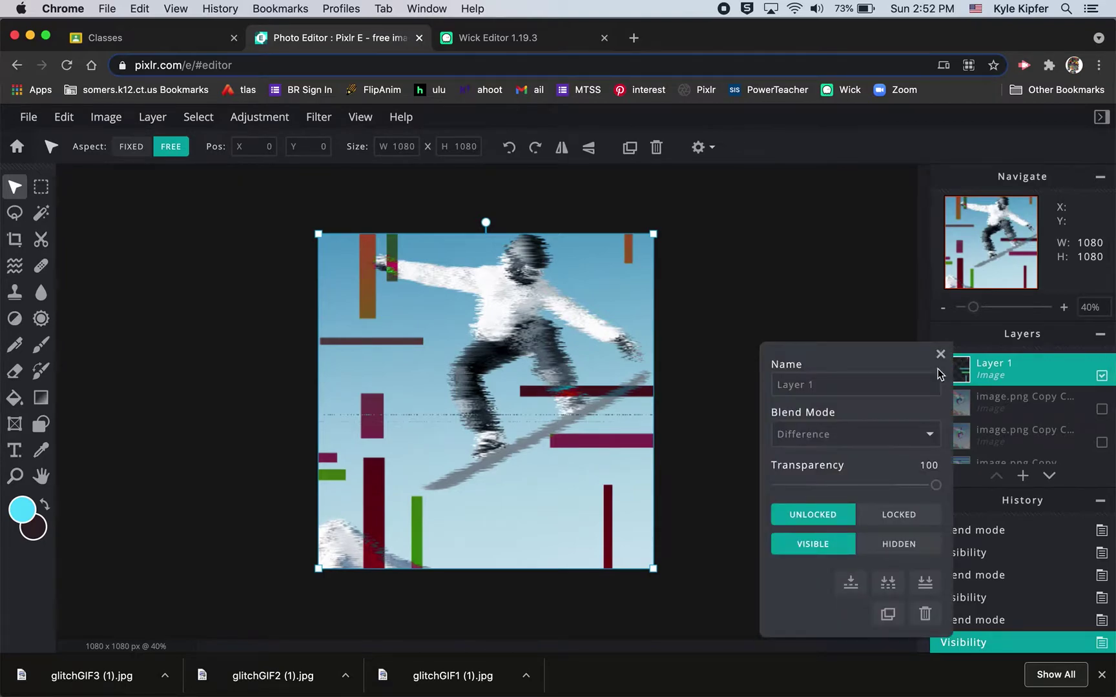
{"action": "left_click", "coordinate": [928, 445]}
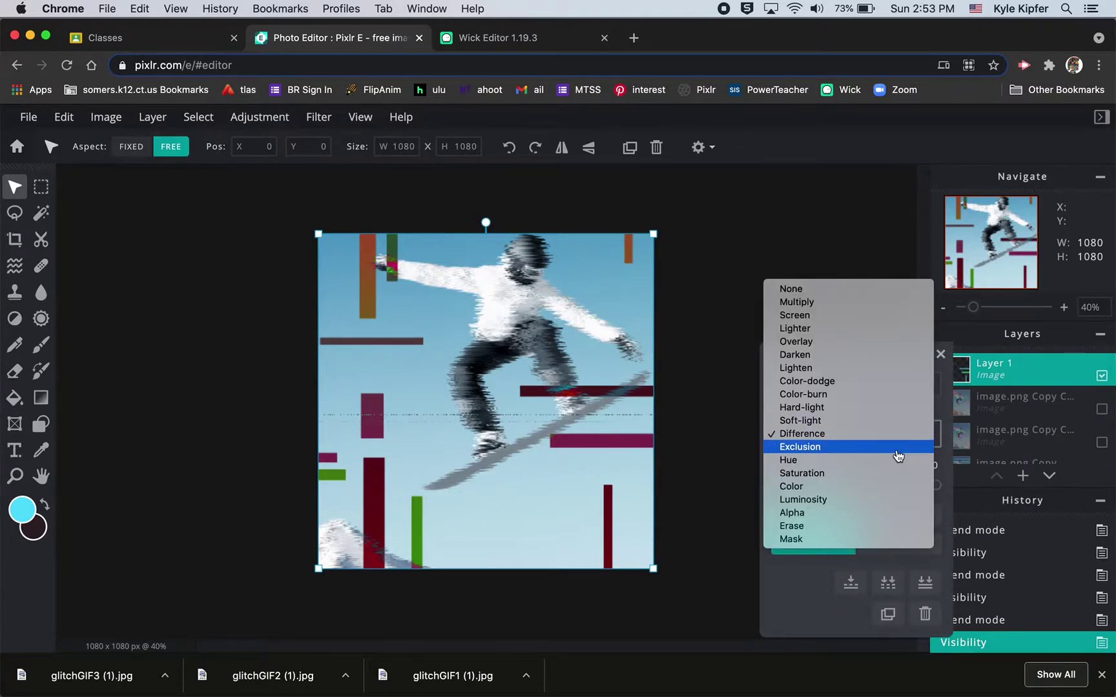
{"action": "left_click", "coordinate": [896, 452]}
{"action": "left_click", "coordinate": [917, 433]}
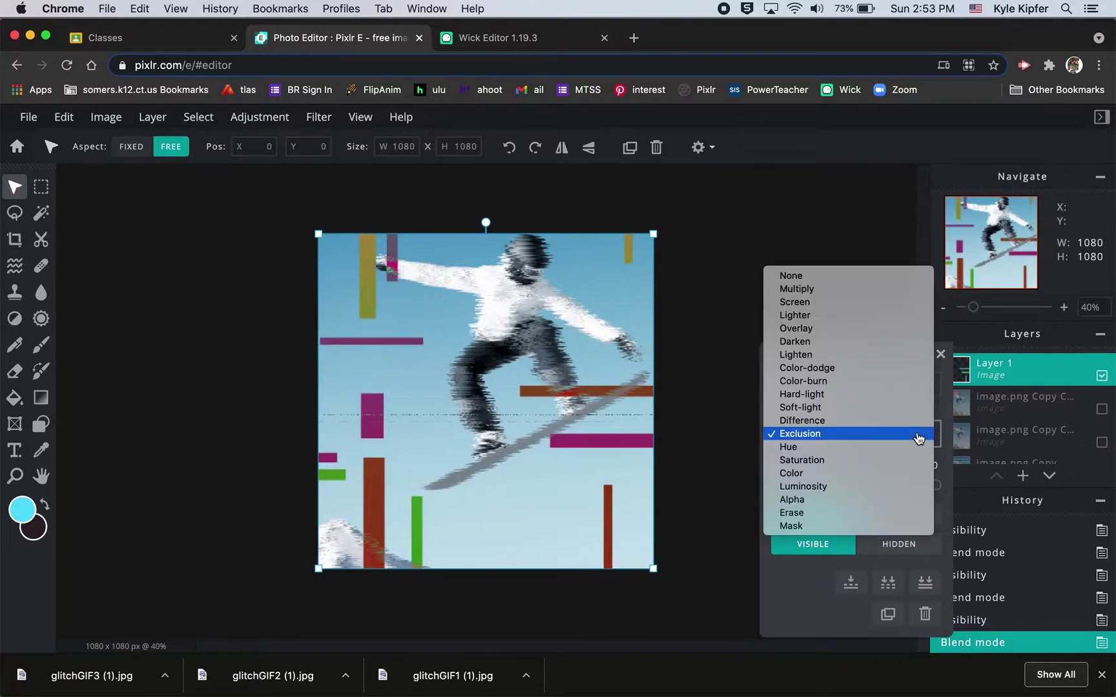
{"action": "left_click", "coordinate": [891, 447]}
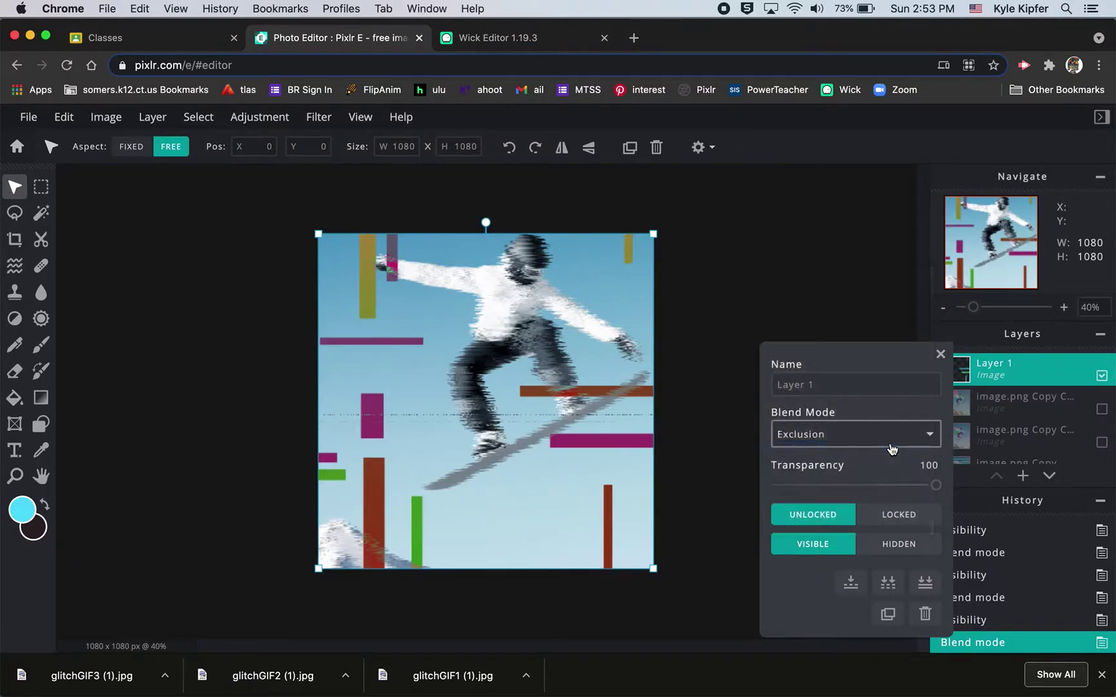
{"action": "left_click", "coordinate": [942, 436]}
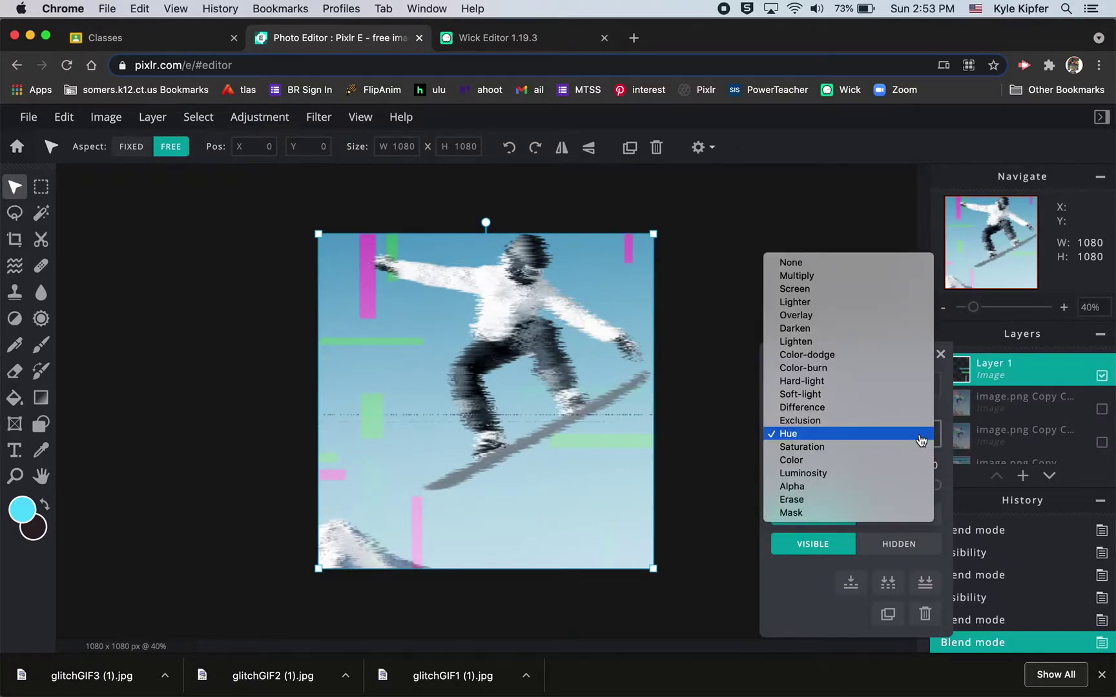
{"action": "left_click", "coordinate": [872, 474]}
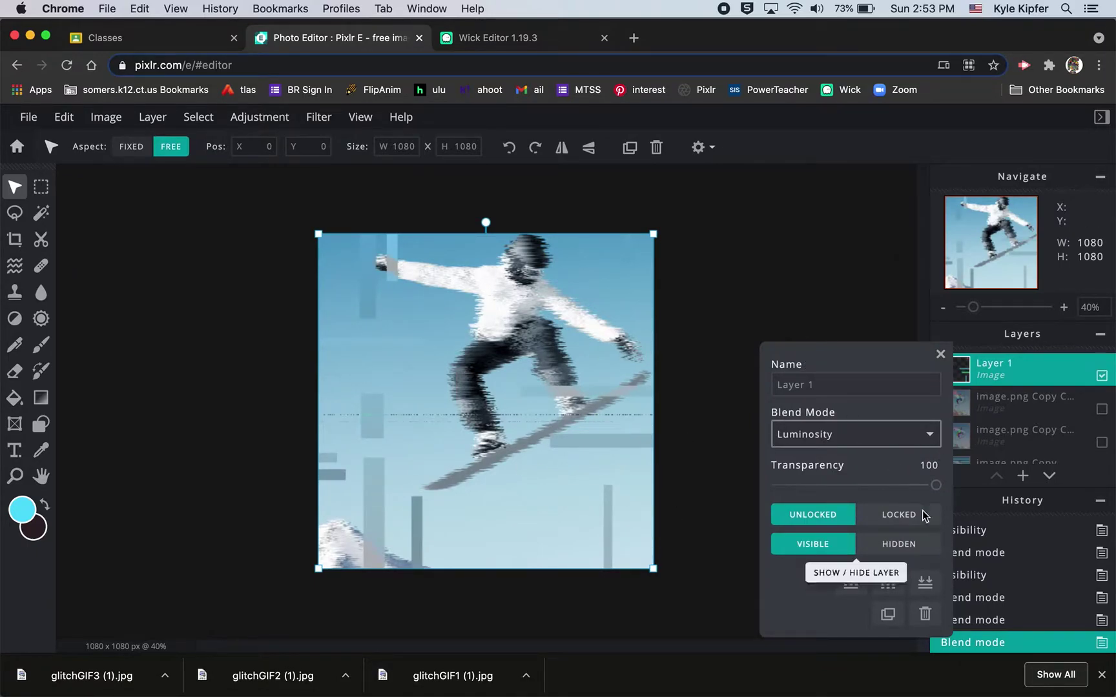
{"action": "left_click", "coordinate": [940, 354]}
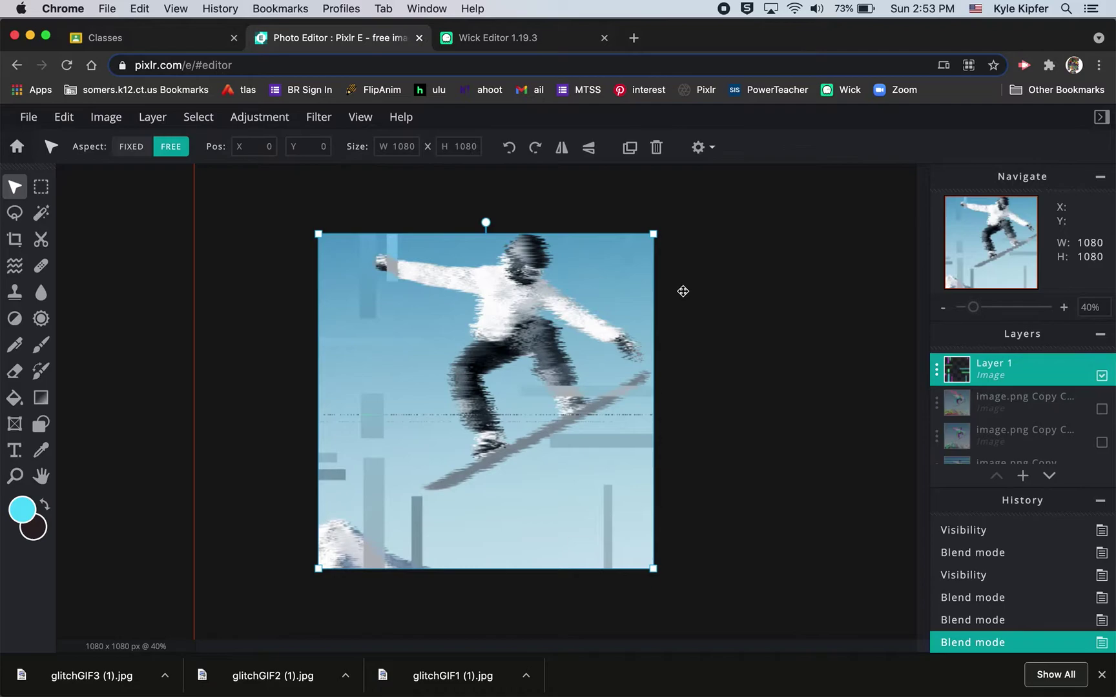
{"action": "left_click", "coordinate": [31, 119]}
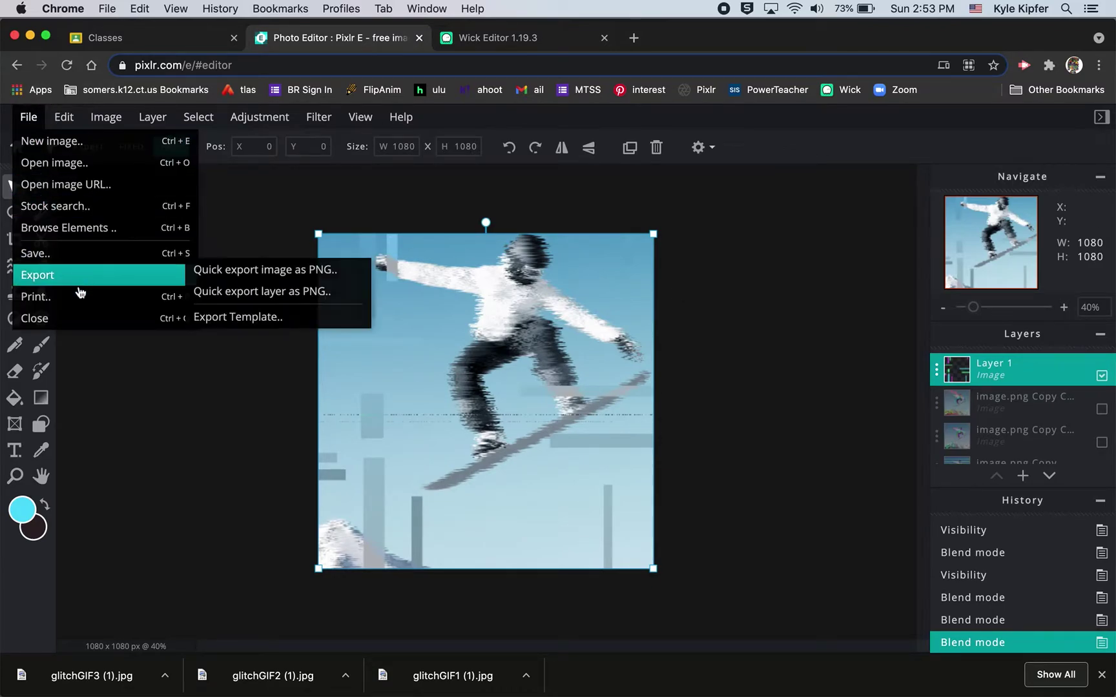
- Download the Luminosity version as a JPG named glitchGIF4, then return to Wick Editor
{"action": "left_click", "coordinate": [80, 254]}
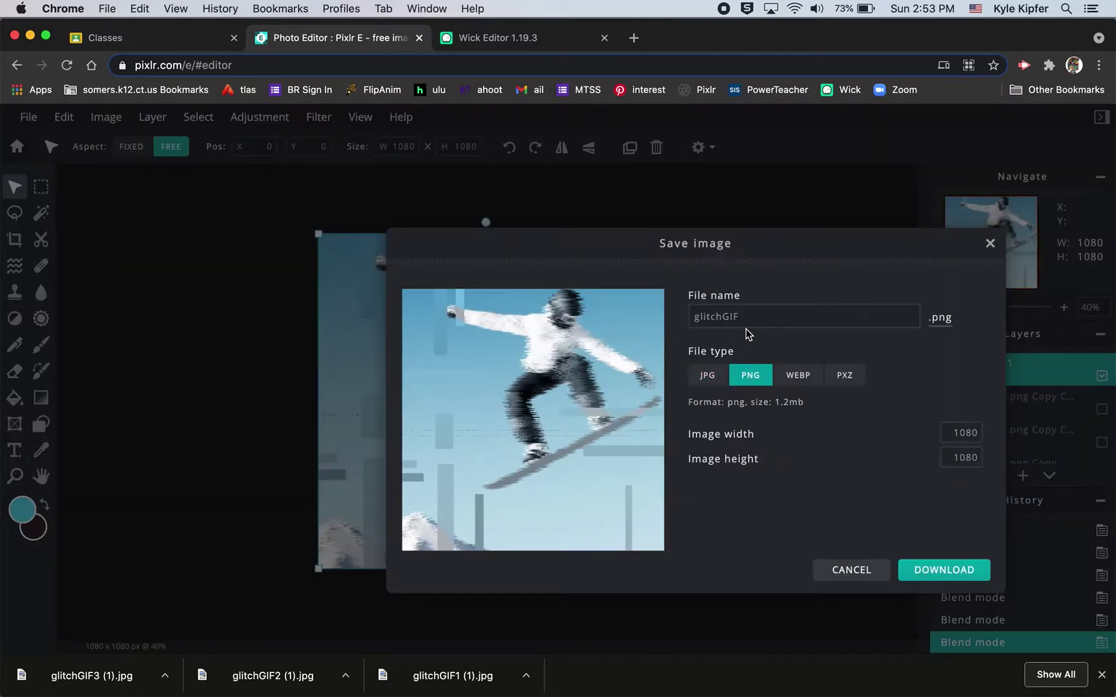
{"action": "left_click", "coordinate": [706, 386]}
{"action": "left_click", "coordinate": [755, 313]}
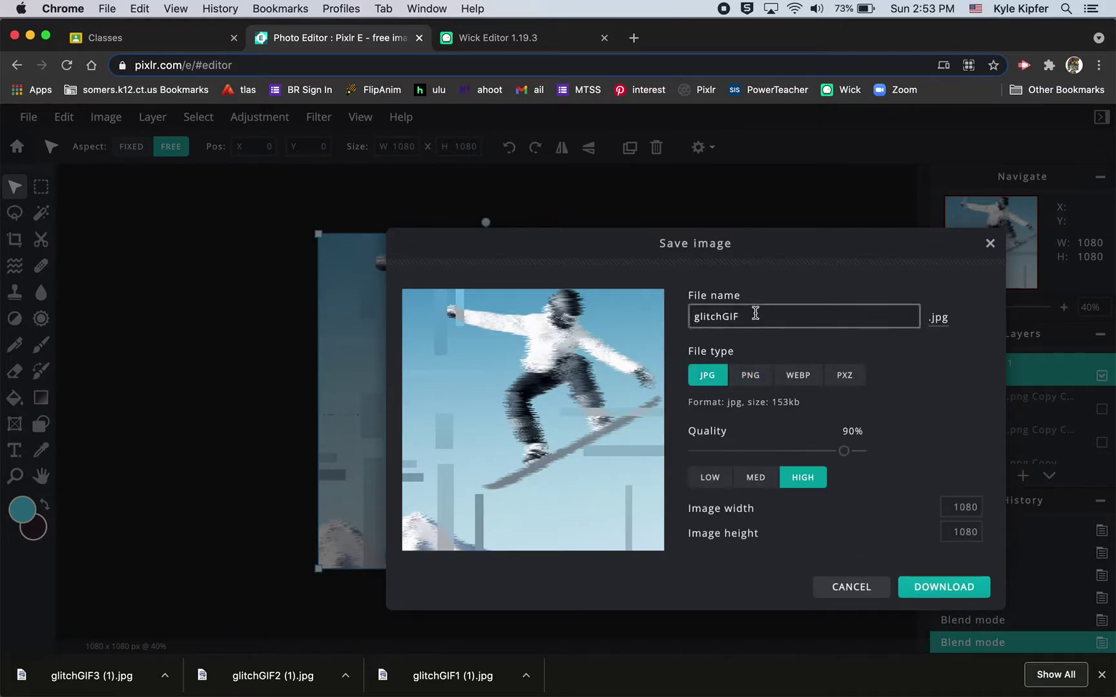
{"action": "left_click", "coordinate": [755, 313]}
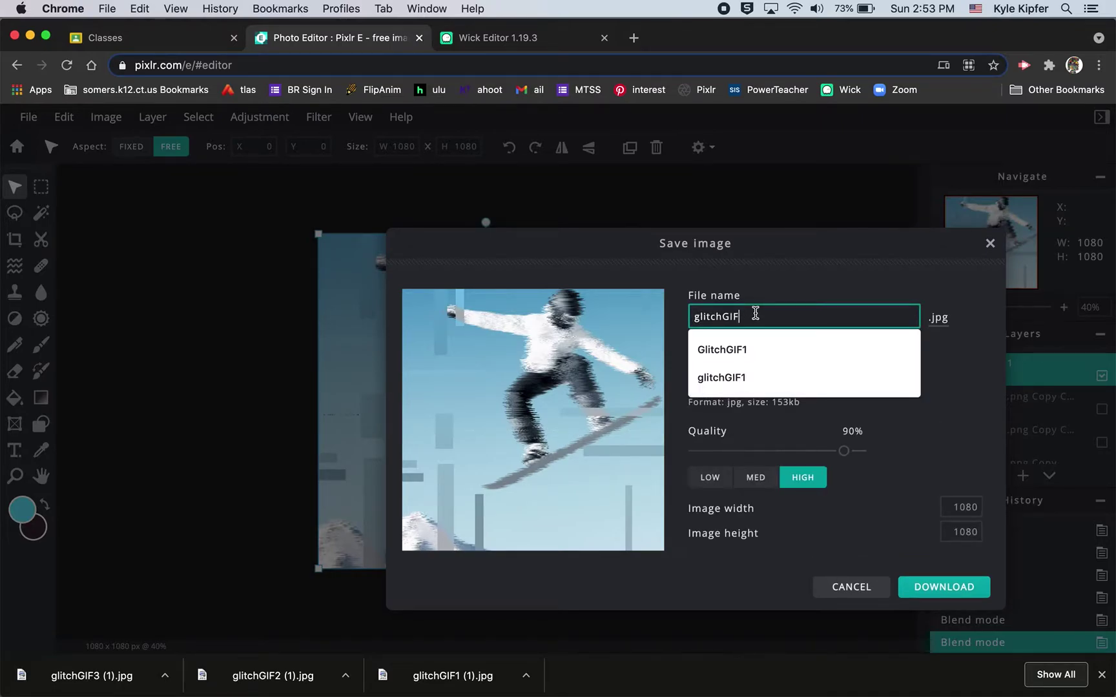
{"action": "type", "text": "4"}
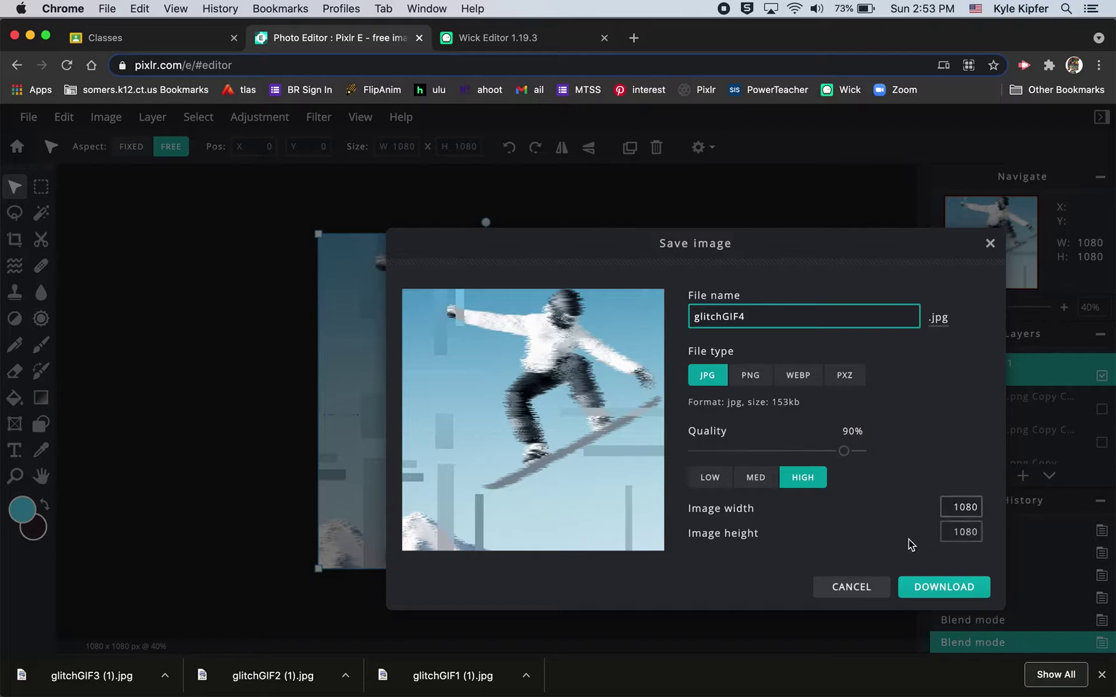
{"action": "left_click", "coordinate": [944, 589]}
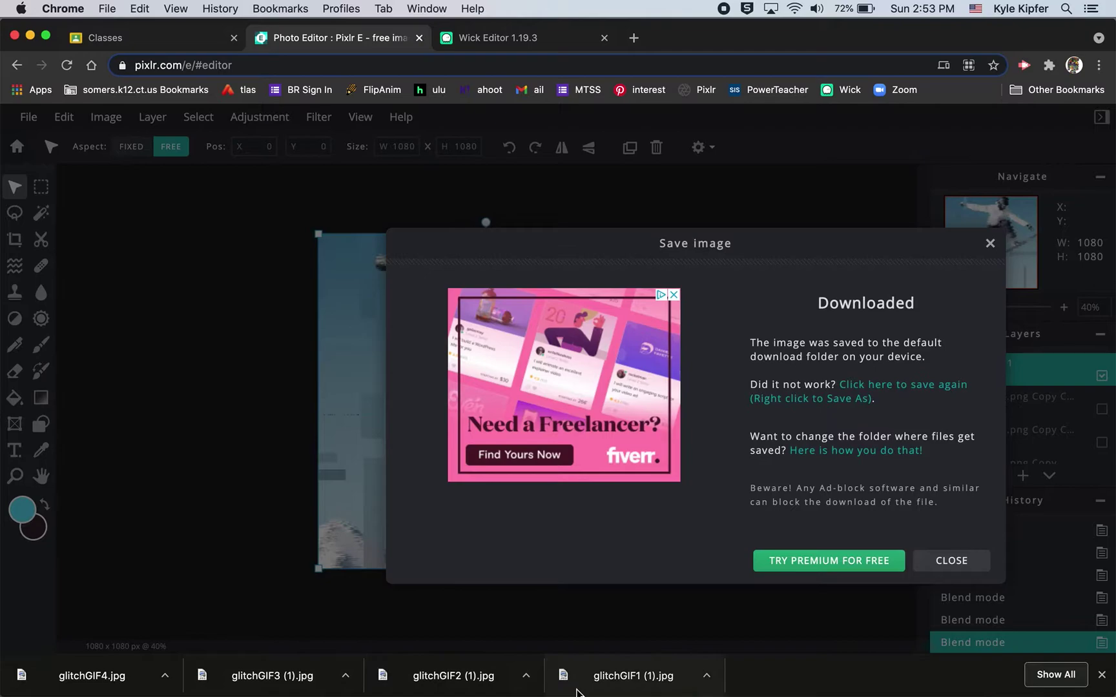
{"action": "left_click", "coordinate": [957, 561]}
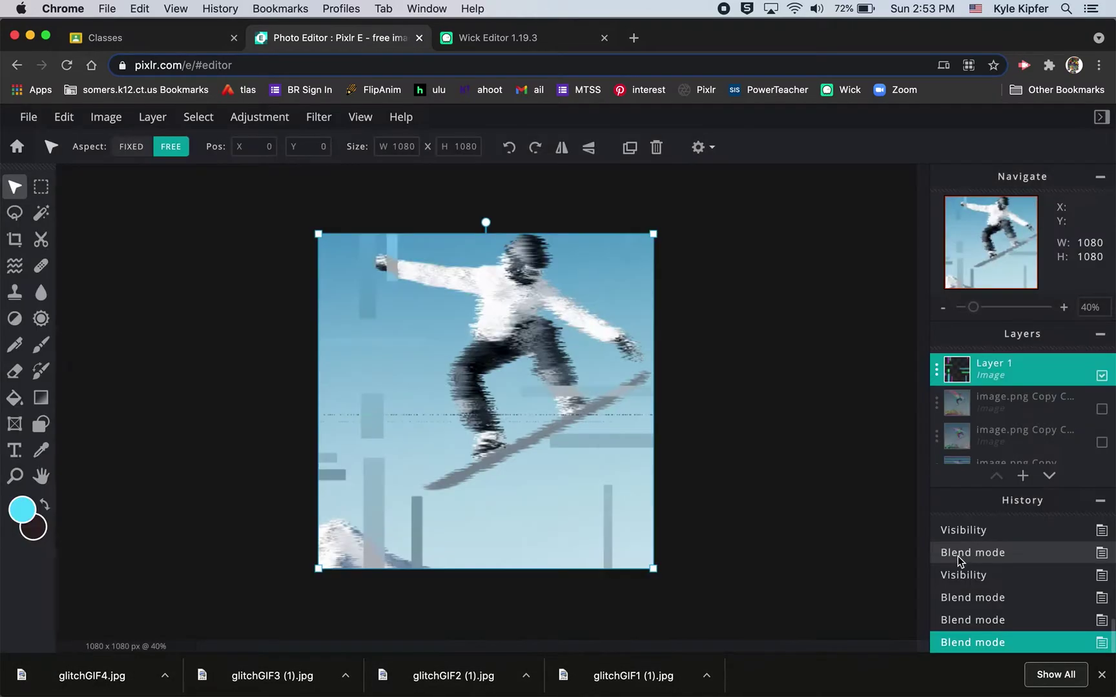
{"action": "left_click", "coordinate": [527, 42]}
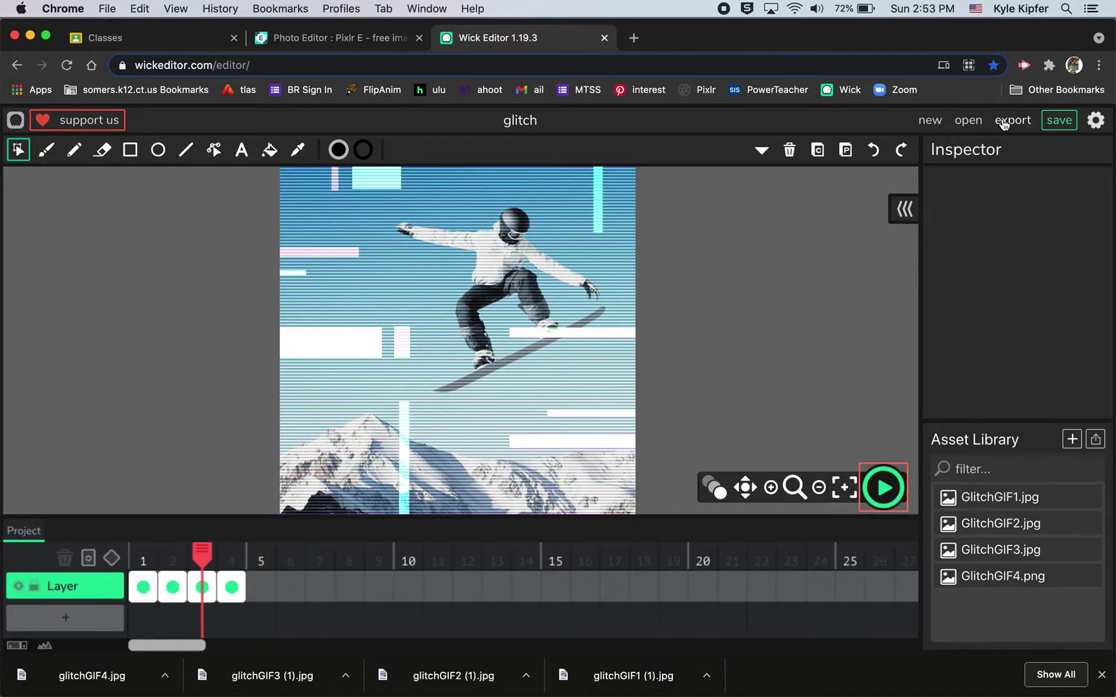
- Replace the glitch project with a new blank project and zoom out on the stage
{"action": "left_click", "coordinate": [931, 123]}
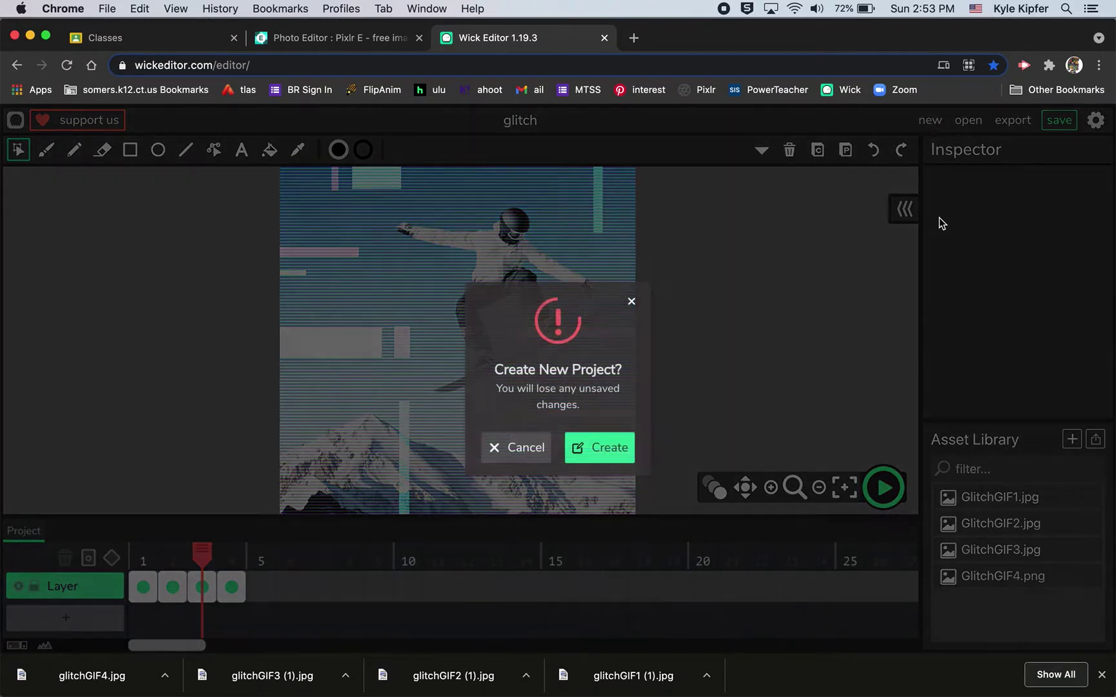
{"action": "left_click", "coordinate": [605, 458]}
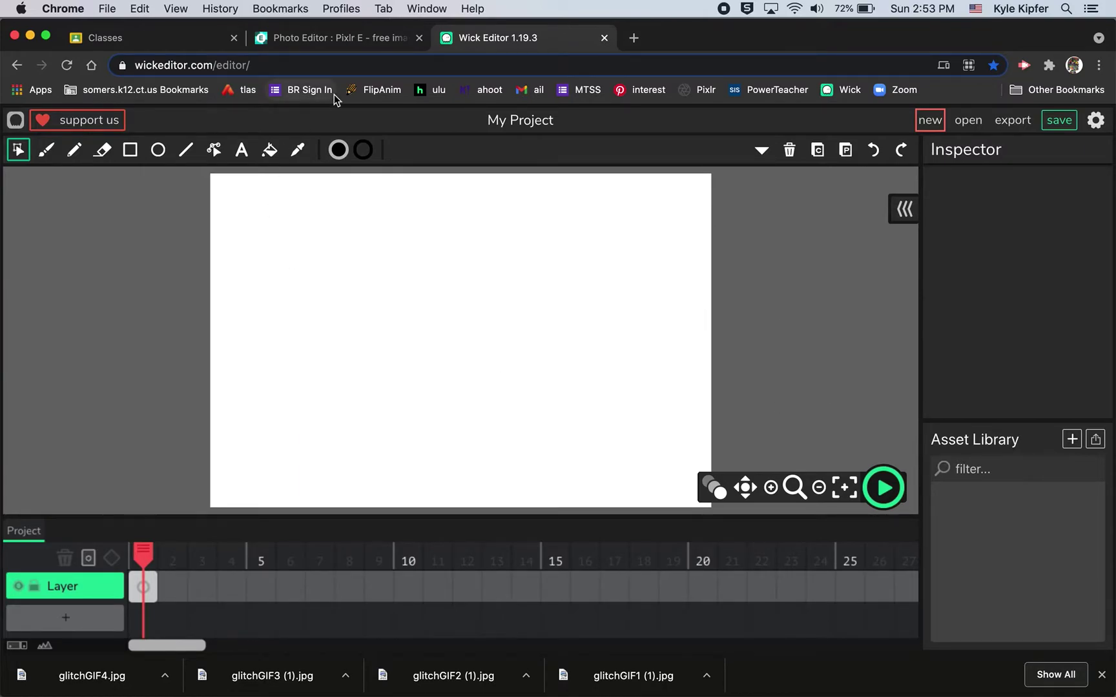
{"action": "left_click", "coordinate": [819, 487]}
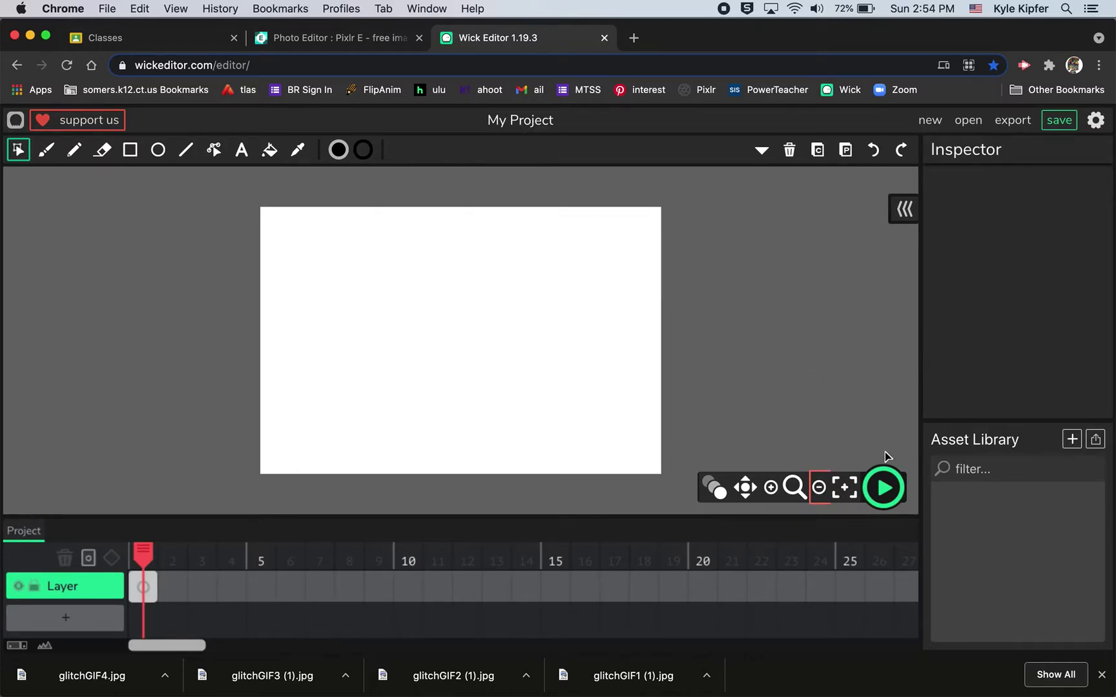
- Rename the project to glitch2 and apply a 720 × 720 canvas in project settings
{"action": "left_click", "coordinate": [1094, 121]}
{"action": "left_click_drag", "start_coordinate": [447, 333], "coordinate": [300, 339]}
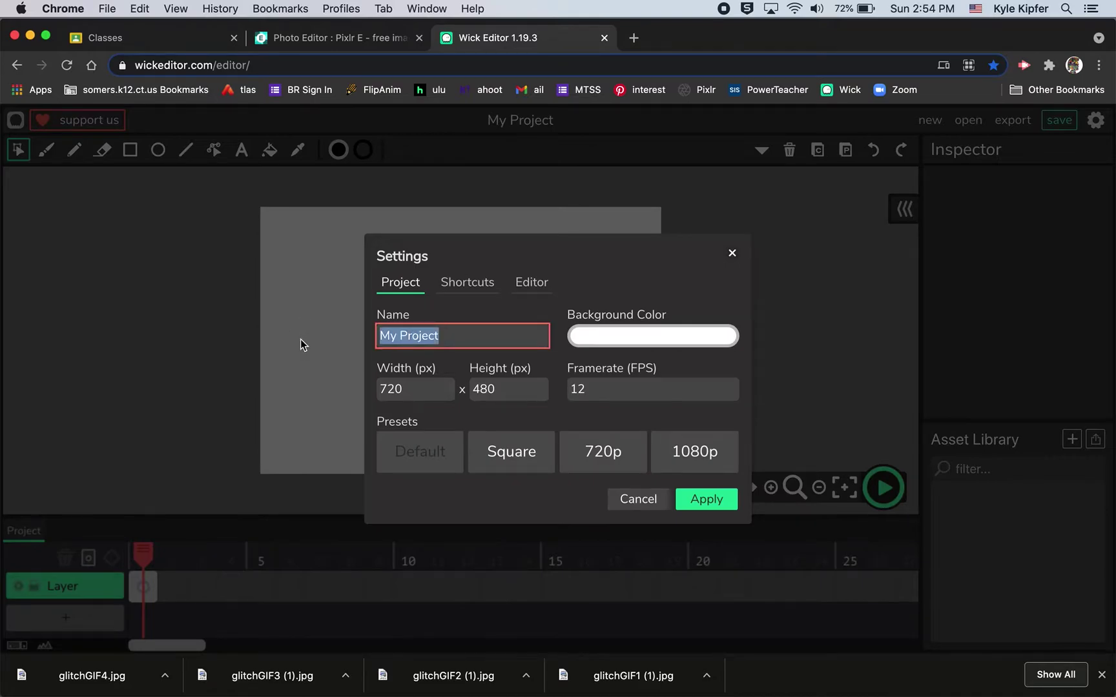
{"action": "type", "text": "glitch2"}
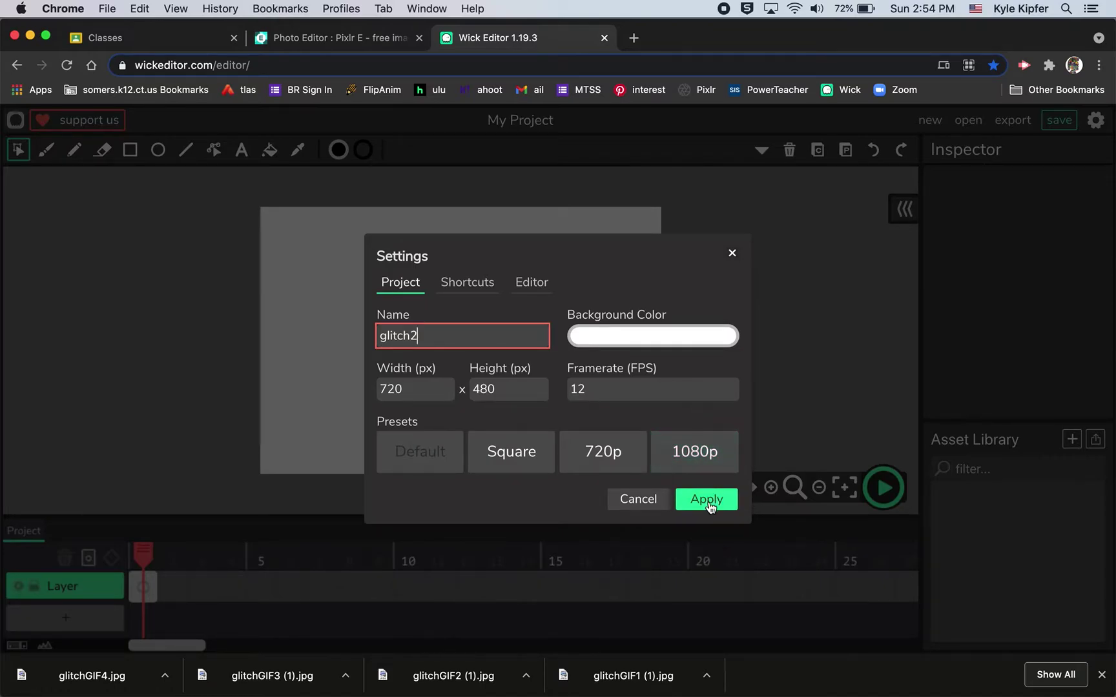
{"action": "left_click", "coordinate": [521, 463]}
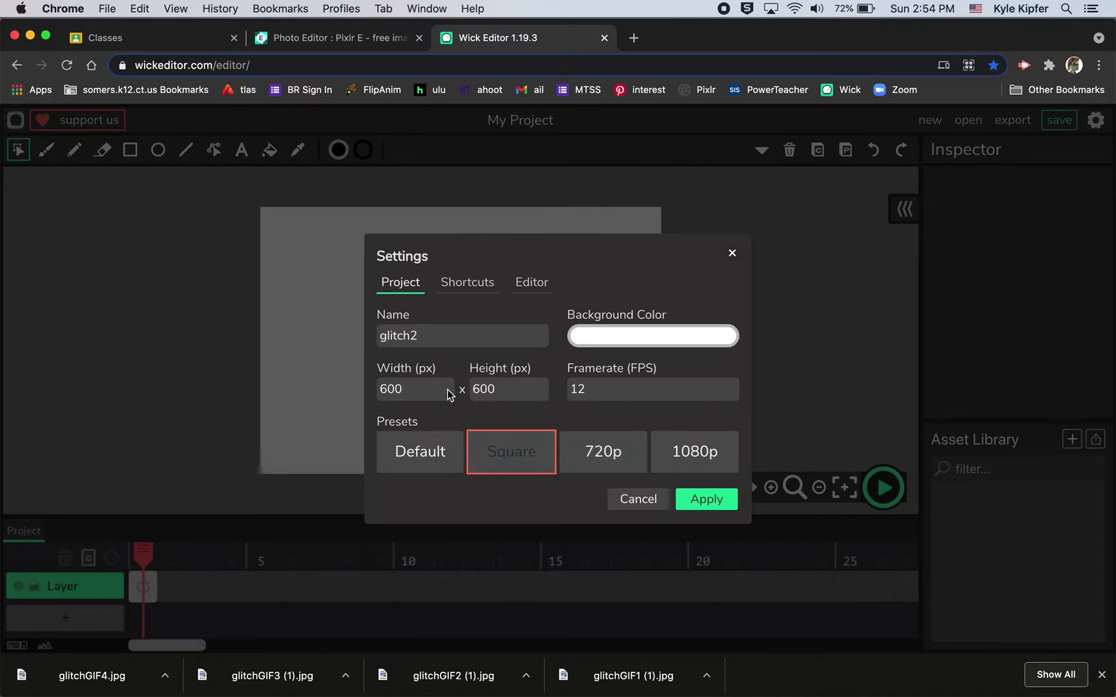
{"action": "left_click", "coordinate": [600, 461]}
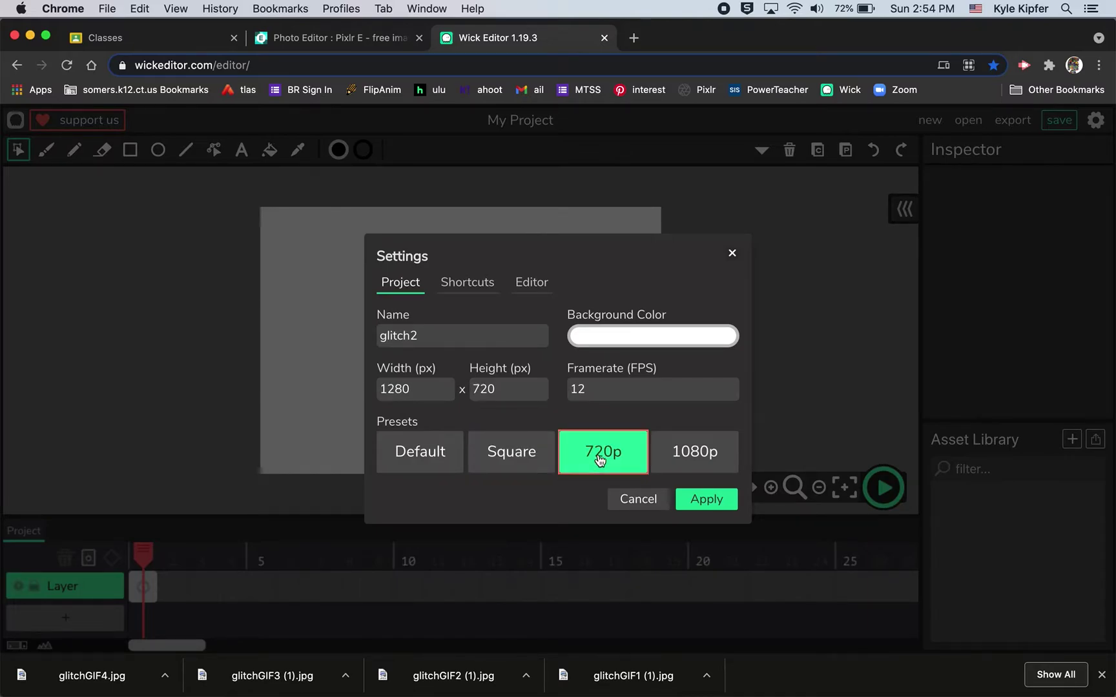
{"action": "left_click_drag", "start_coordinate": [426, 388], "coordinate": [330, 392]}
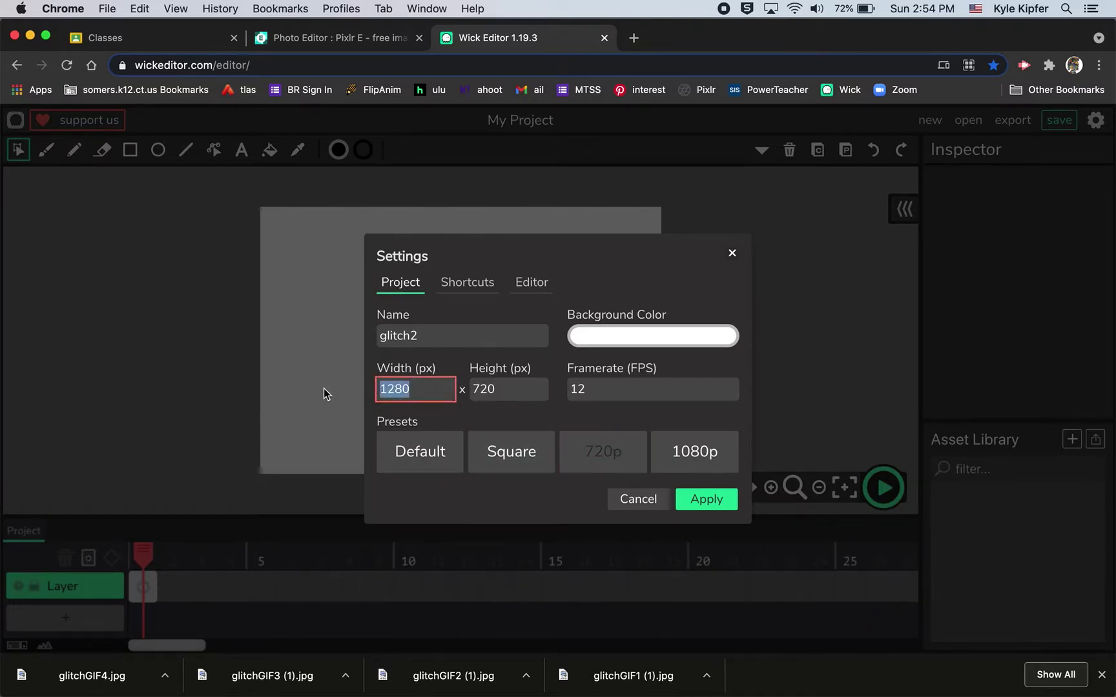
{"action": "type", "text": "72"}
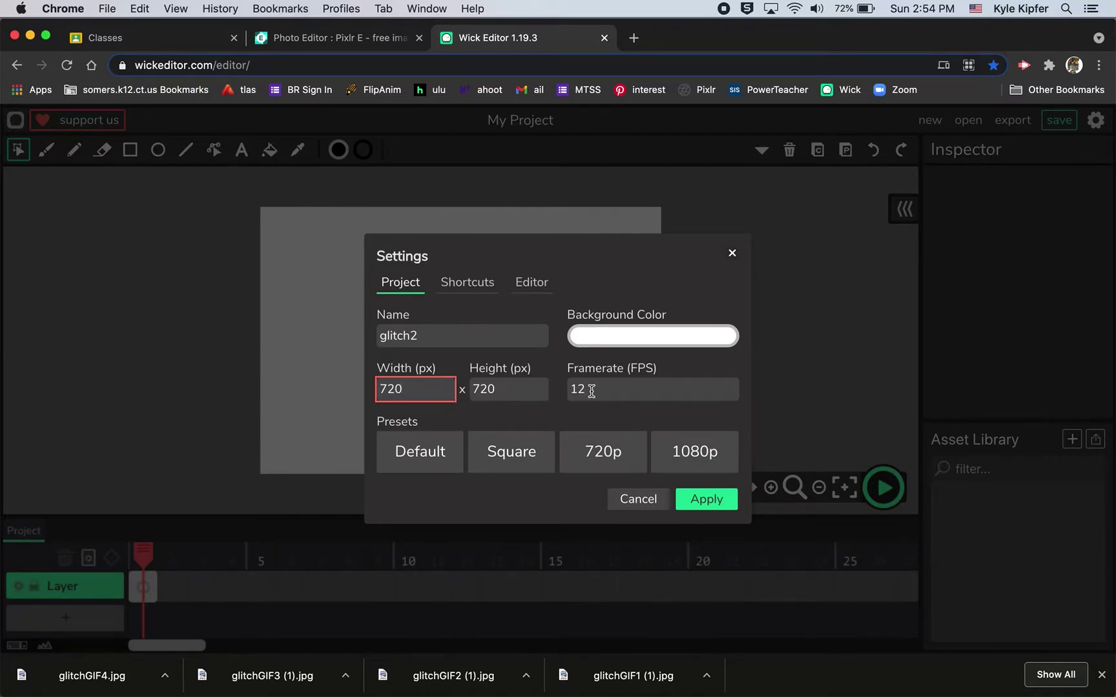
{"action": "left_click", "coordinate": [722, 502]}
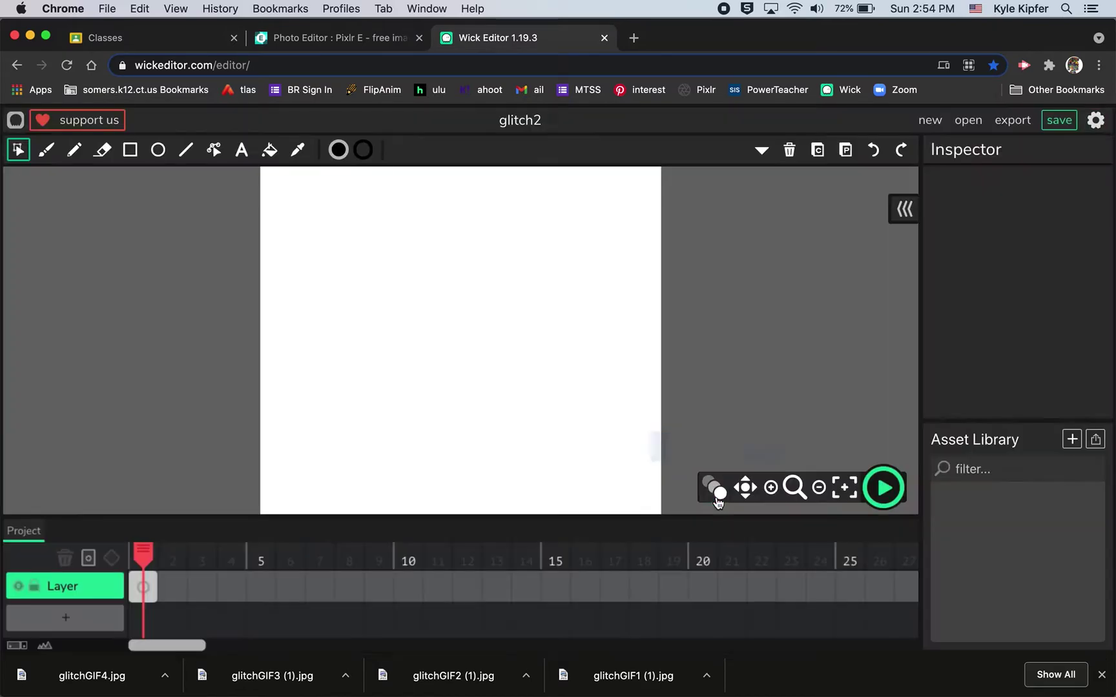
{"action": "left_click", "coordinate": [819, 493]}
- Drop glitchGIF1 (1).jpg onto frame 1 and set its opacity to 0.59
{"action": "left_click", "coordinate": [819, 493]}
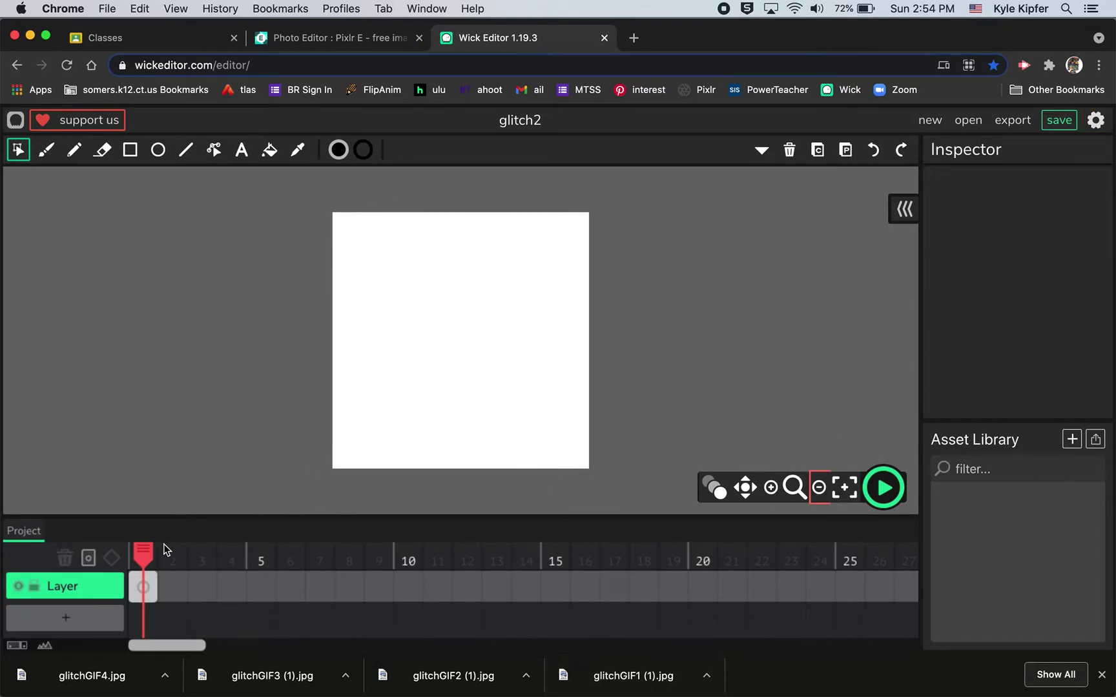
{"action": "mouse_move", "coordinate": [143, 586]}
{"action": "left_mouse_down"}
{"action": "mouse_move", "coordinate": [309, 593]}
{"action": "mouse_move", "coordinate": [144, 586]}
{"action": "left_mouse_up"}
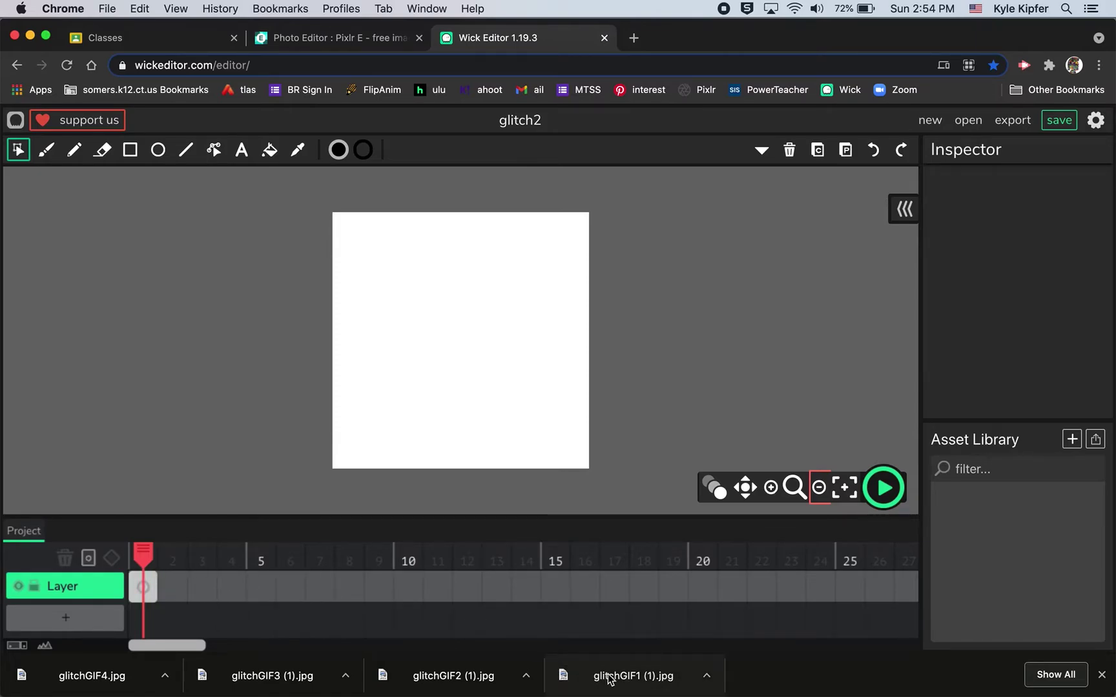
{"action": "left_click_drag", "start_coordinate": [609, 678], "coordinate": [466, 356]}
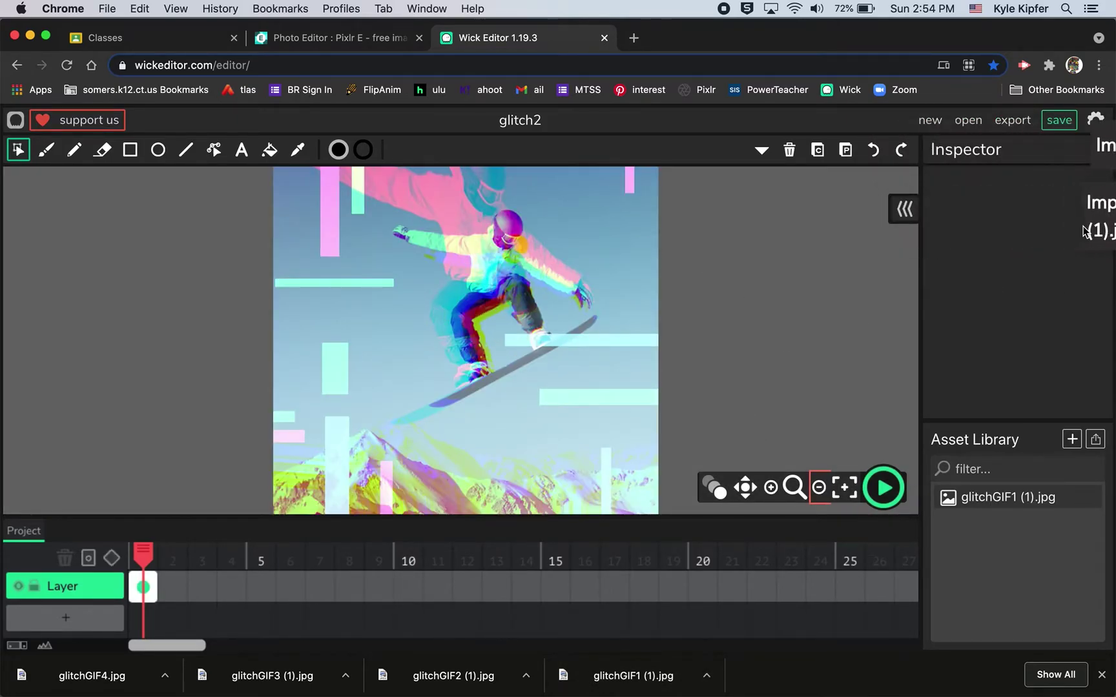
{"action": "left_click", "coordinate": [476, 304]}
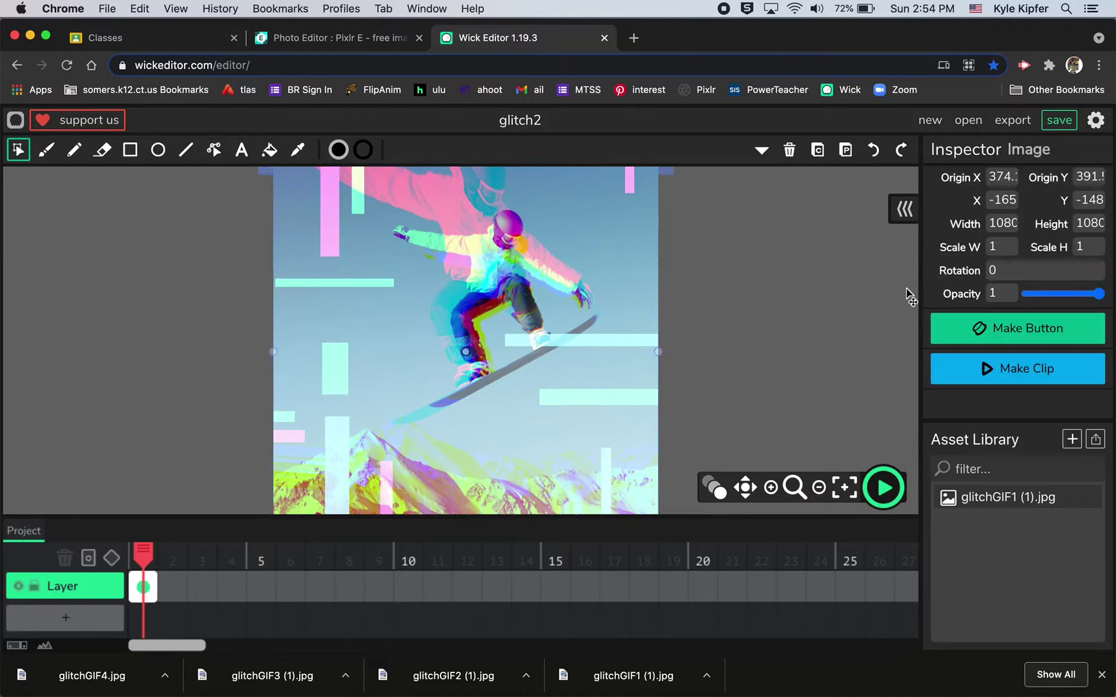
{"action": "left_click_drag", "start_coordinate": [1099, 296], "coordinate": [1070, 294]}
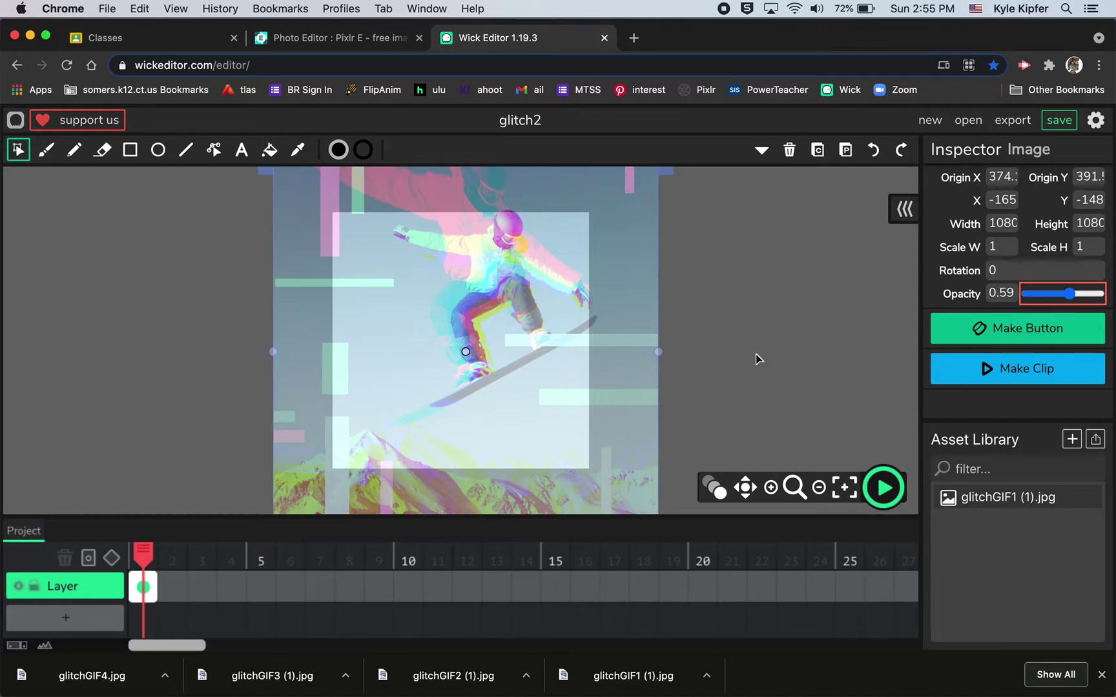
{"action": "left_click", "coordinate": [819, 488]}
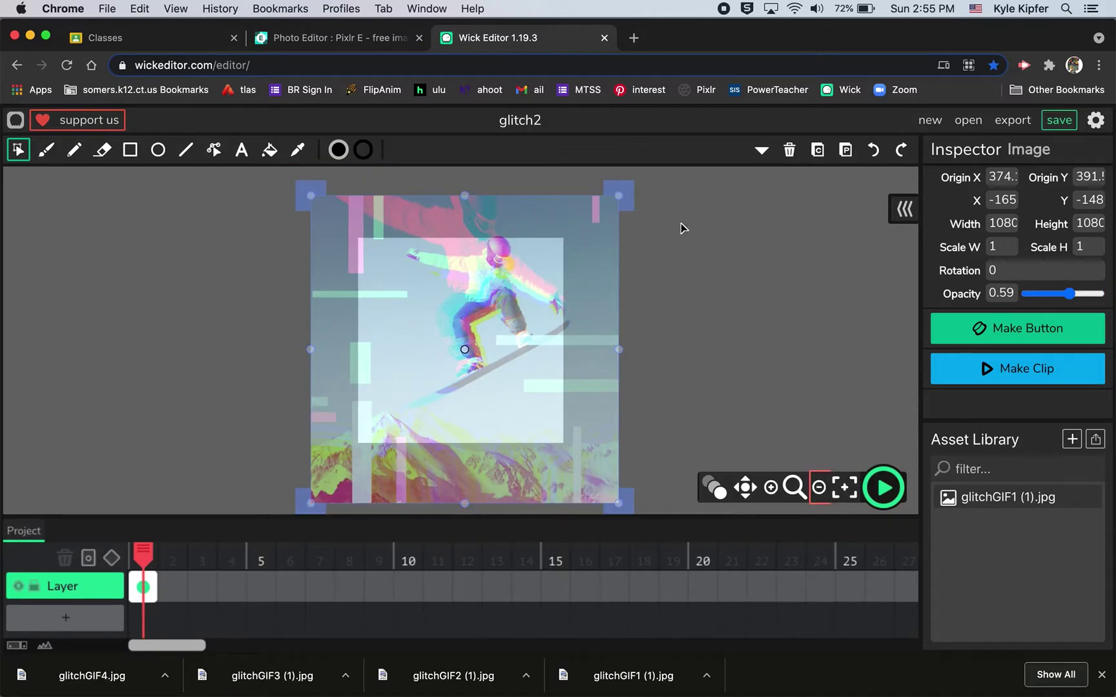
- Scale and nudge the first snowboarder image until it fits the white stage
{"action": "left_click", "coordinate": [618, 199]}
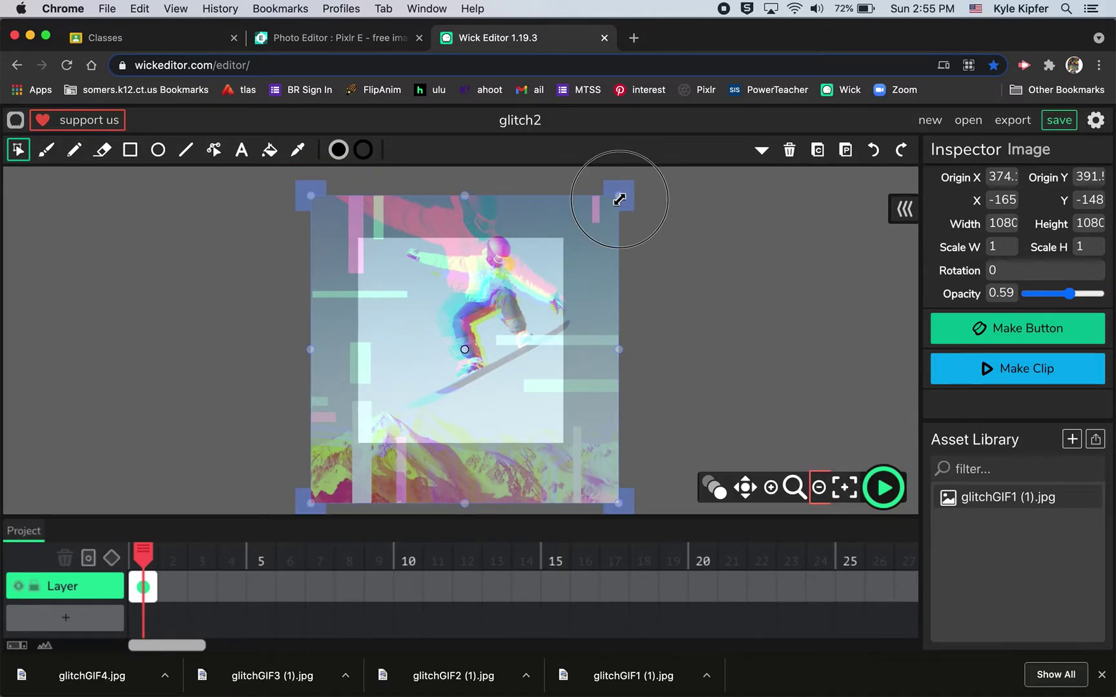
{"action": "left_click_drag", "start_coordinate": [618, 200], "coordinate": [576, 215]}
{"action": "left_click", "coordinate": [528, 310]}
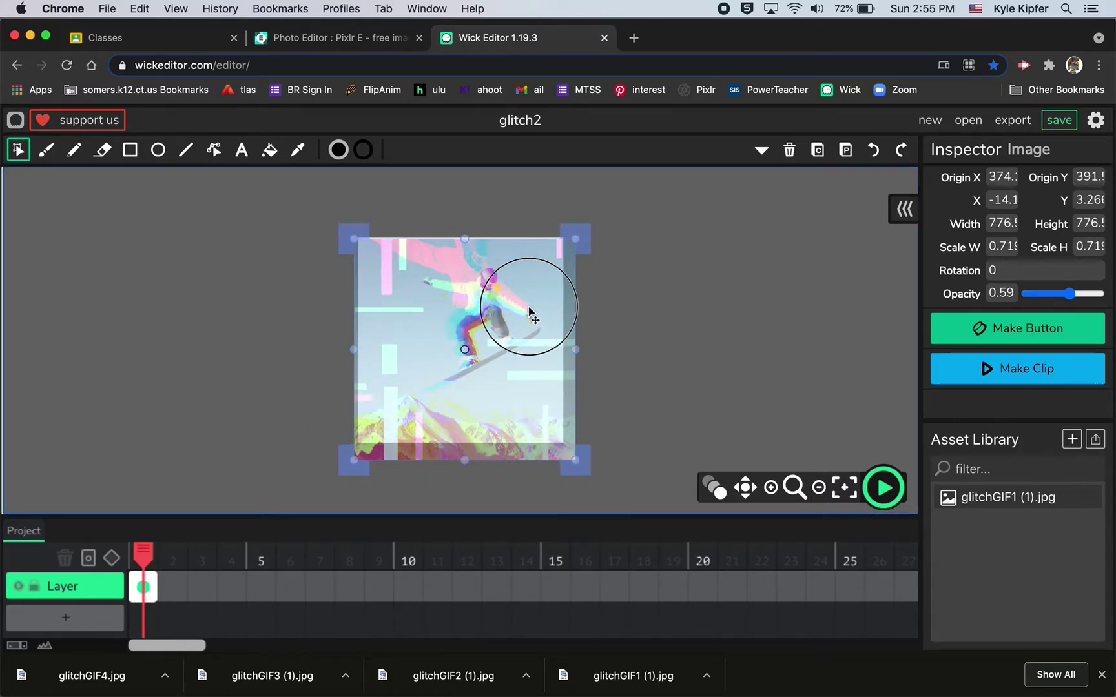
{"action": "left_click_drag", "start_coordinate": [528, 310], "coordinate": [524, 295]}
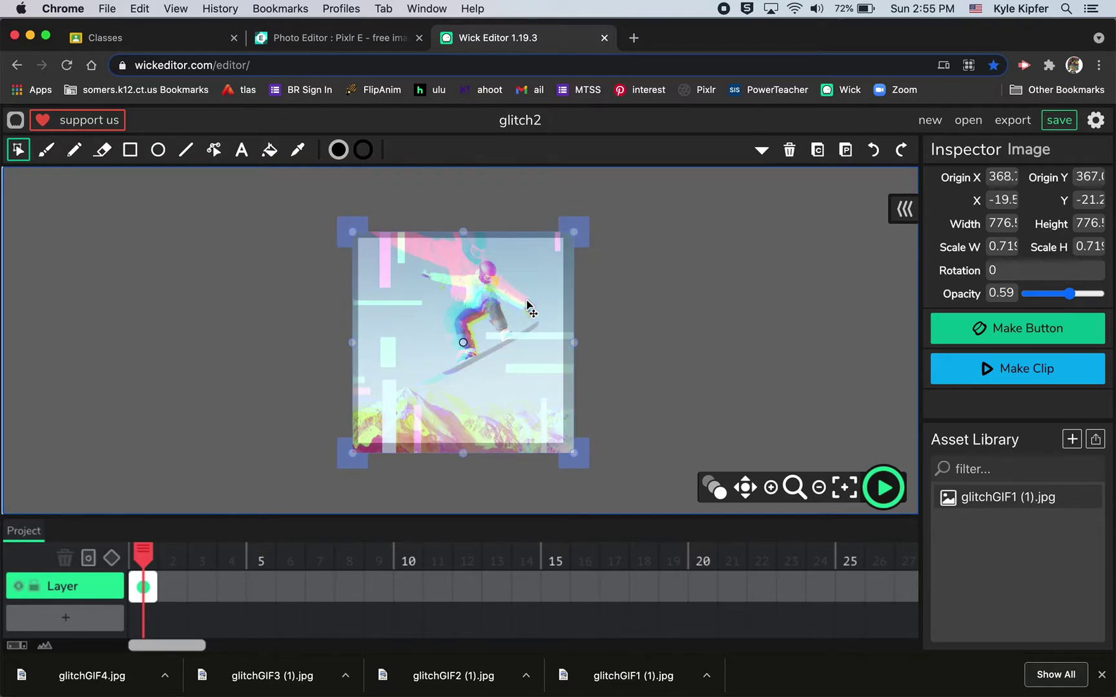
{"action": "left_click_drag", "start_coordinate": [569, 230], "coordinate": [568, 230]}
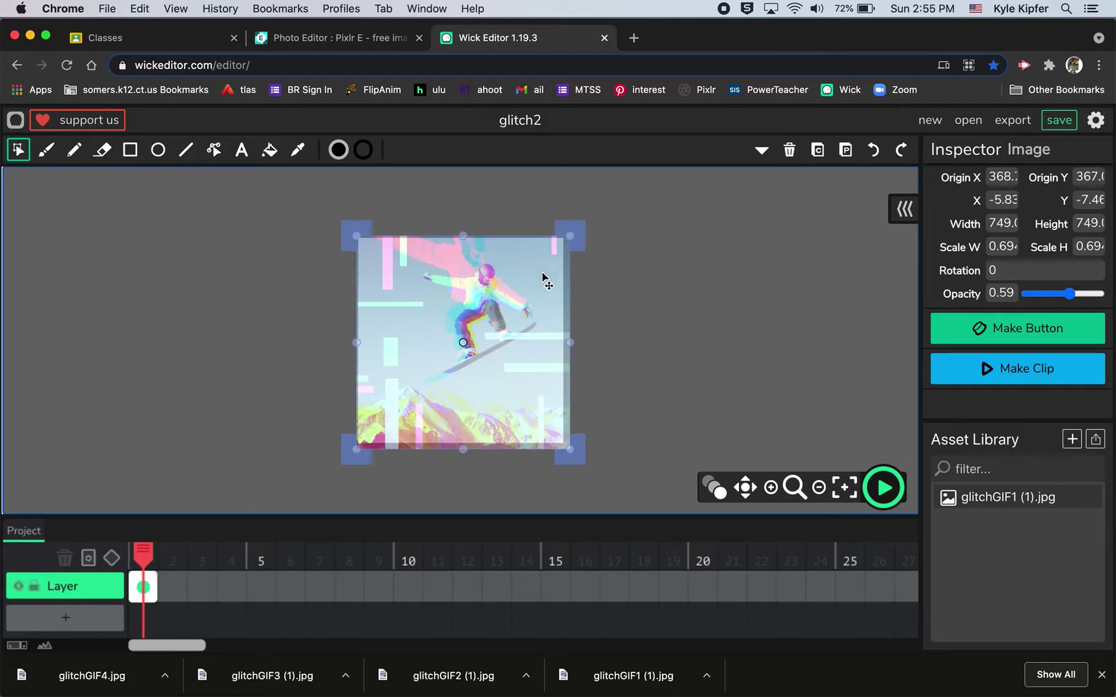
{"action": "key", "text": "Left"}
{"action": "key", "text": "Left"}
{"action": "key", "text": "Left"}
{"action": "key", "text": "Left"}
{"action": "key", "text": "Left"}
{"action": "key", "text": "Left"}
{"action": "key", "text": "Left"}
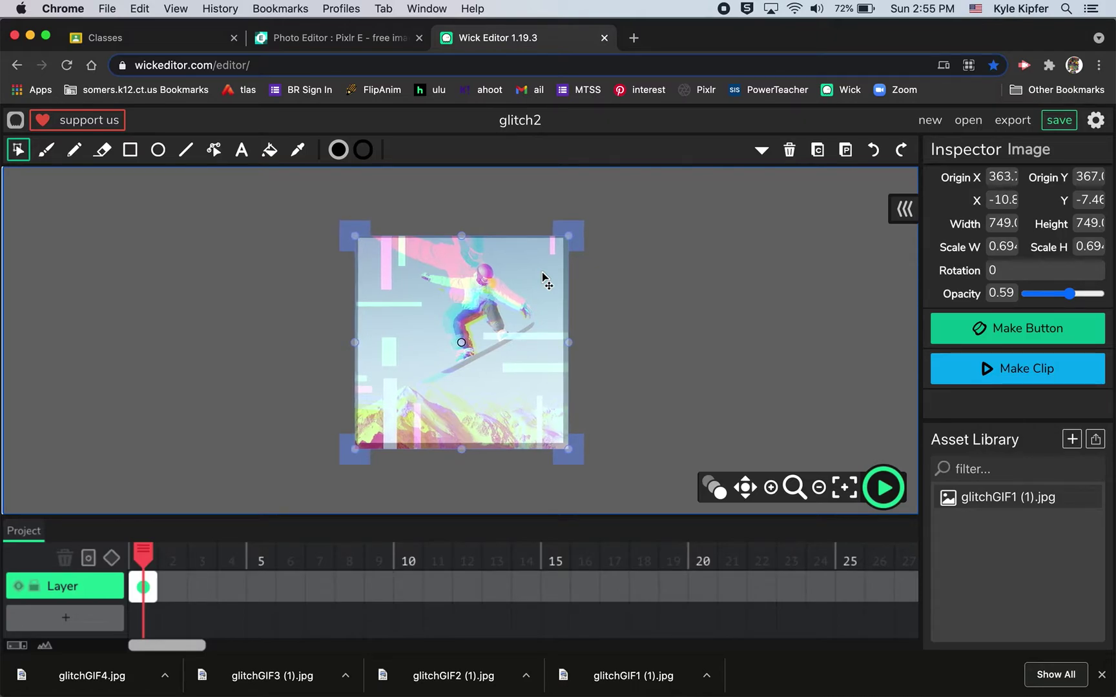
{"action": "key", "text": "Up"}
{"action": "key", "text": "Up"}
{"action": "key", "text": "Up"}
{"action": "key", "text": "Up"}
{"action": "key", "text": "Up"}
{"action": "key", "text": "Up"}
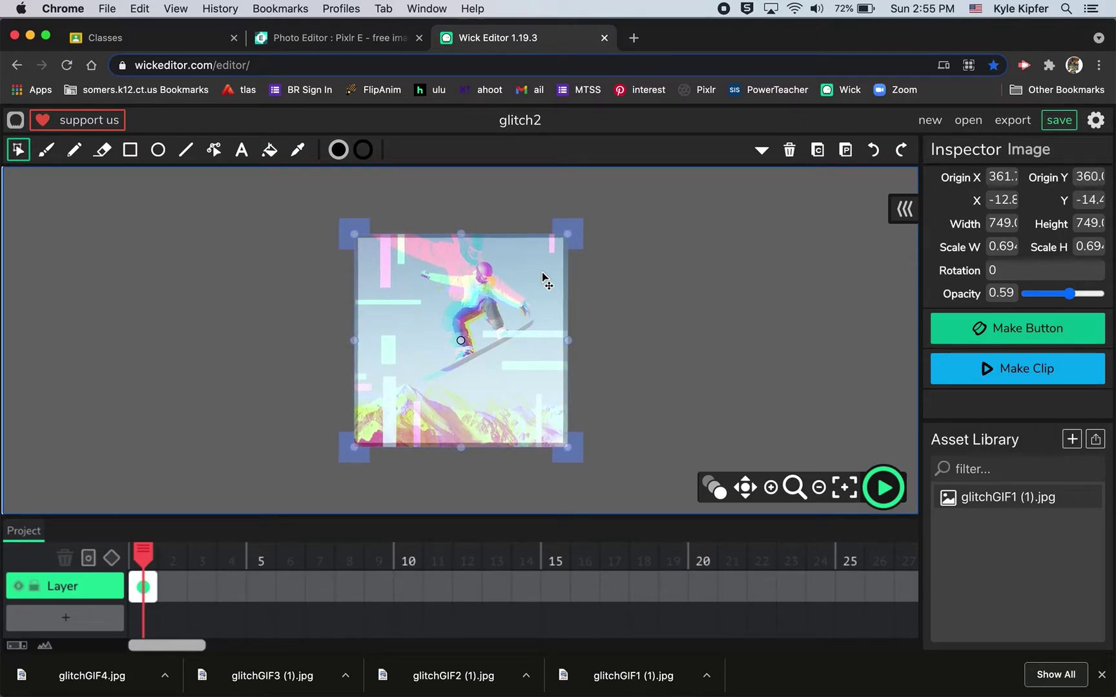
{"action": "left_click_drag", "start_coordinate": [570, 237], "coordinate": [565, 236]}
- Restore the image to full opacity, then drop glitchGIF2 (1).jpg onto frame 2
{"action": "left_click", "coordinate": [634, 309]}
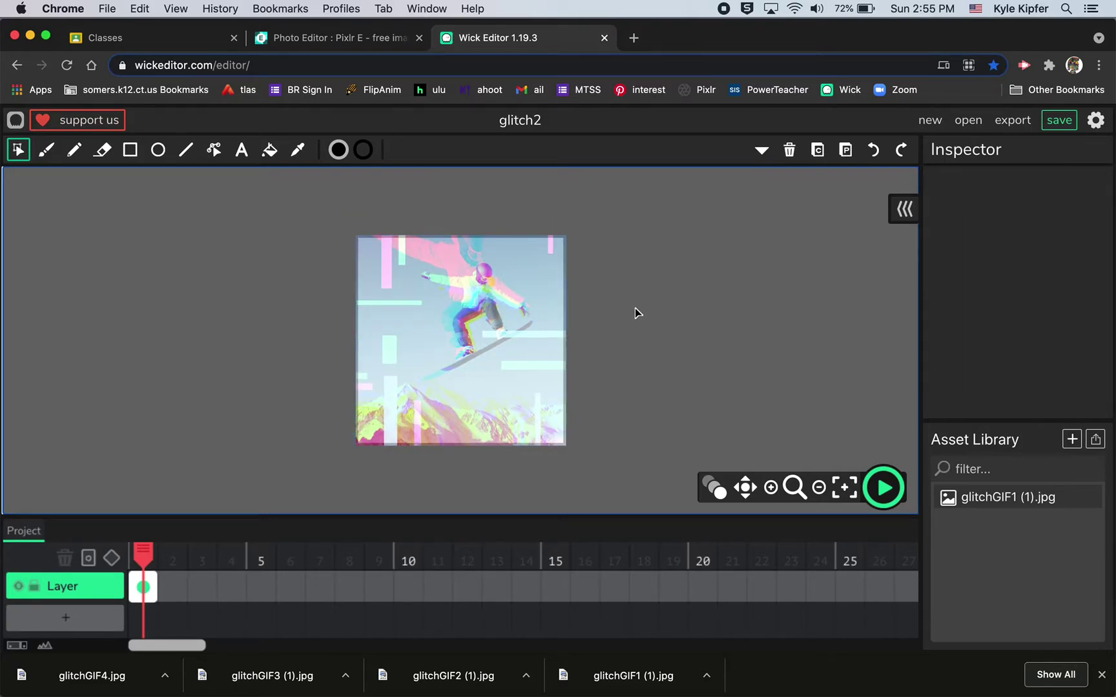
{"action": "left_click", "coordinate": [476, 326]}
{"action": "left_click_drag", "start_coordinate": [1077, 297], "coordinate": [1104, 295]}
{"action": "left_click", "coordinate": [625, 340]}
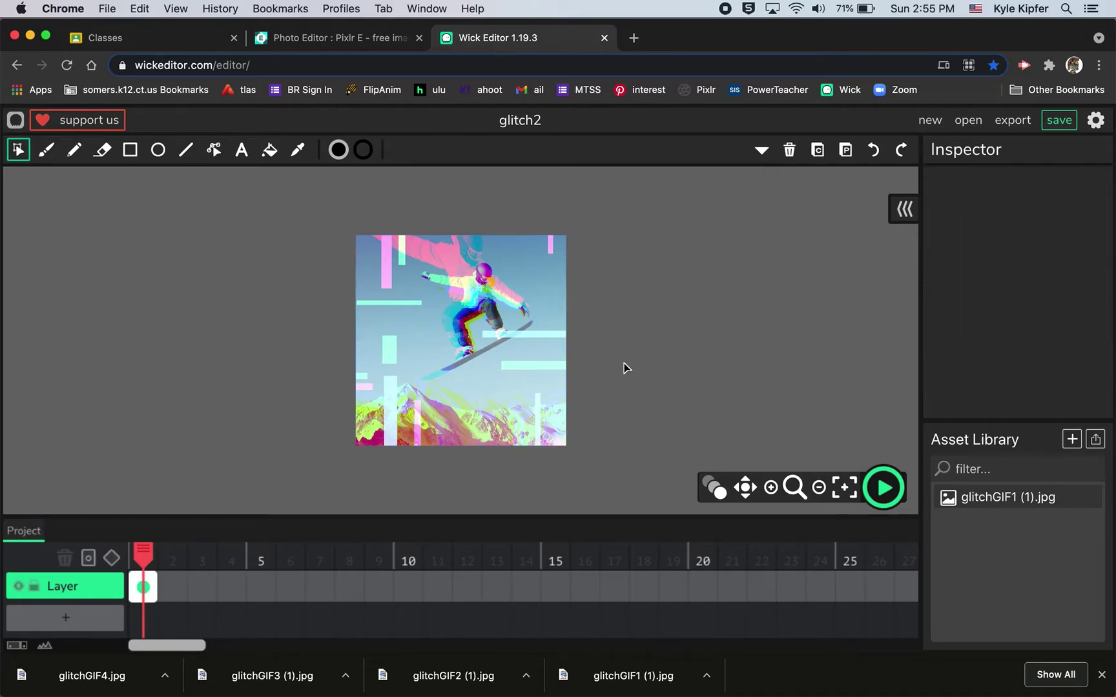
{"action": "left_click", "coordinate": [171, 588]}
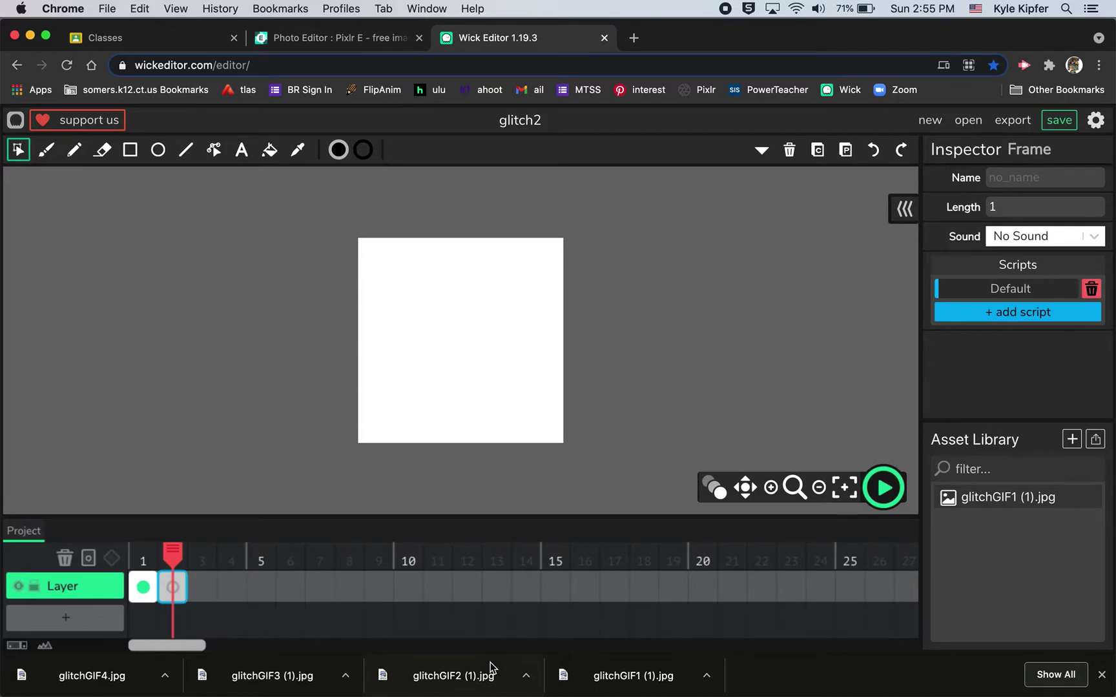
{"action": "left_click_drag", "start_coordinate": [461, 675], "coordinate": [455, 352]}
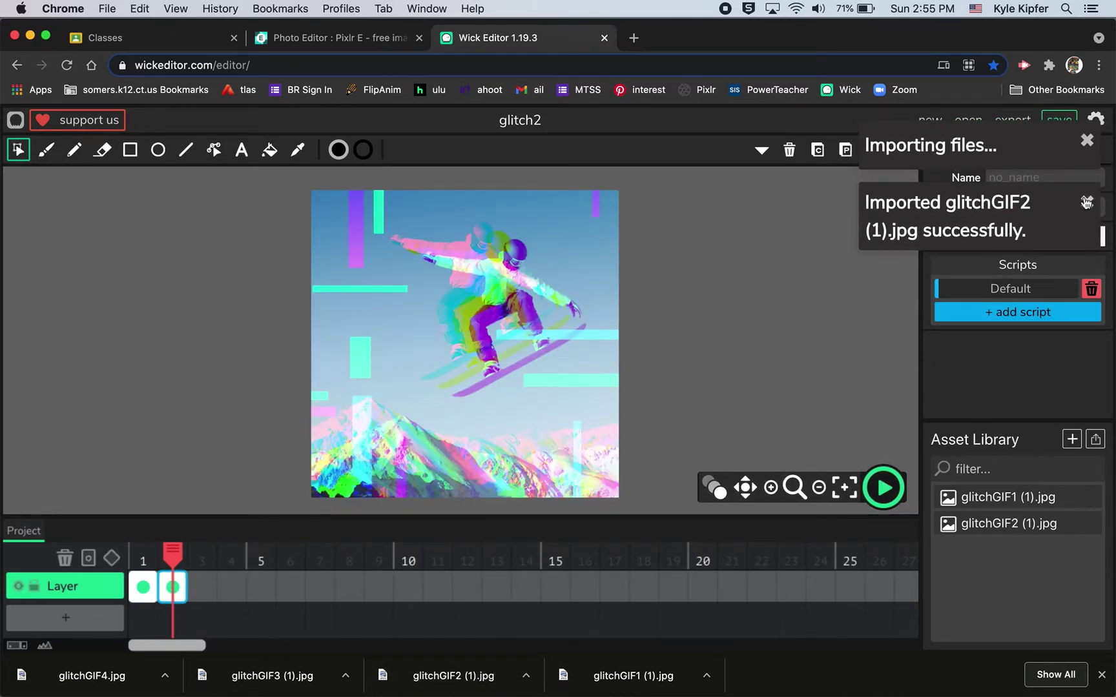
- Dismiss the import notifications, then open and cancel the Upload Assets file dialog
{"action": "left_click", "coordinate": [1087, 202]}
{"action": "left_click", "coordinate": [1088, 140]}
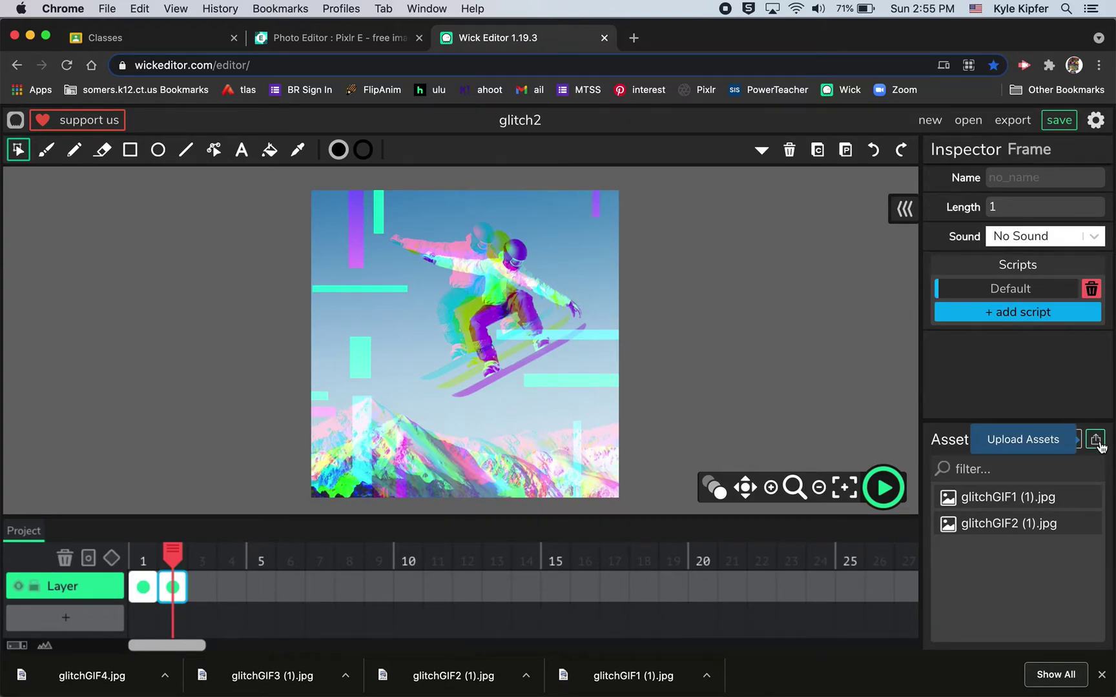
{"action": "left_click", "coordinate": [1096, 440]}
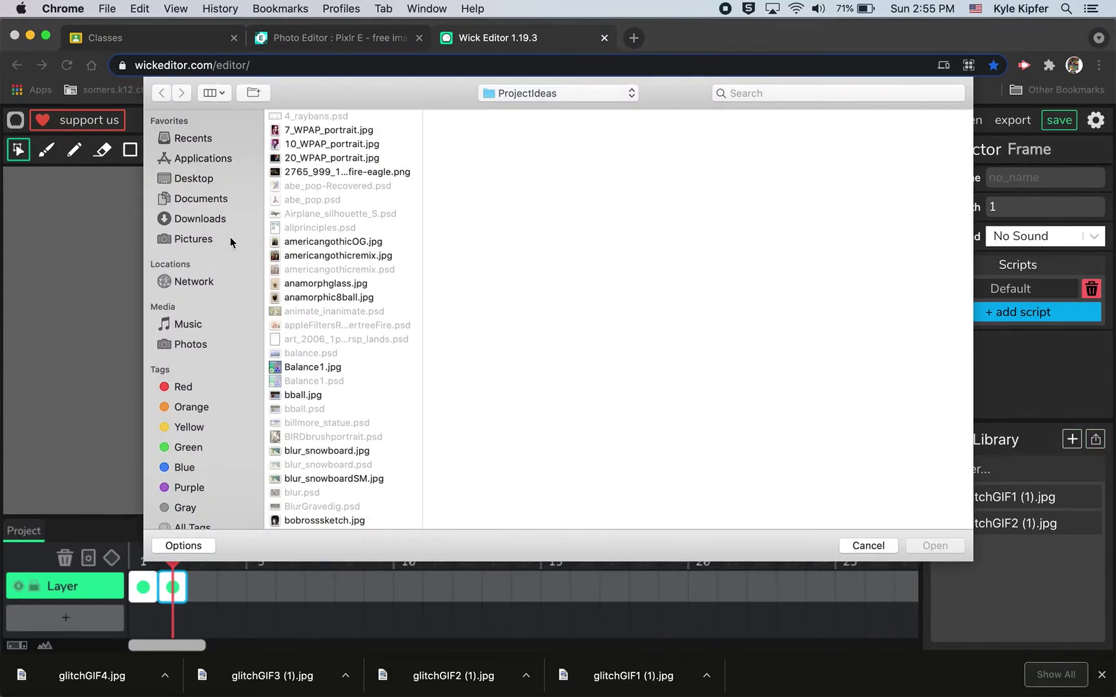
{"action": "left_click", "coordinate": [200, 221]}
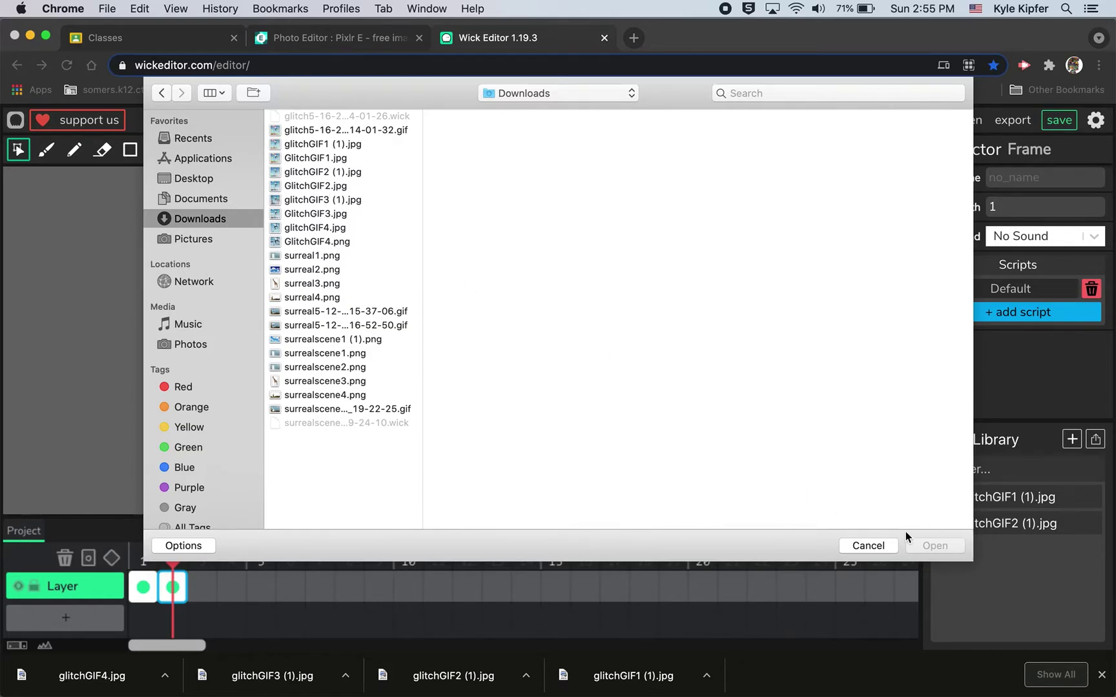
{"action": "left_click", "coordinate": [868, 545]}
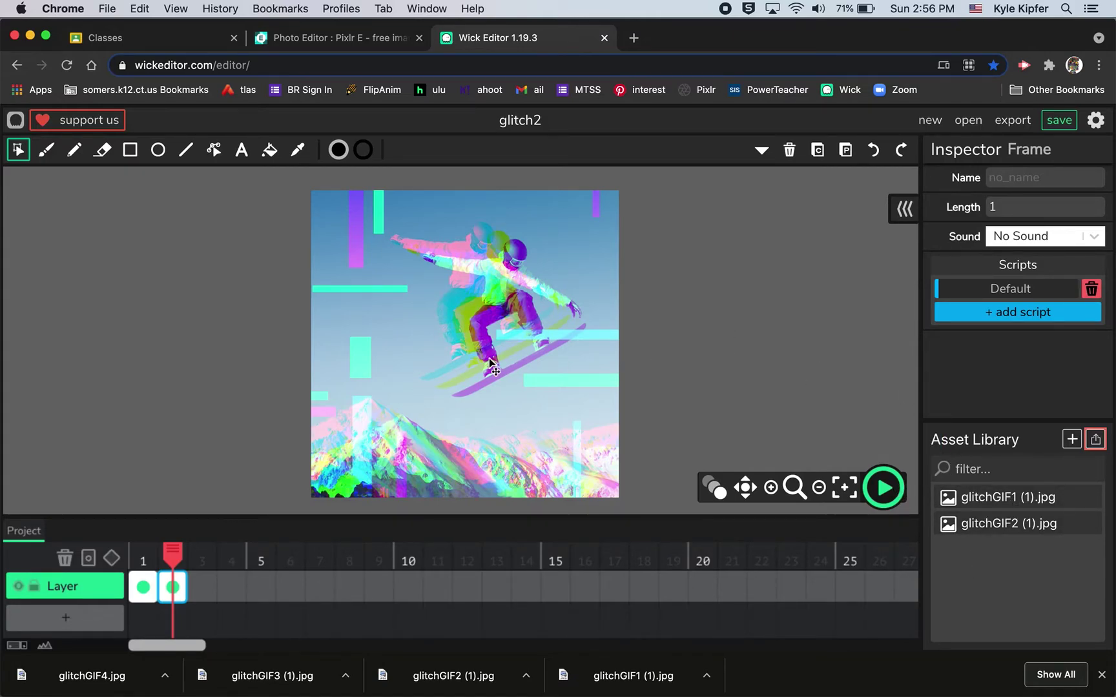
- Fade the frame 2 image, resize it from both corners to fit the stage, and restore full opacity
{"action": "left_click", "coordinate": [401, 298]}
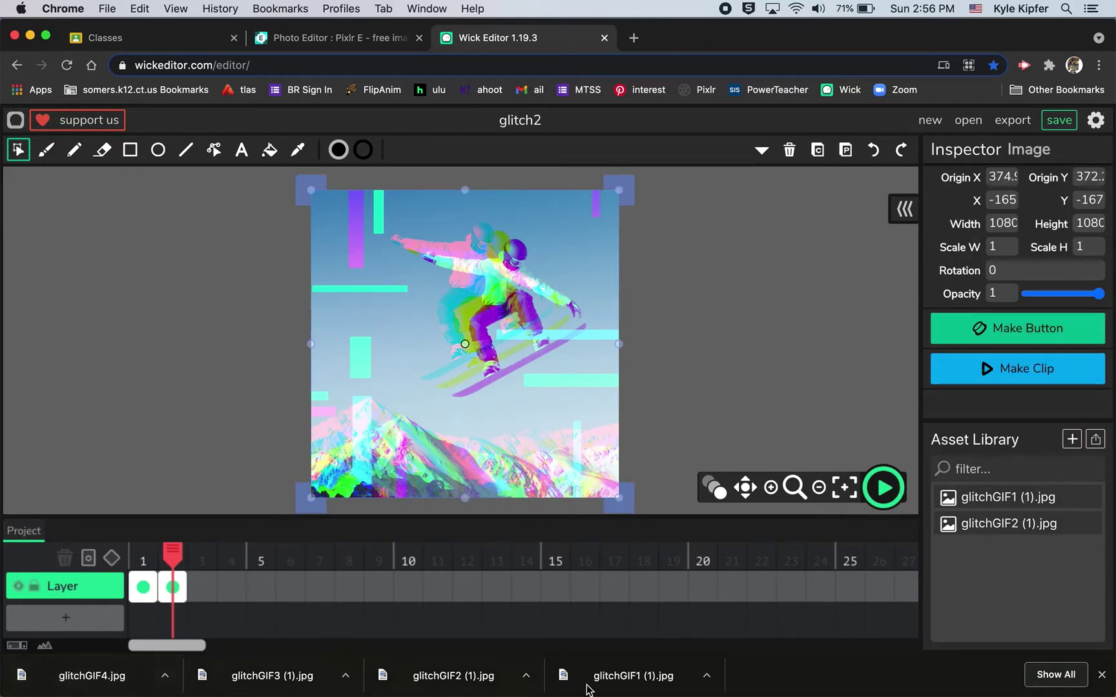
{"action": "left_click", "coordinate": [1099, 294]}
{"action": "left_click_drag", "start_coordinate": [1099, 294], "coordinate": [1072, 295]}
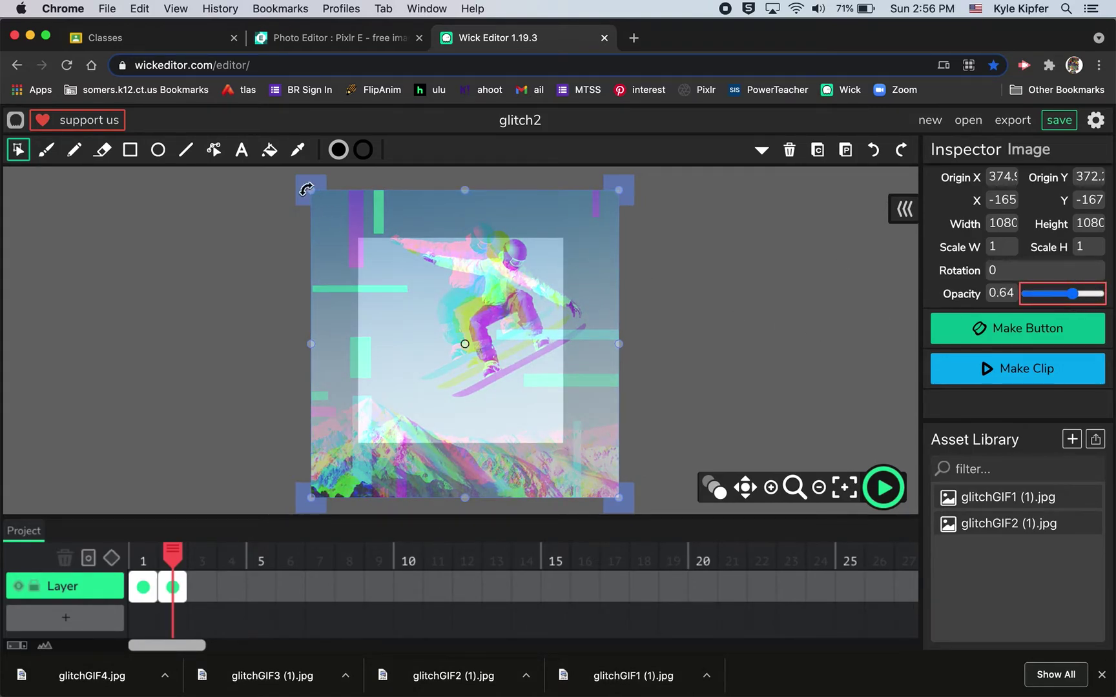
{"action": "left_click_drag", "start_coordinate": [312, 188], "coordinate": [357, 232]}
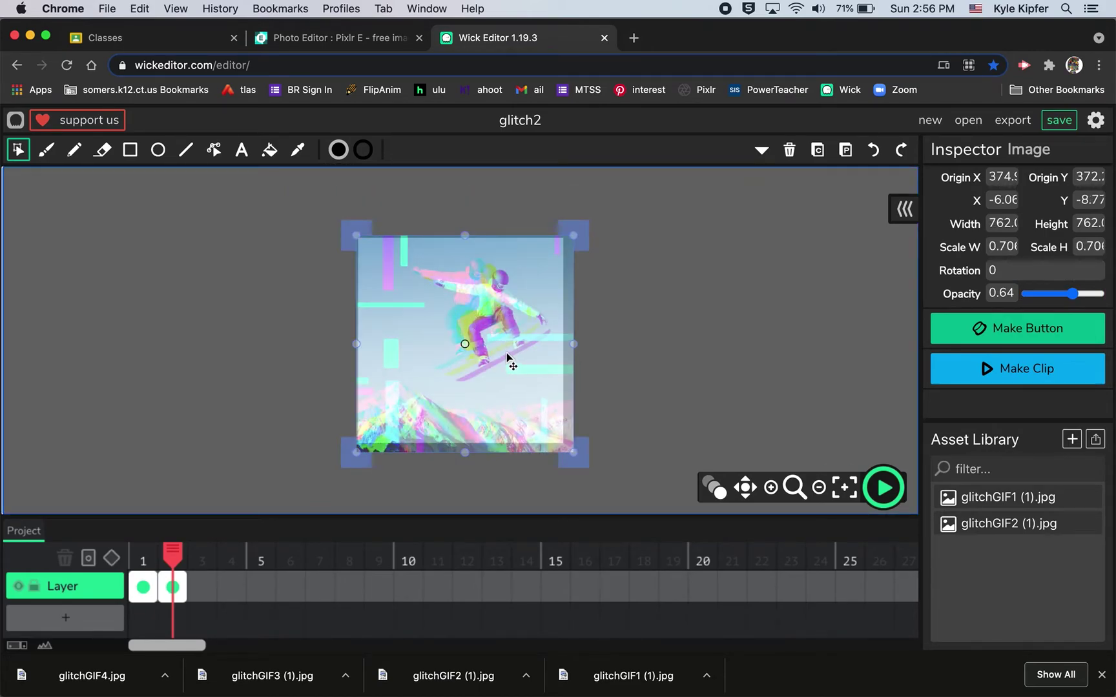
{"action": "left_click_drag", "start_coordinate": [576, 453], "coordinate": [541, 417]}
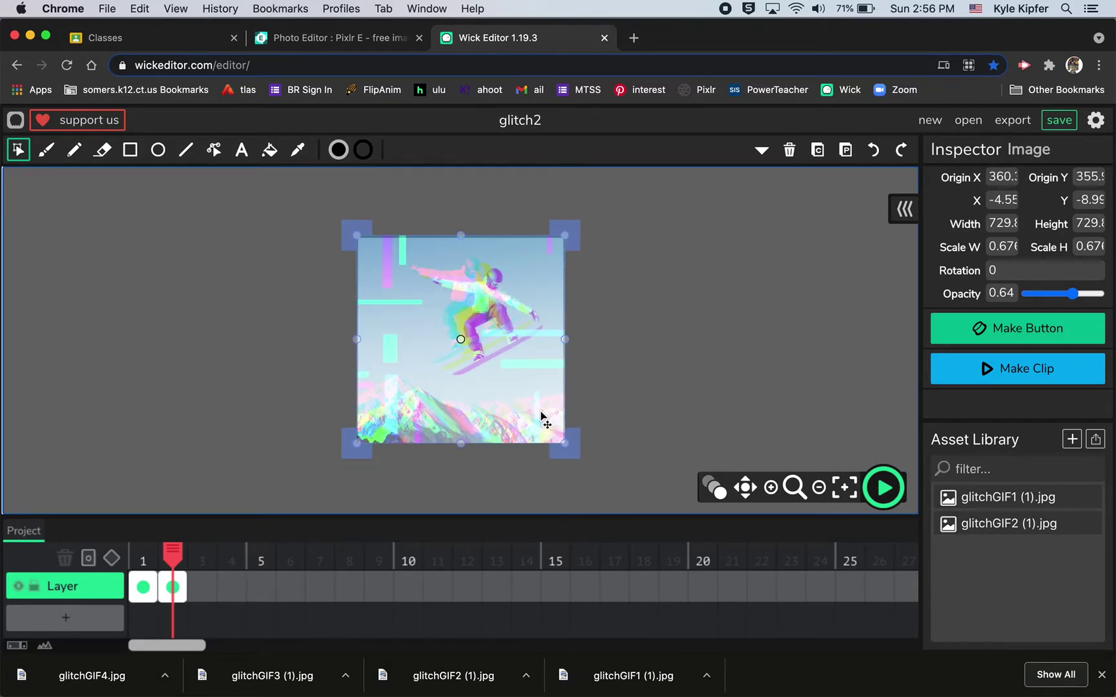
{"action": "left_click_drag", "start_coordinate": [1072, 293], "coordinate": [1104, 294]}
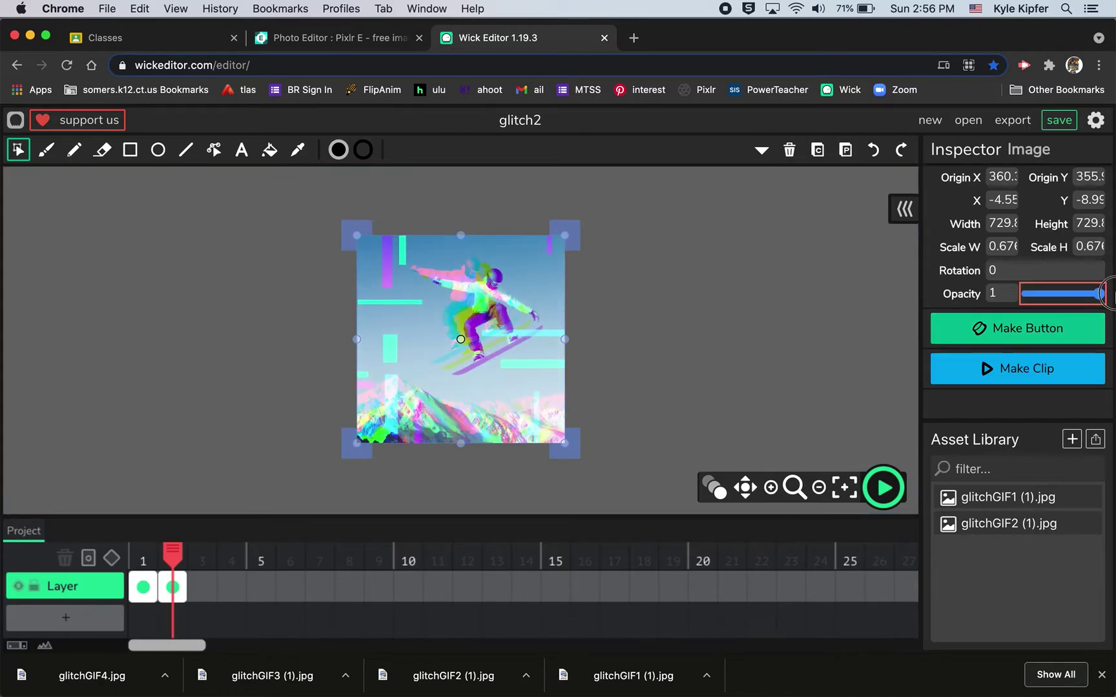
- Add frame 3 with glitchGIF3 (1).jpg, shrinking and fading the image for alignment
{"action": "left_click", "coordinate": [202, 587]}
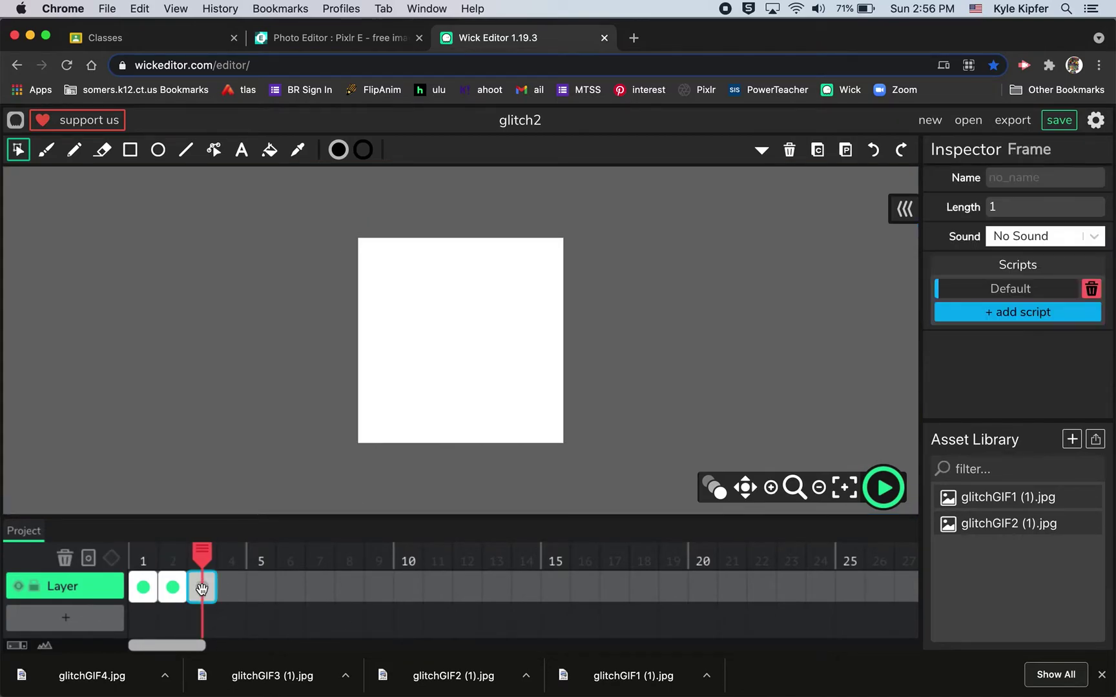
{"action": "left_click_drag", "start_coordinate": [296, 657], "coordinate": [459, 359]}
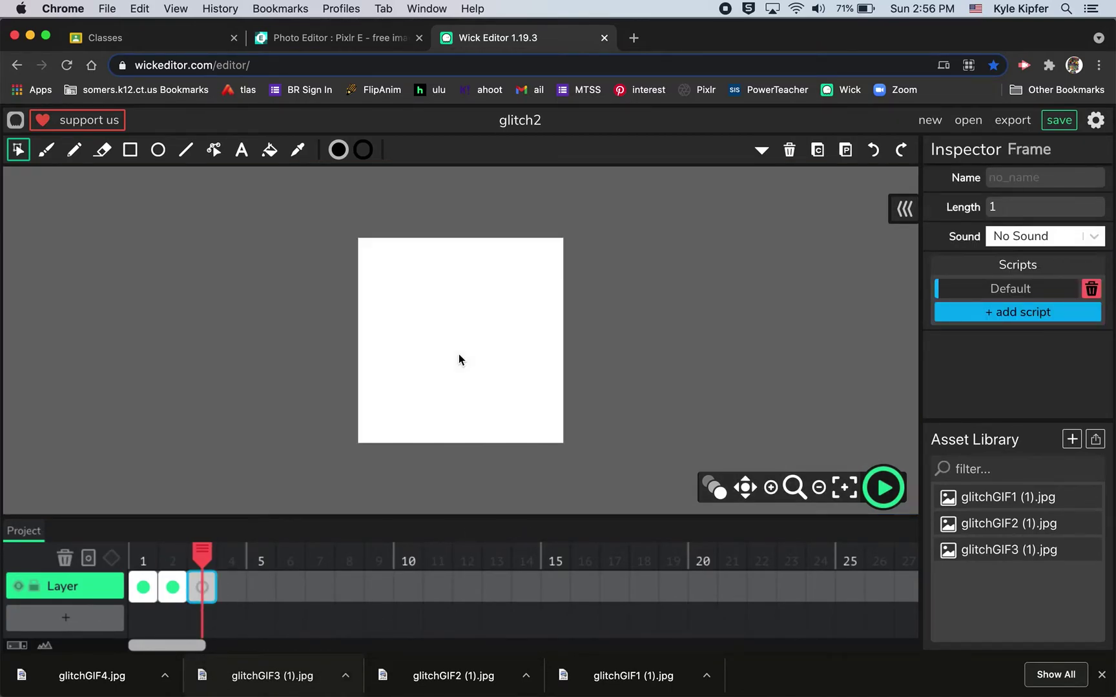
{"action": "left_click", "coordinate": [407, 345]}
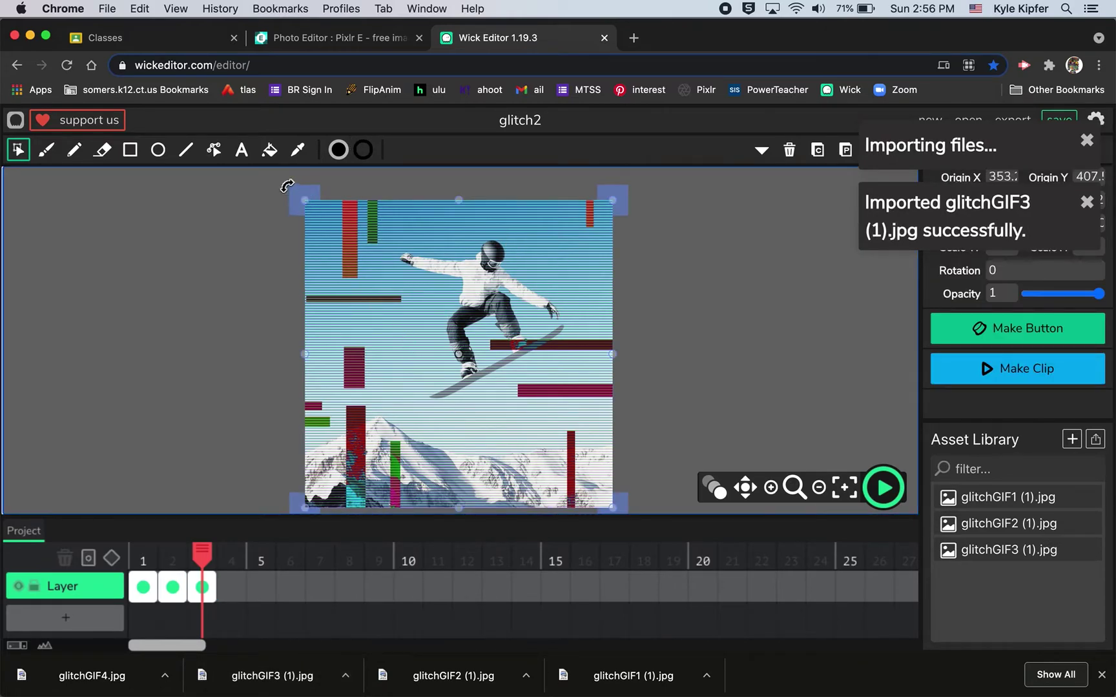
{"action": "left_click_drag", "start_coordinate": [303, 200], "coordinate": [339, 221]}
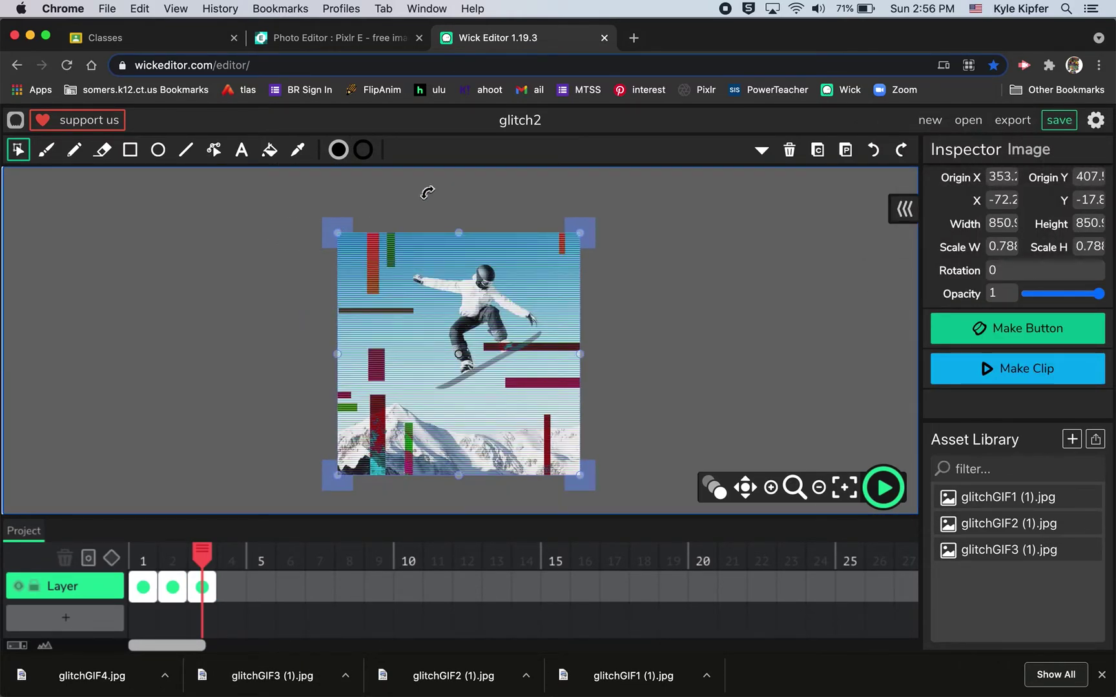
{"action": "left_click_drag", "start_coordinate": [1101, 296], "coordinate": [1064, 294]}
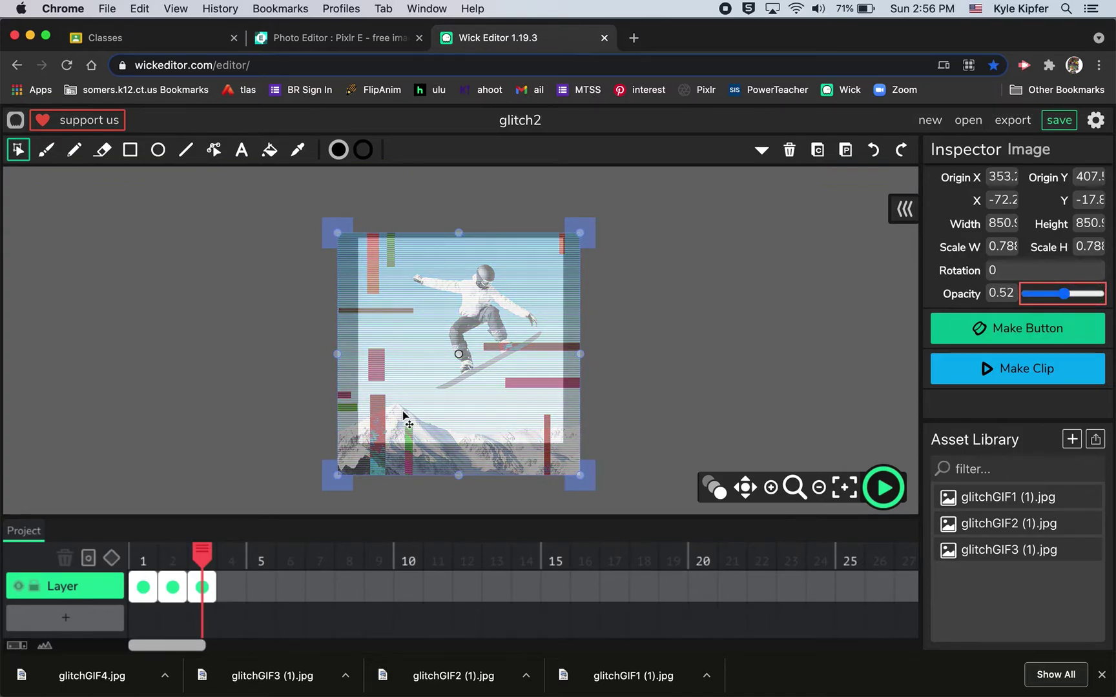
- Resize and nudge the third image into alignment at full opacity, then add frame 4
{"action": "left_click", "coordinate": [339, 481]}
{"action": "left_click", "coordinate": [358, 457]}
{"action": "left_click_drag", "start_coordinate": [339, 473], "coordinate": [349, 465]}
{"action": "key", "text": "Up"}
{"action": "key", "text": "Up"}
{"action": "key", "text": "Up"}
{"action": "key", "text": "Up"}
{"action": "key", "text": "Up"}
{"action": "key", "text": "Up"}
{"action": "key", "text": "Up"}
{"action": "key", "text": "Up"}
{"action": "key", "text": "Up"}
{"action": "key", "text": "Up"}
{"action": "key", "text": "Up"}
{"action": "key", "text": "Up"}
{"action": "key", "text": "Up"}
{"action": "key", "text": "Up"}
{"action": "key", "text": "Up"}
{"action": "key", "text": "Up"}
{"action": "key", "text": "Up"}
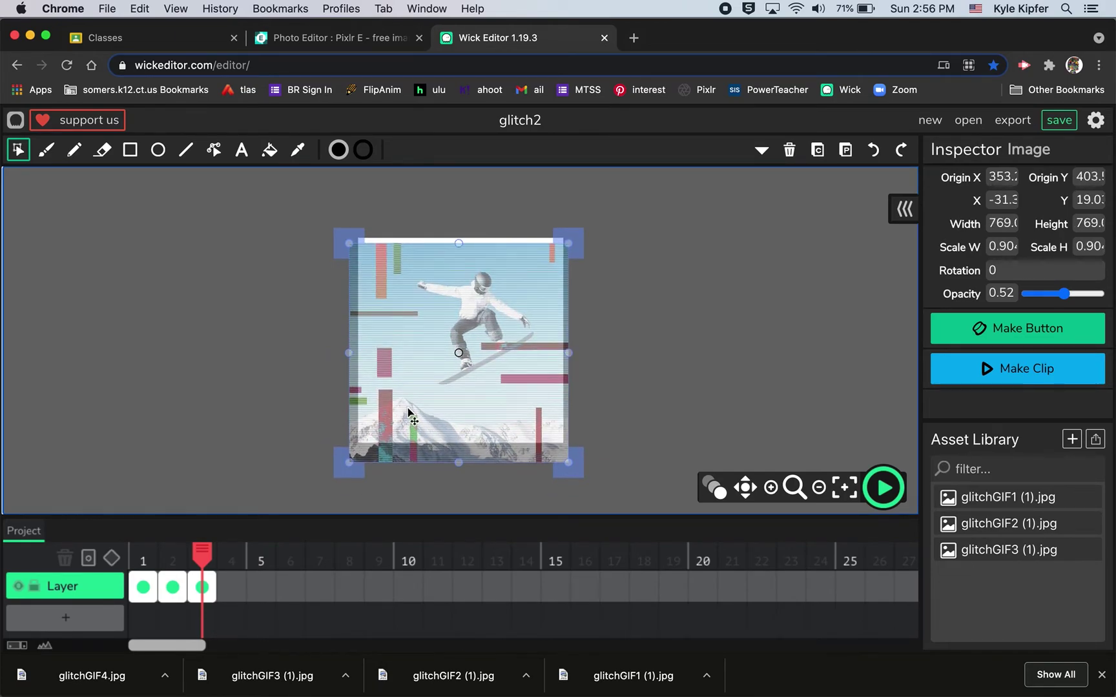
{"action": "key", "text": "Up"}
{"action": "key", "text": "Up"}
{"action": "key", "text": "Up"}
{"action": "key", "text": "Up"}
{"action": "key", "text": "Up"}
{"action": "key", "text": "Up"}
{"action": "key", "text": "Up"}
{"action": "key", "text": "Up"}
{"action": "key", "text": "Up"}
{"action": "key", "text": "Up"}
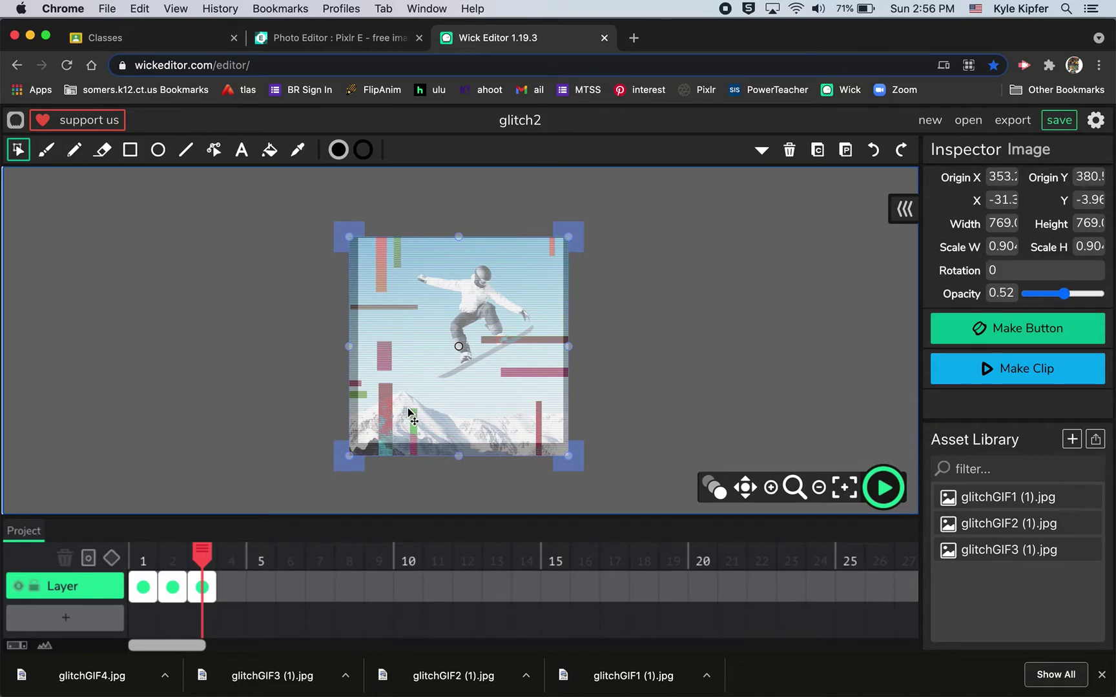
{"action": "left_click", "coordinate": [349, 454]}
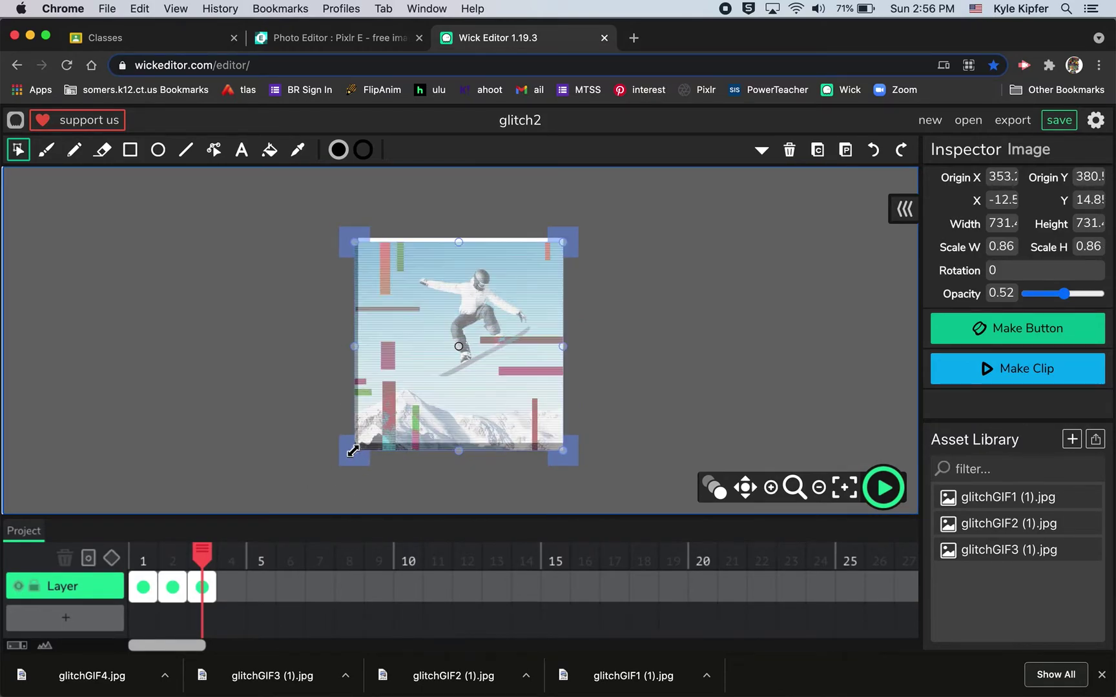
{"action": "key", "text": "Up"}
{"action": "key", "text": "Up"}
{"action": "key", "text": "Up"}
{"action": "key", "text": "Up"}
{"action": "key", "text": "Up"}
{"action": "key", "text": "Up"}
{"action": "key", "text": "Up"}
{"action": "key", "text": "Up"}
{"action": "key", "text": "Up"}
{"action": "key", "text": "Up"}
{"action": "key", "text": "Up"}
{"action": "key", "text": "Up"}
{"action": "key", "text": "Up"}
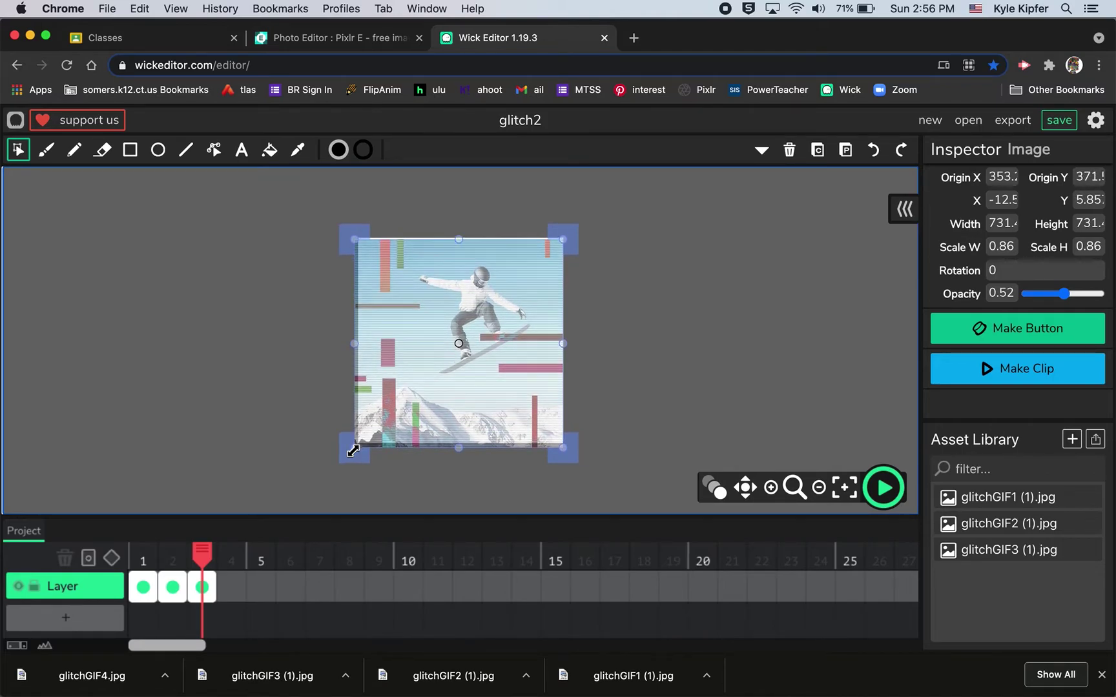
{"action": "key", "text": "Up"}
{"action": "key", "text": "Up"}
{"action": "key", "text": "Up"}
{"action": "key", "text": "Up"}
{"action": "key", "text": "Up"}
{"action": "key", "text": "Up"}
{"action": "key", "text": "Up"}
{"action": "key", "text": "Right"}
{"action": "key", "text": "Right"}
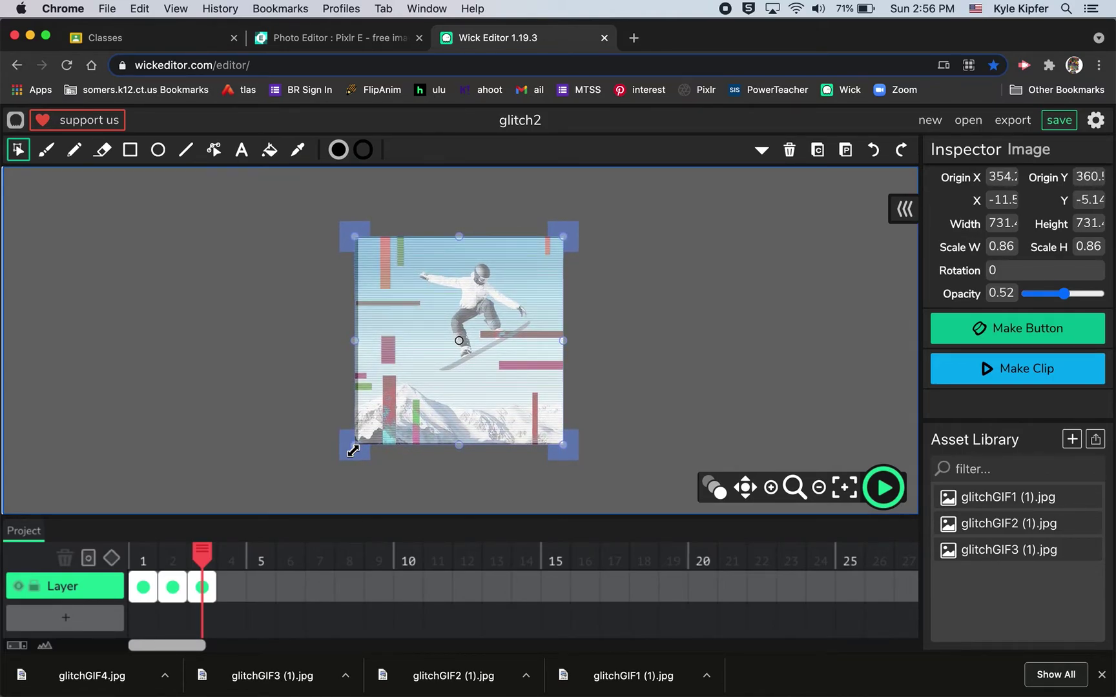
{"action": "key", "text": "Right"}
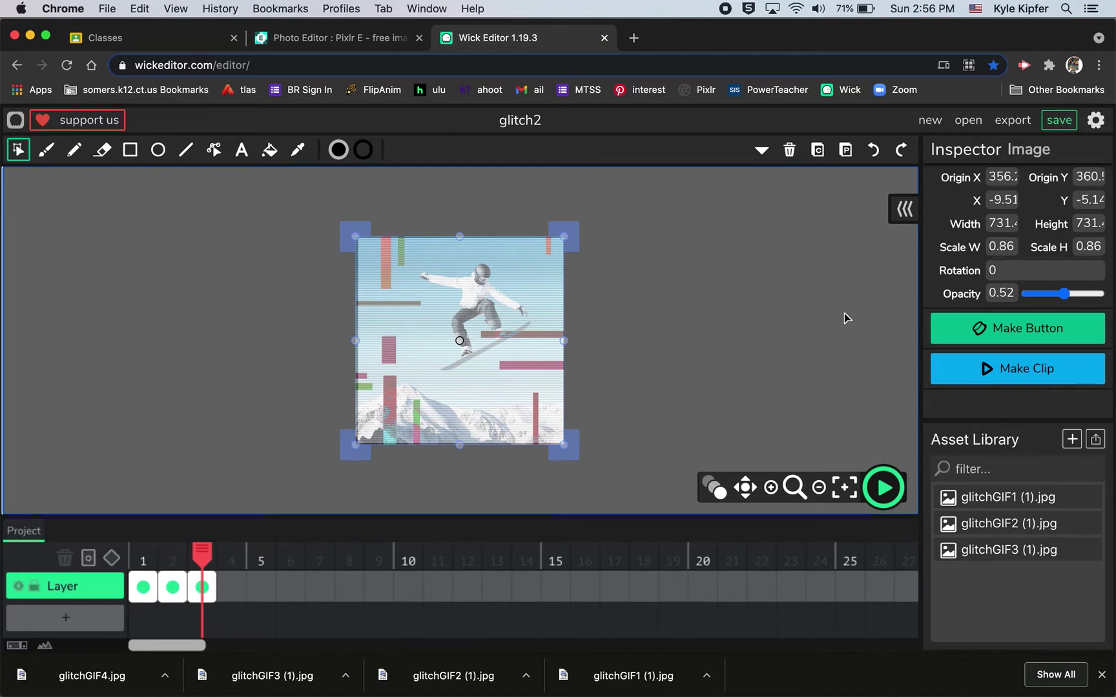
{"action": "left_click", "coordinate": [1101, 294]}
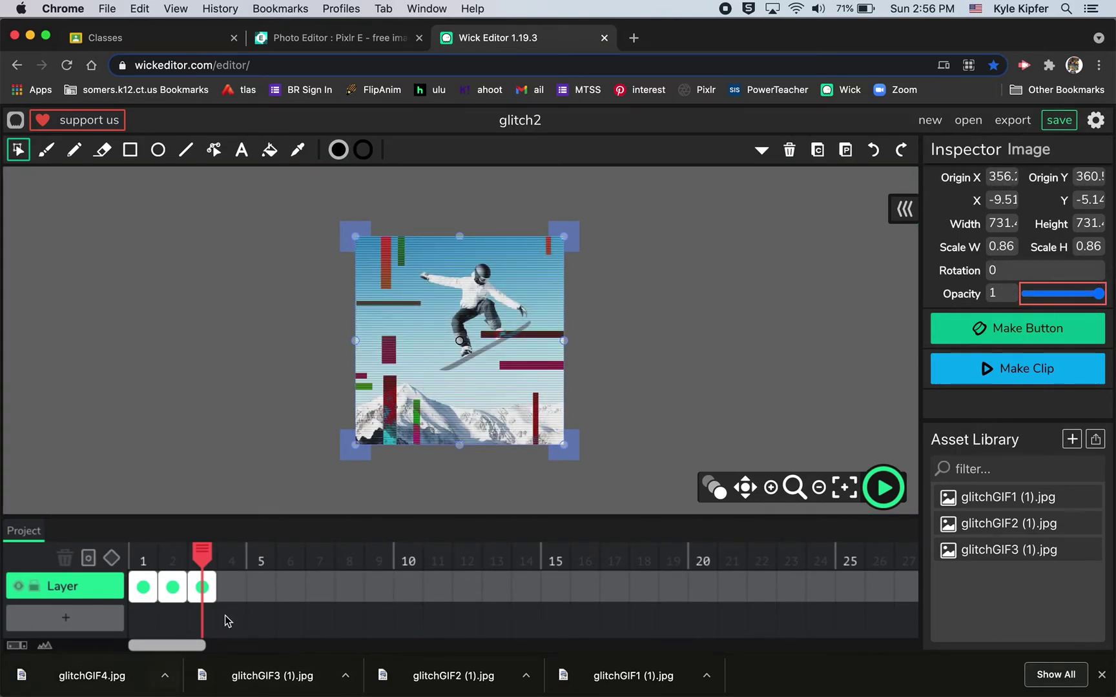
{"action": "left_click", "coordinate": [232, 589]}
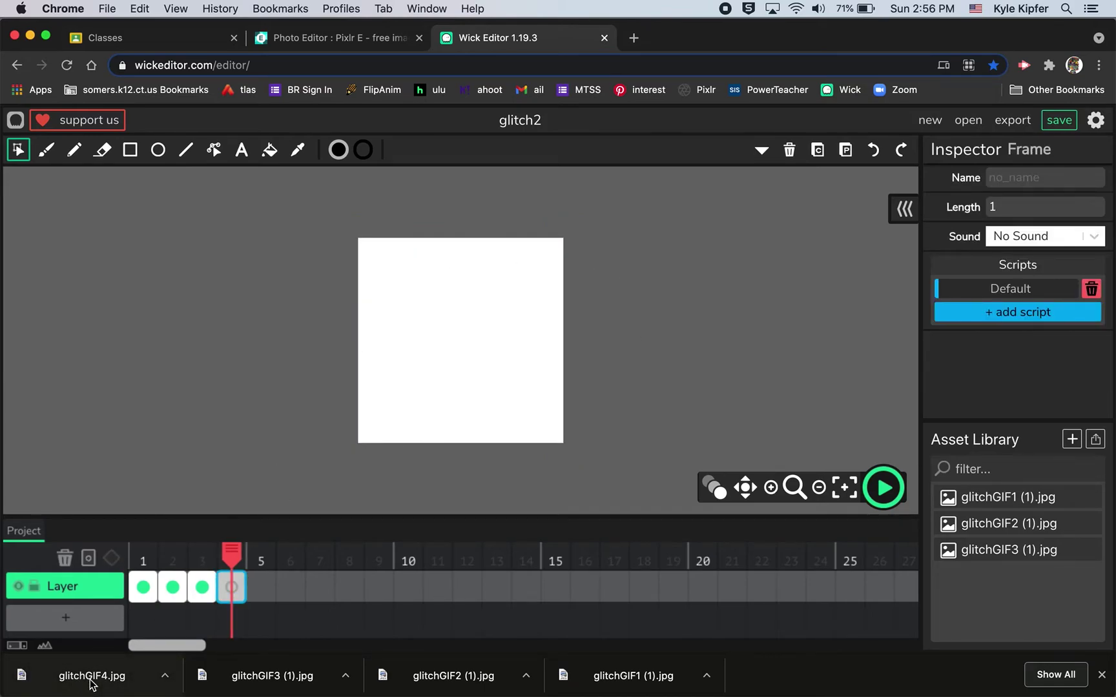
- Place glitchGIF4.jpg on frame 4, shrink it to fit the stage at full opacity, and start the preview
{"action": "left_click_drag", "start_coordinate": [90, 683], "coordinate": [446, 345]}
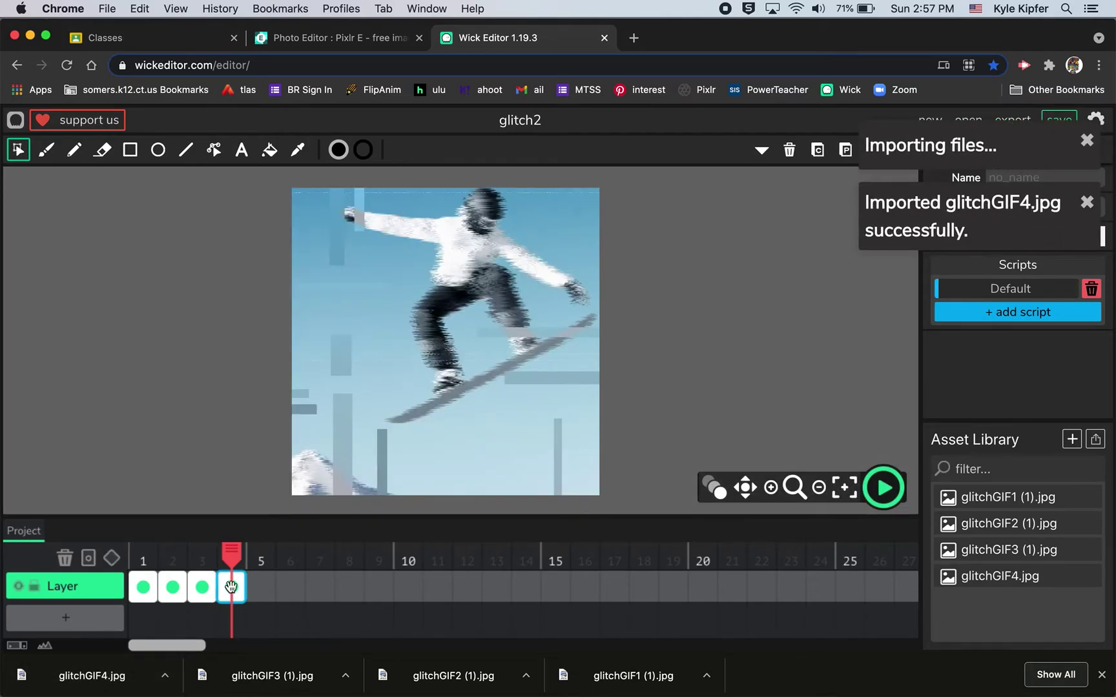
{"action": "left_click", "coordinate": [450, 352]}
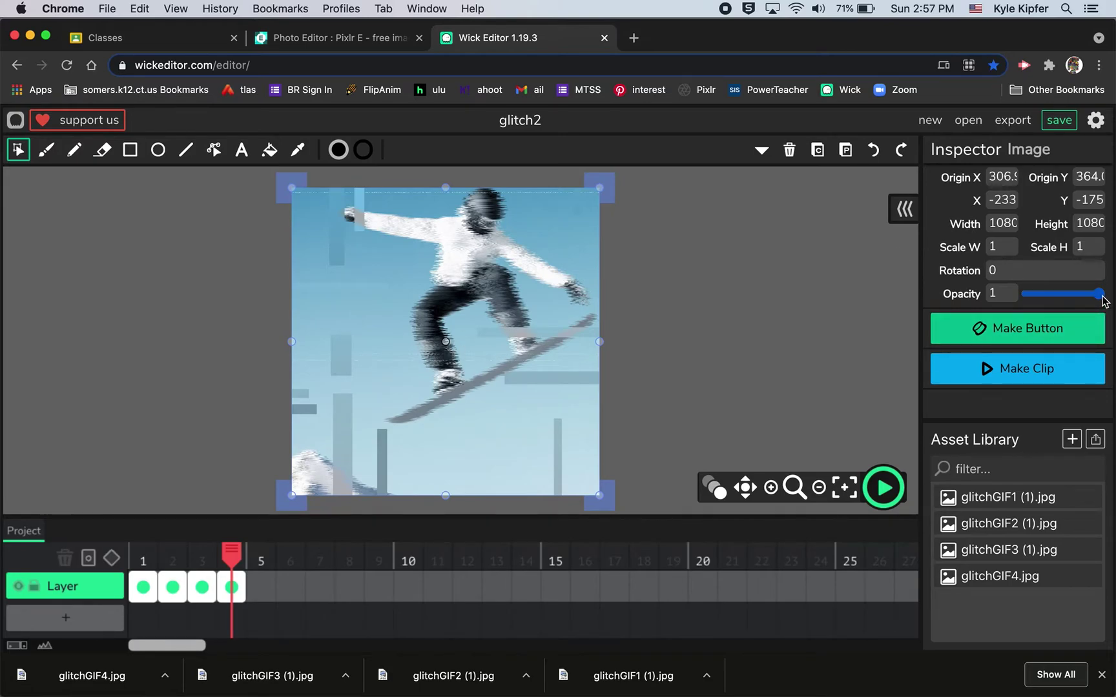
{"action": "left_click_drag", "start_coordinate": [1099, 295], "coordinate": [1073, 294]}
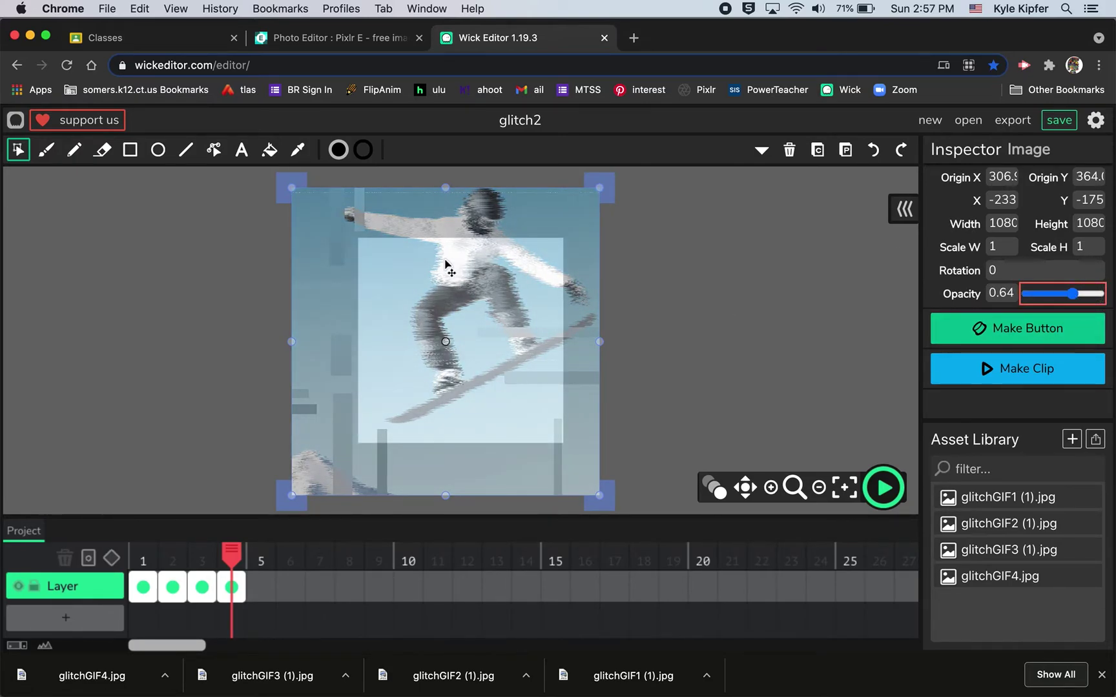
{"action": "left_click_drag", "start_coordinate": [292, 188], "coordinate": [340, 231]}
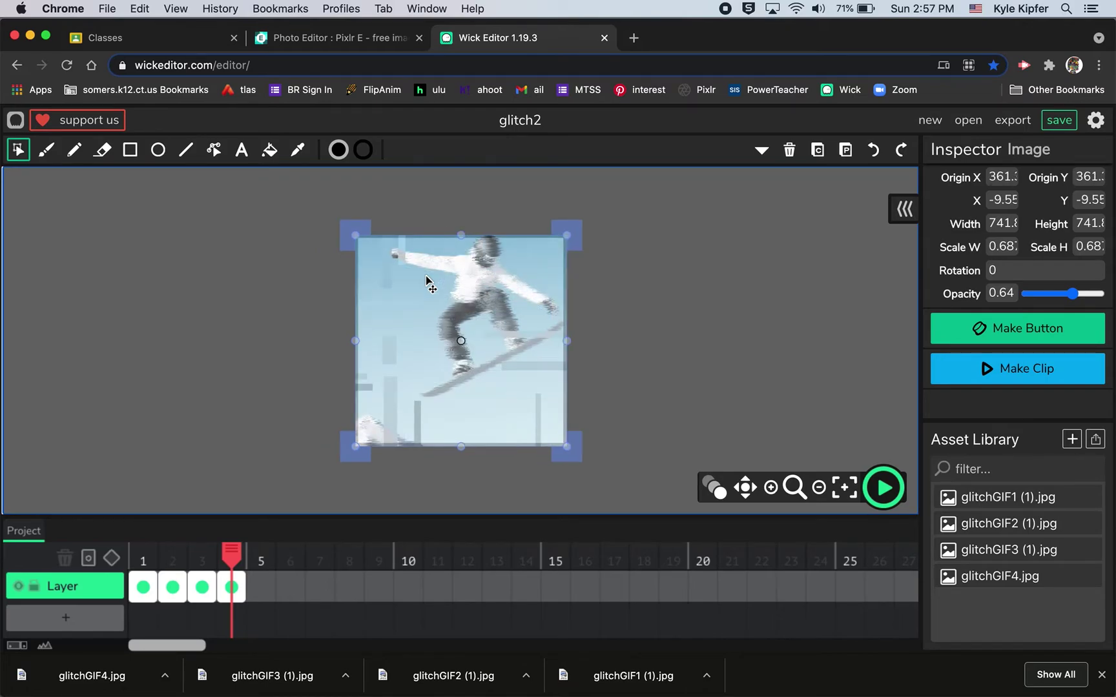
{"action": "left_click", "coordinate": [692, 308]}
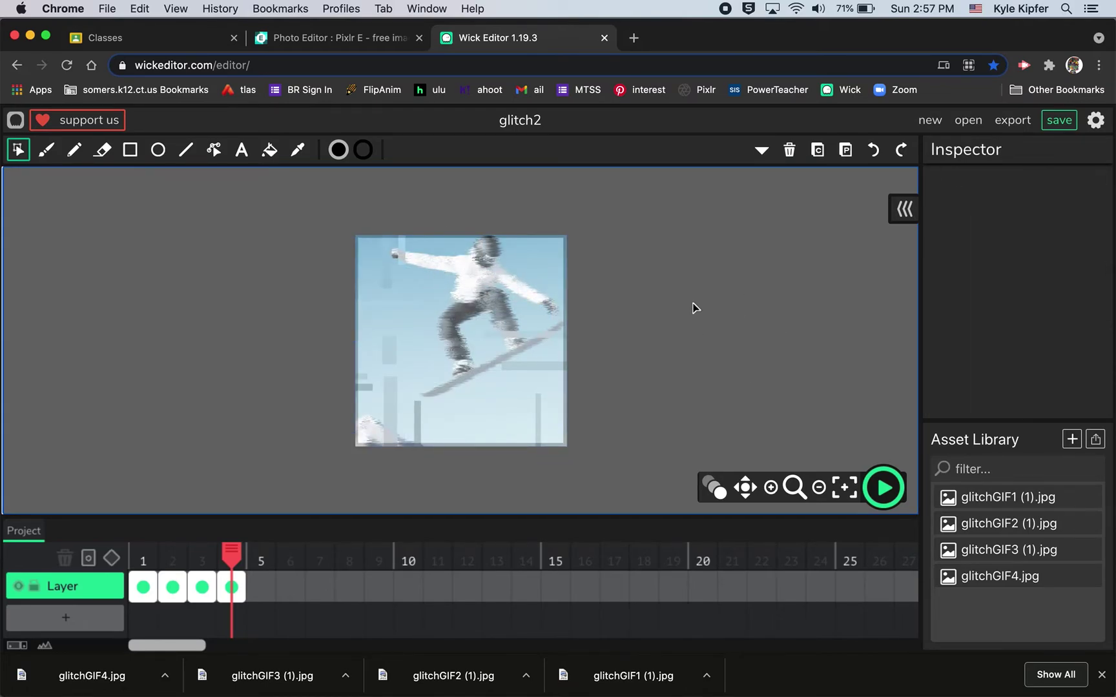
{"action": "left_click", "coordinate": [463, 353]}
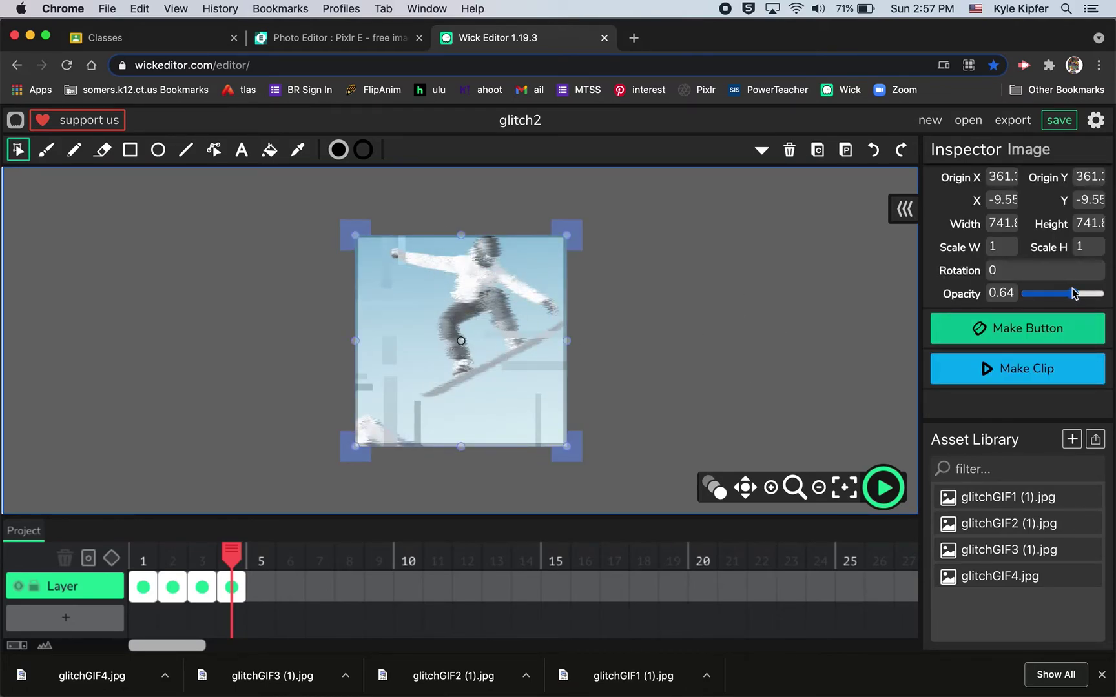
{"action": "left_click_drag", "start_coordinate": [1073, 294], "coordinate": [1103, 294]}
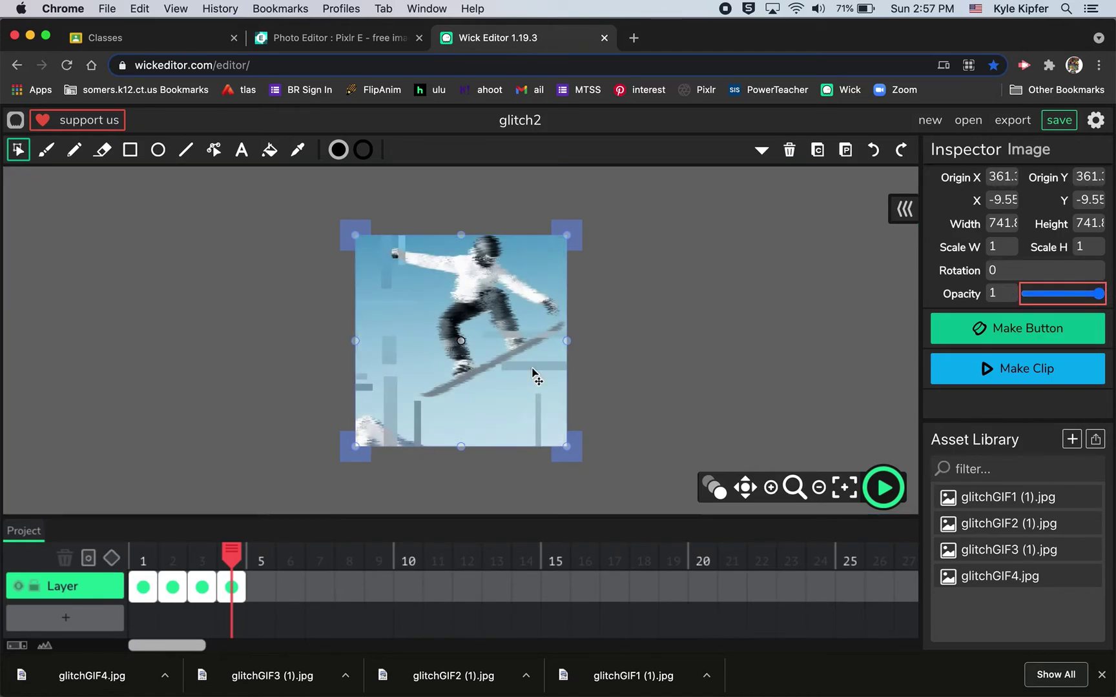
{"action": "left_click", "coordinate": [616, 330]}
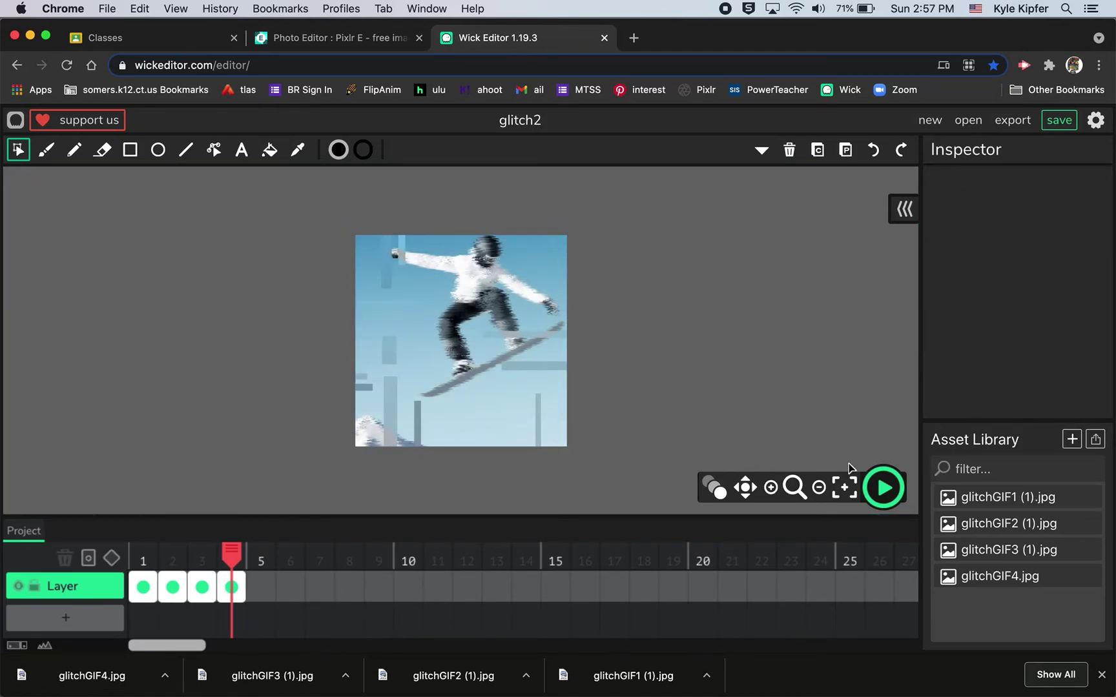
{"action": "left_click", "coordinate": [883, 490]}
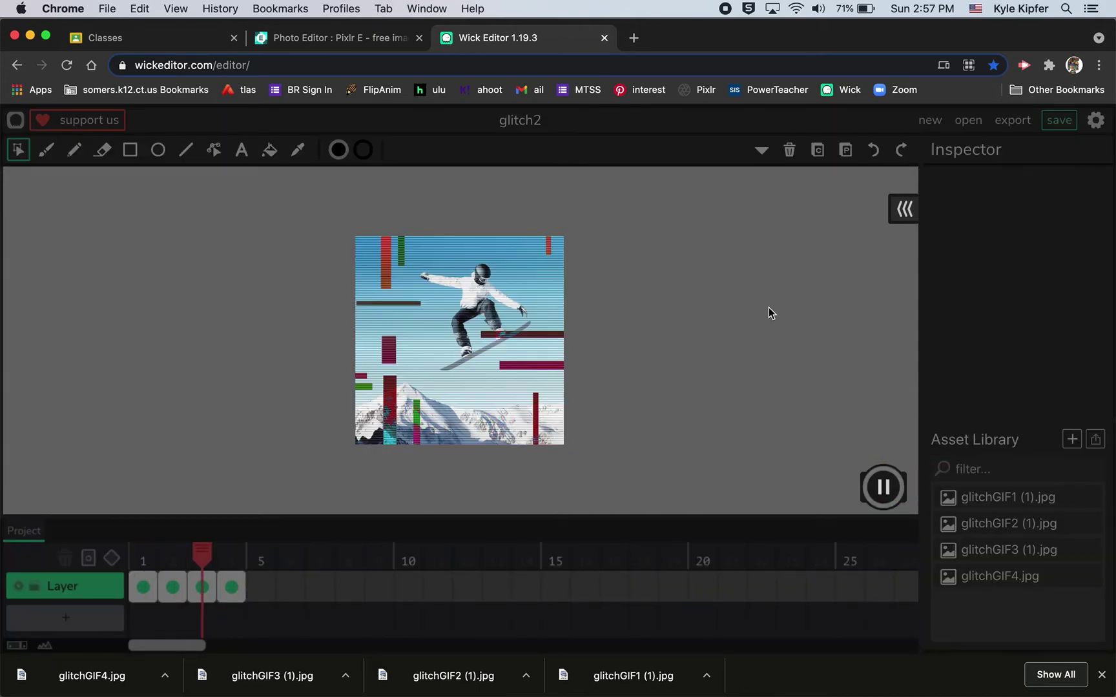
- Stop the animation preview and close Chrome's download bar
{"action": "left_click", "coordinate": [883, 487]}
{"action": "left_click", "coordinate": [1102, 673]}
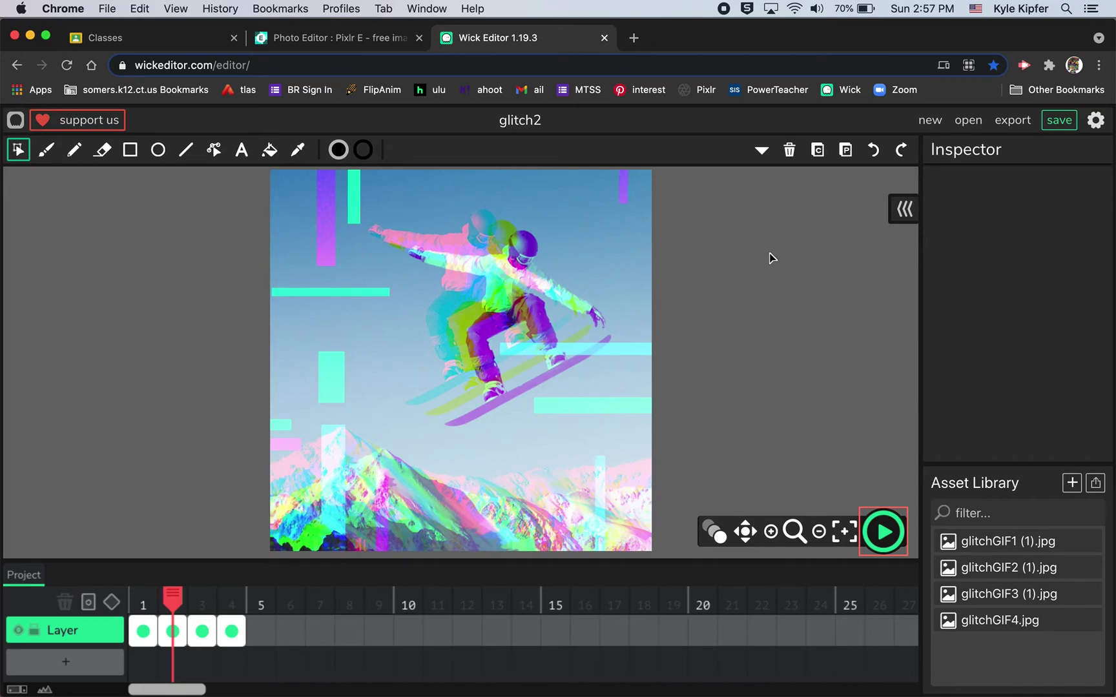
- Save glitch2 as a .wick file, dismiss the confirmation, and open the Export options
{"action": "left_click", "coordinate": [1059, 120]}
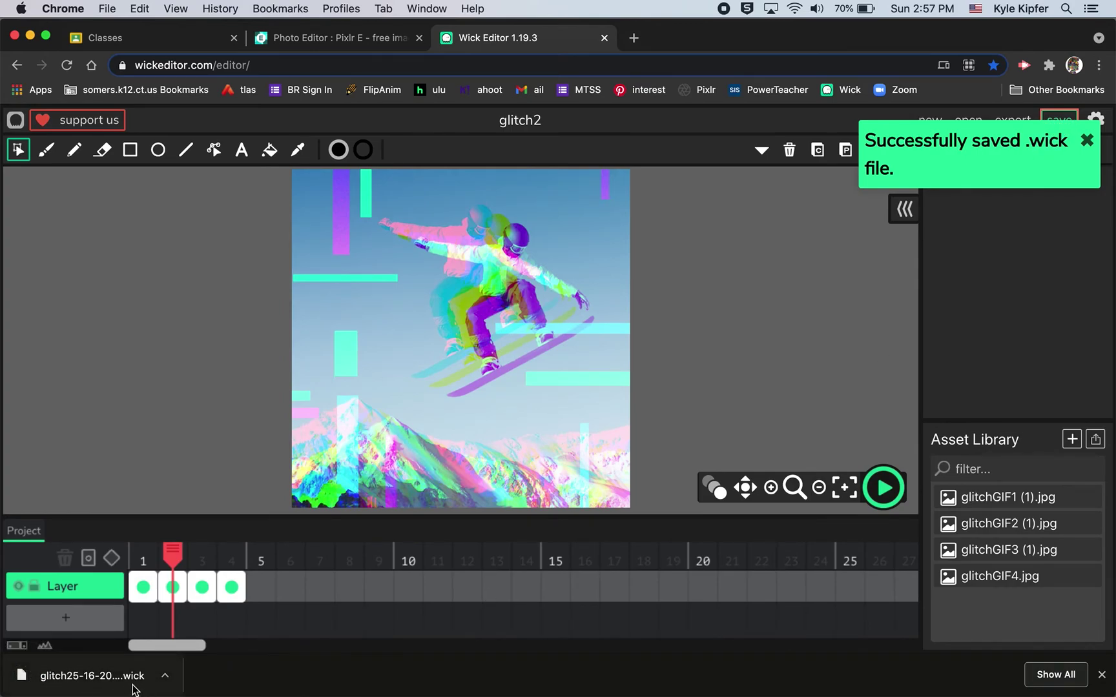
{"action": "left_click", "coordinate": [1088, 142]}
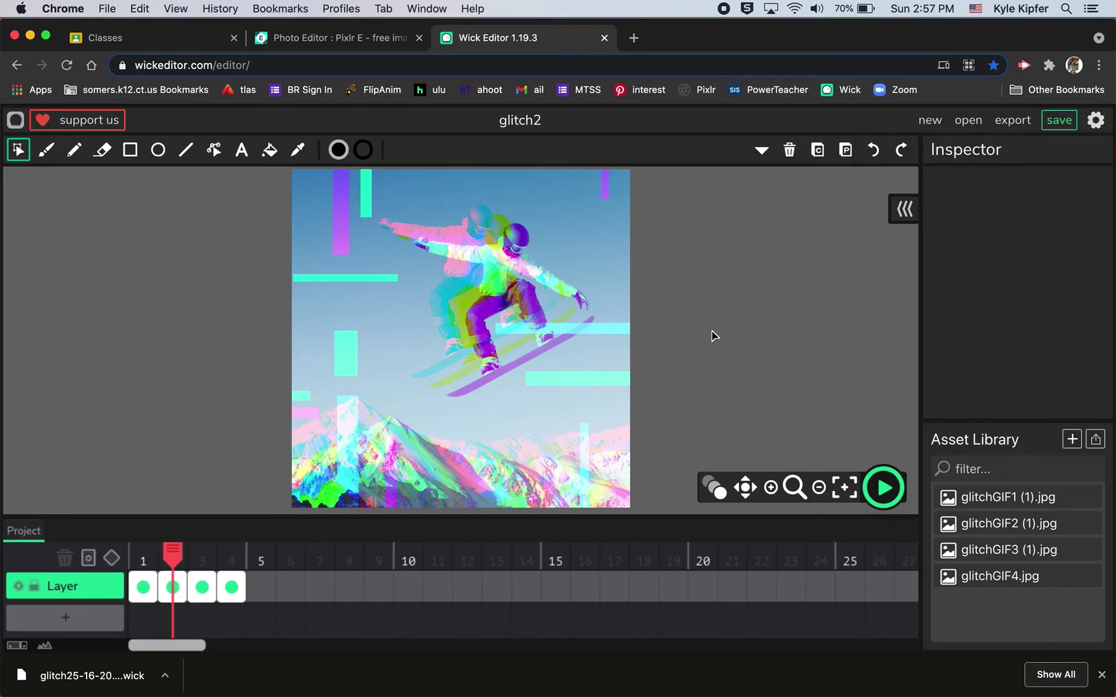
{"action": "left_click", "coordinate": [1012, 121]}
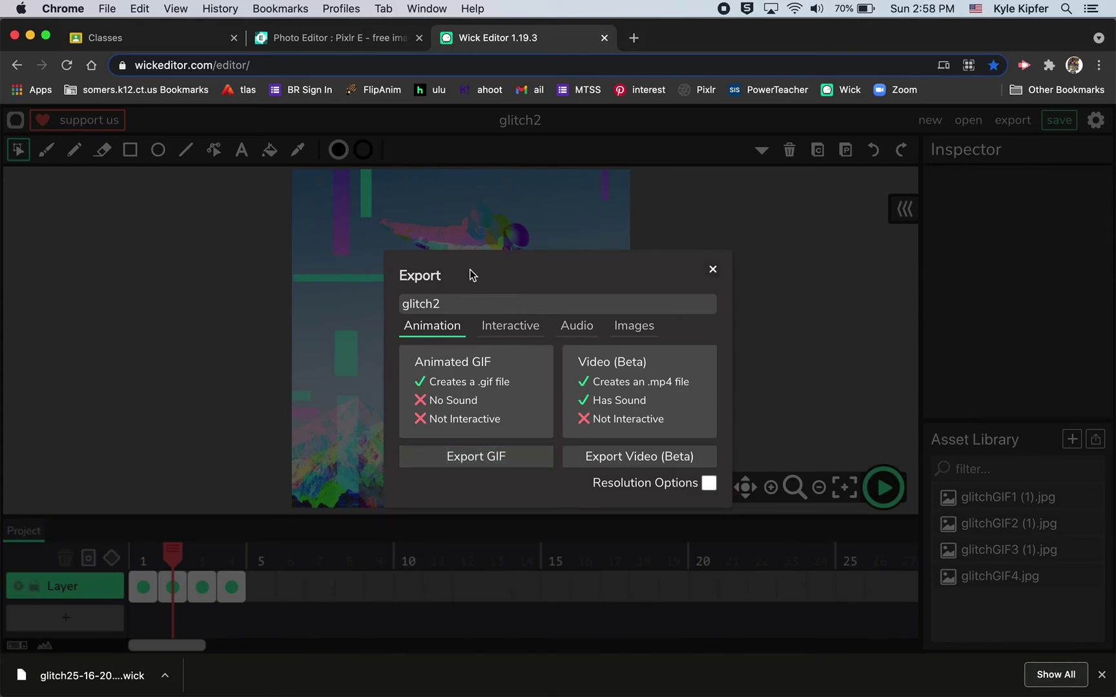
- Export the four-frame animation as the GIF glitch2.gif and dismiss the finished export notice
{"action": "left_click", "coordinate": [477, 459]}
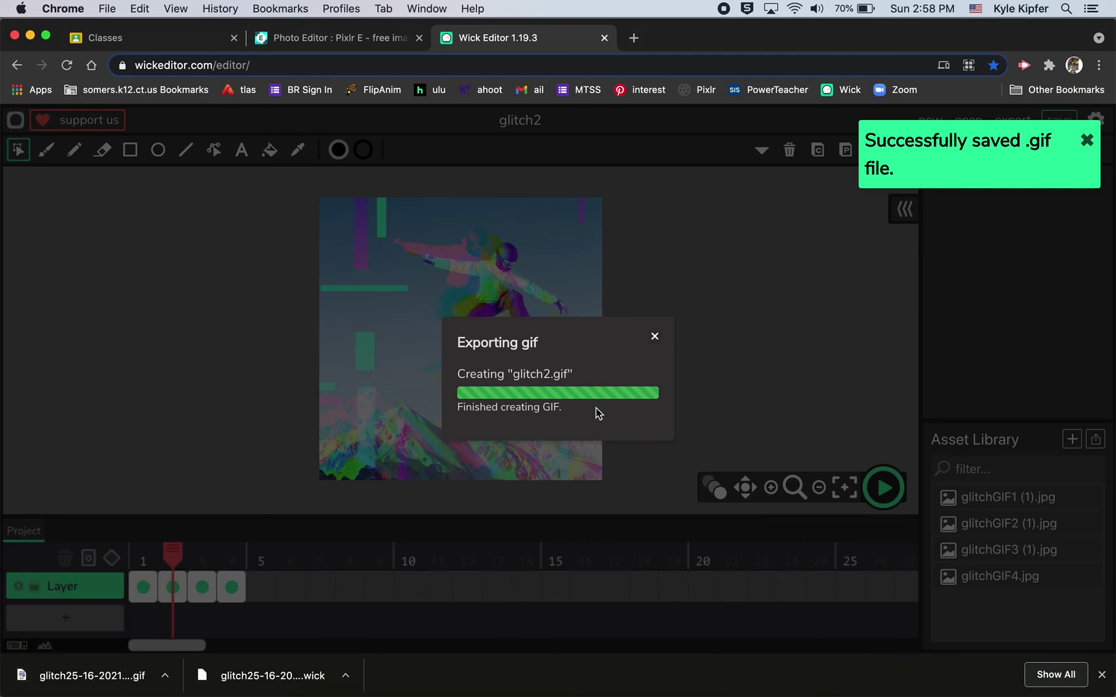
{"action": "left_click", "coordinate": [654, 337]}
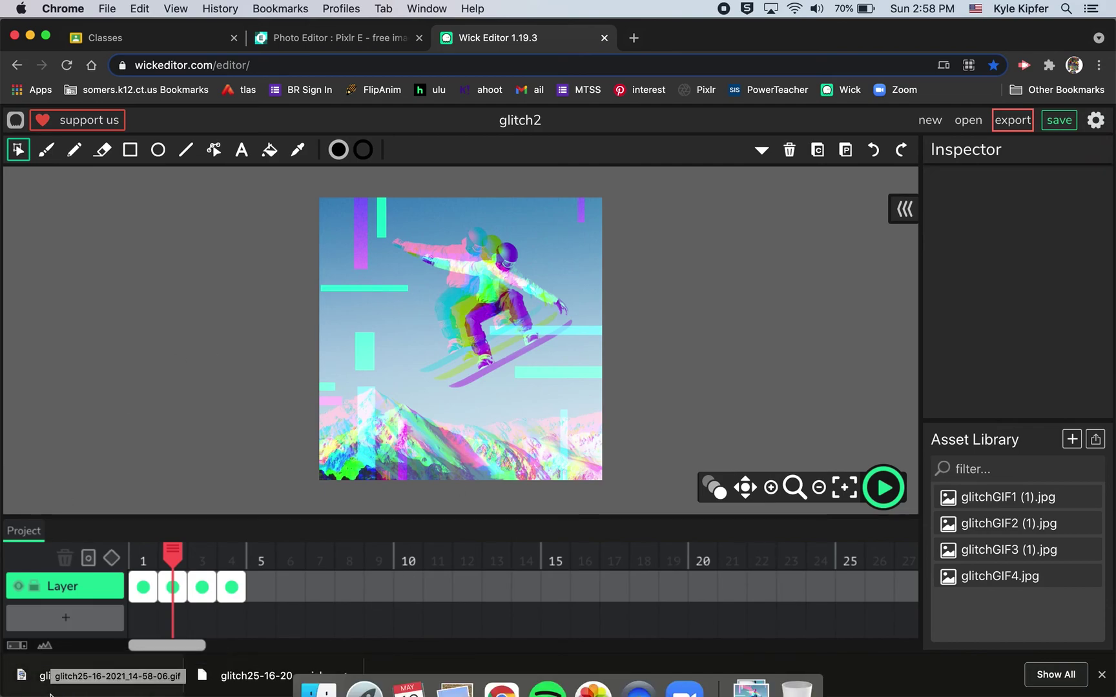
- Open a Finder window showing the Downloads folder's files
{"action": "left_click", "coordinate": [317, 651]}
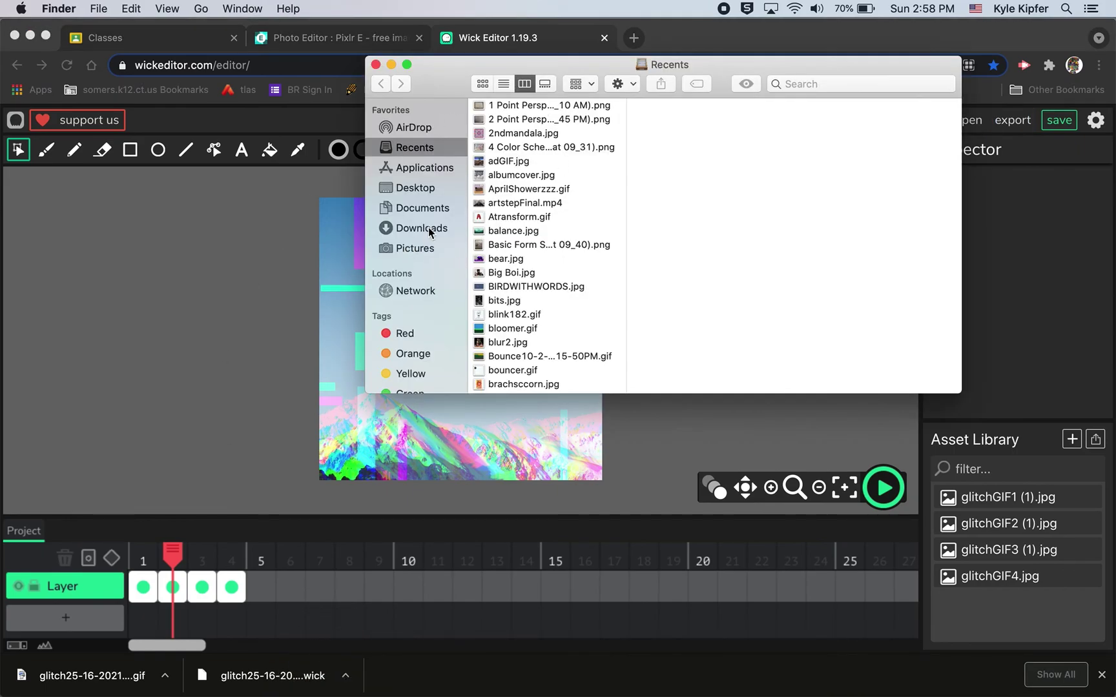
{"action": "left_click", "coordinate": [430, 231]}
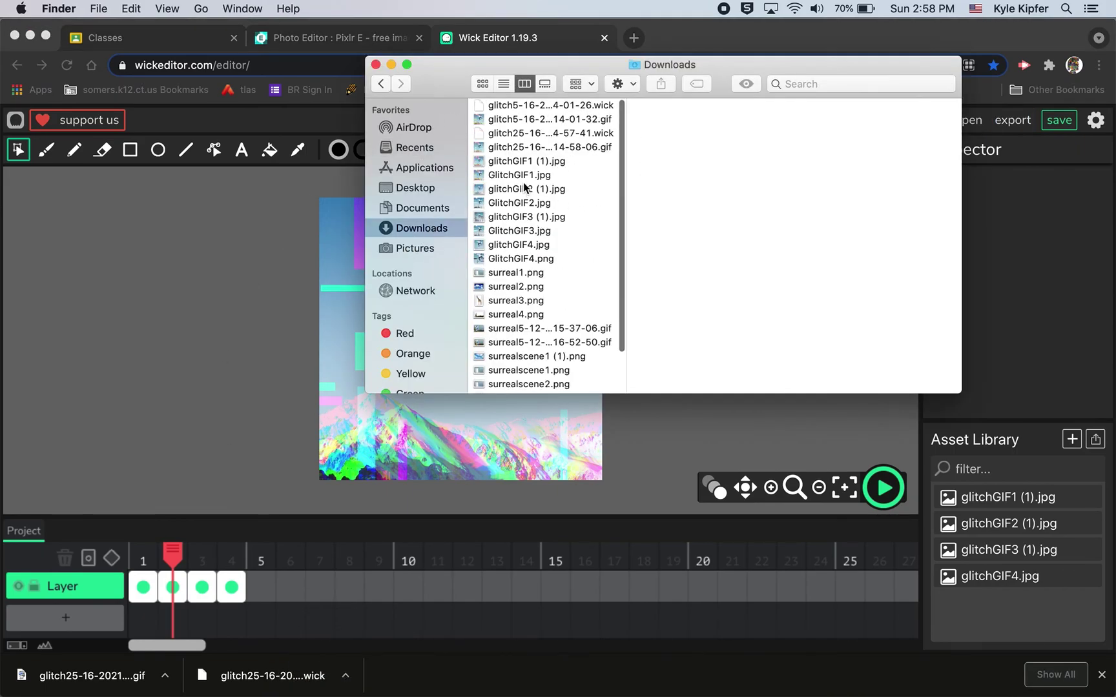
{"action": "scroll", "coordinate": [524, 184], "scroll_direction": "down", "scroll_amount": 1}
{"action": "scroll", "coordinate": [523, 182], "scroll_direction": "up", "scroll_amount": 1}
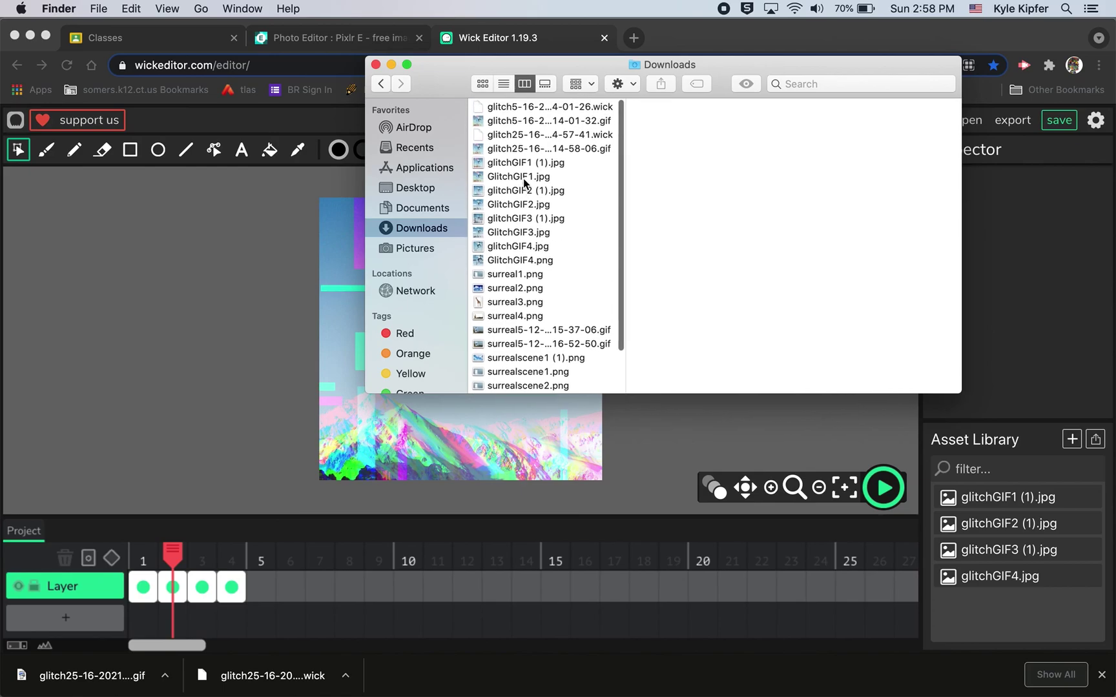
- Preview glitch5-16-2021_14-01-32.gif playing in Quick Look and move the preview window up
{"action": "left_click", "coordinate": [517, 119]}
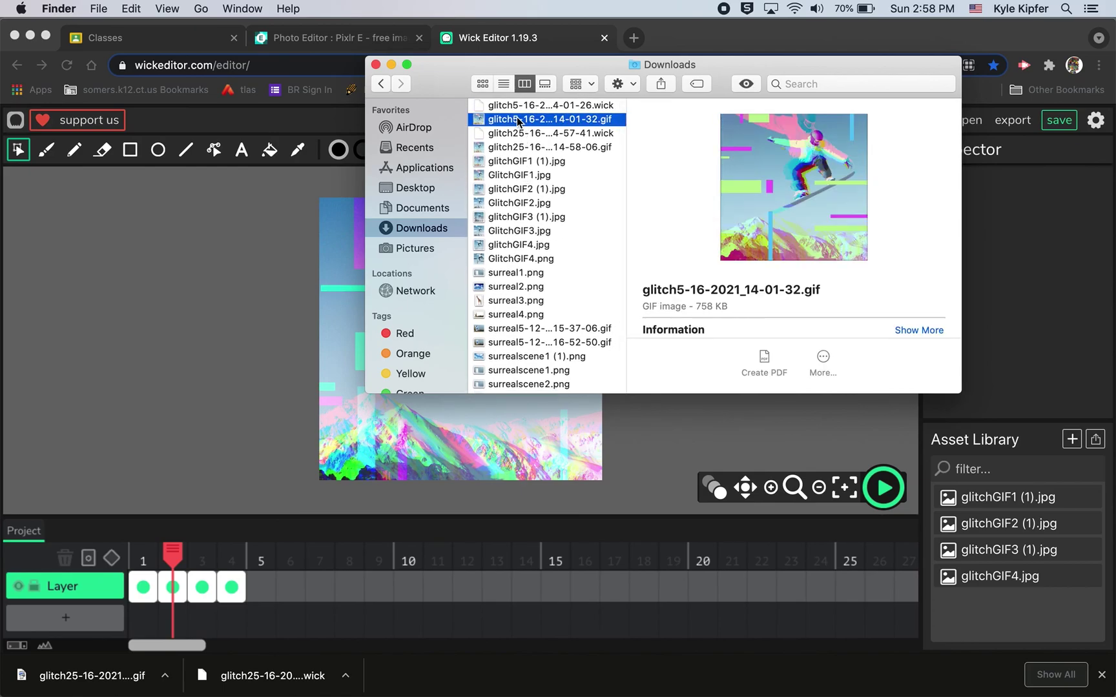
{"action": "left_click", "coordinate": [744, 84]}
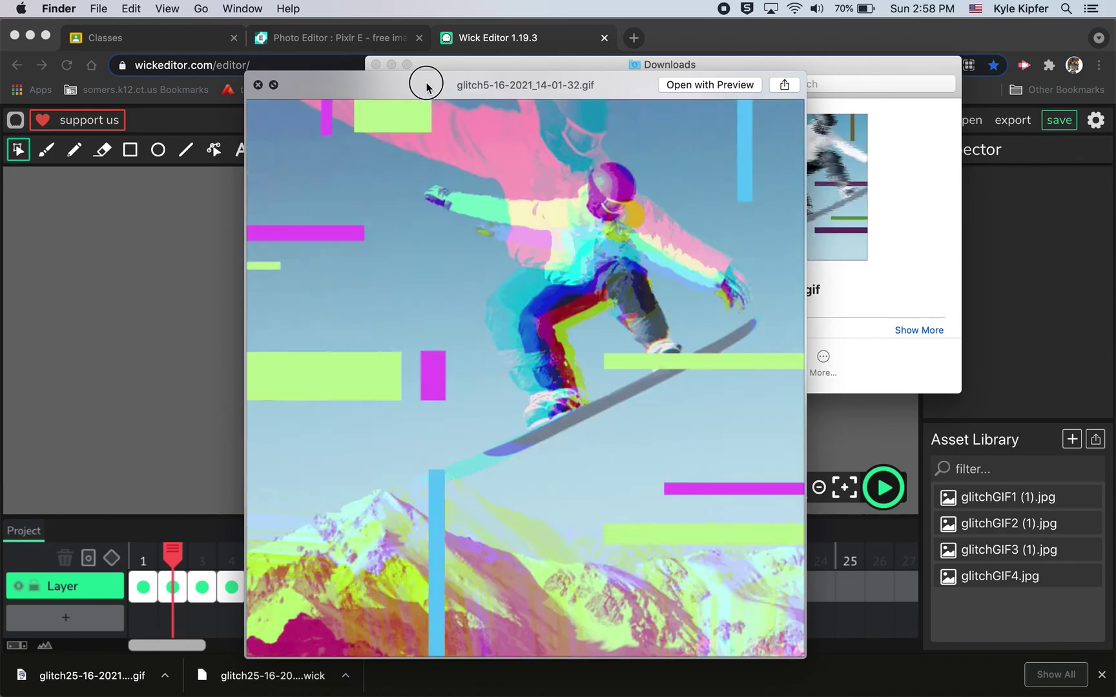
{"action": "left_click_drag", "start_coordinate": [424, 83], "coordinate": [417, 44]}
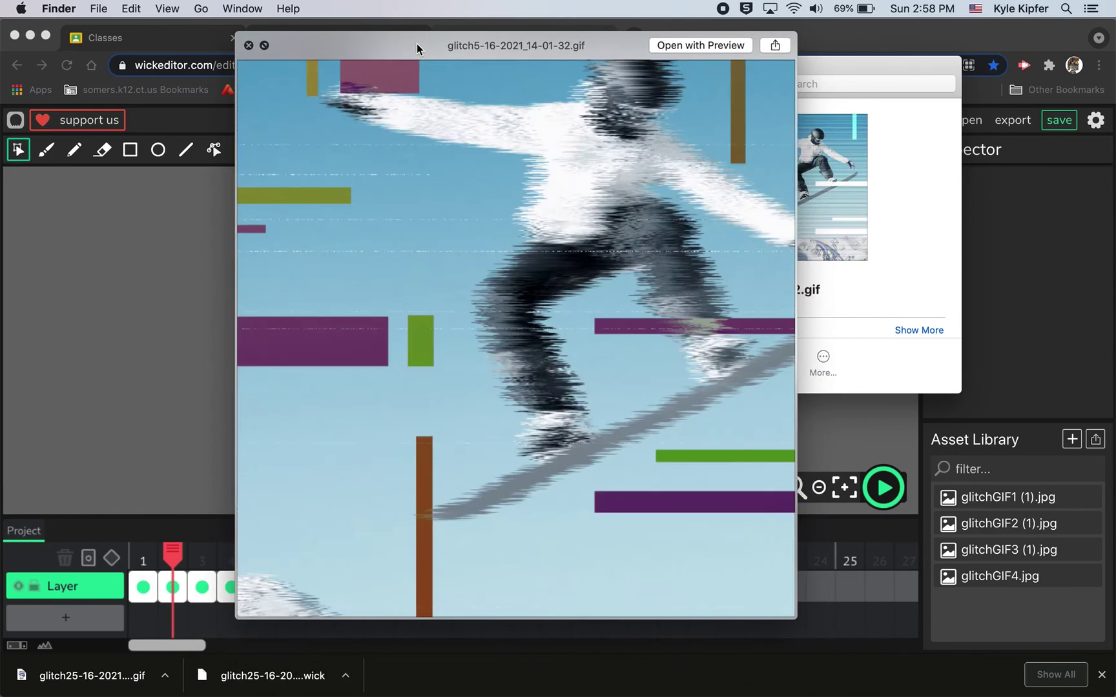